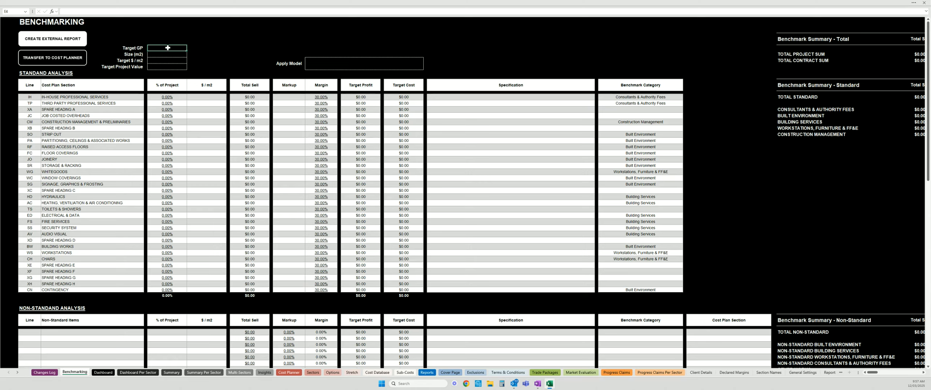
Step: Examine the project target fields and the full Standard Analysis table on the Benchmarking sheet
drag(167, 48, 167, 67)
drag(31, 86, 660, 296)
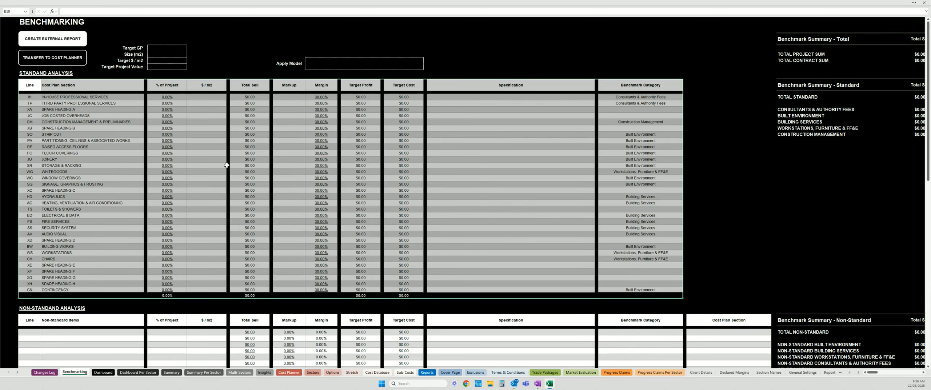
drag(37, 86, 623, 288)
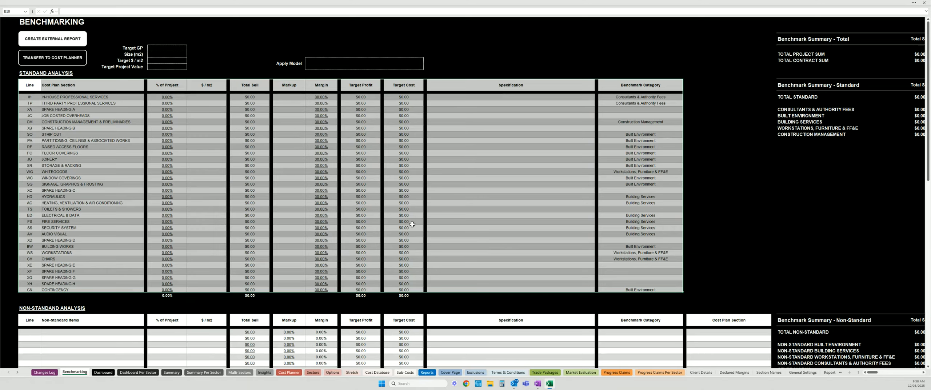
scroll(330, 217, down, 10)
scroll(330, 217, down, 4)
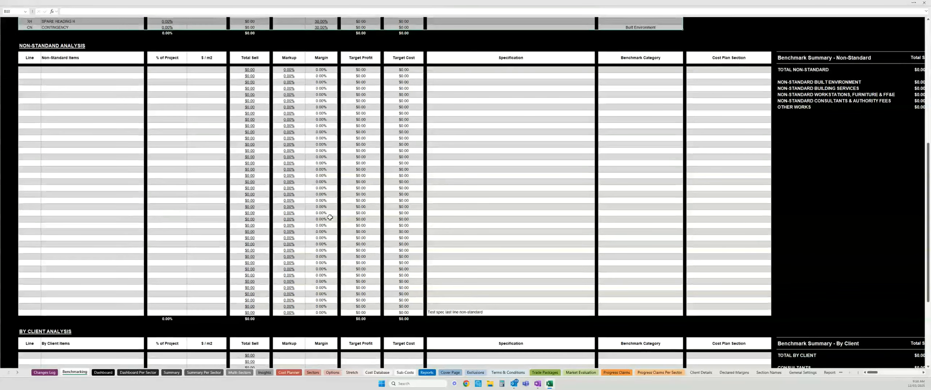
Step: Examine the Non-Standard Analysis and By Client Analysis tables, including their headings and item rows
drag(34, 58, 724, 313)
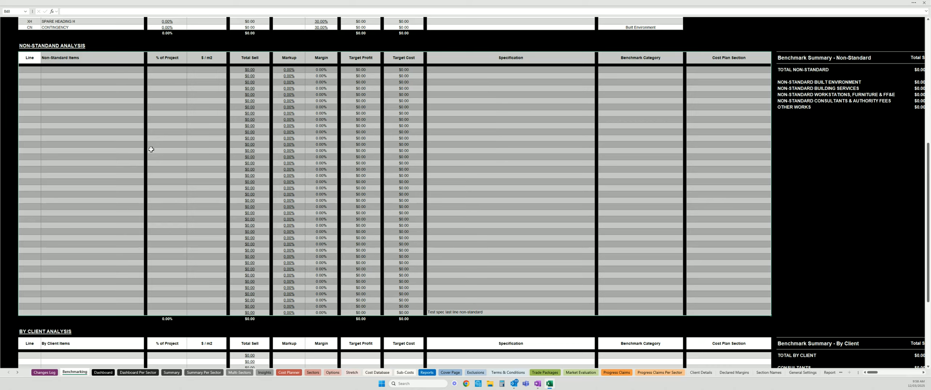
scroll(160, 155, down, 10)
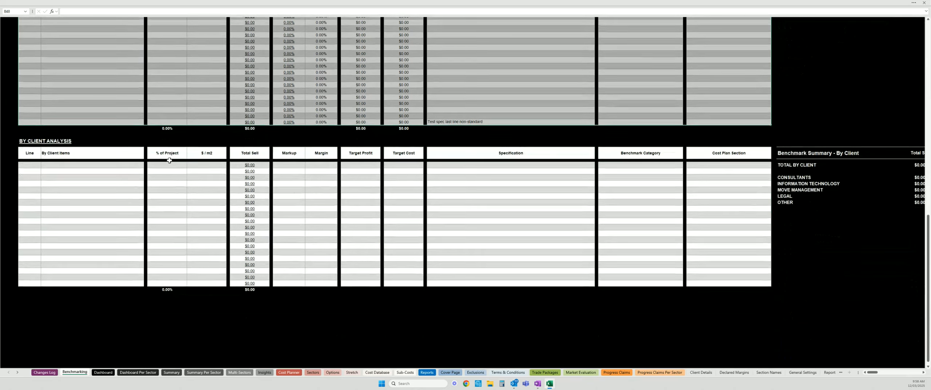
scroll(169, 161, down, 2)
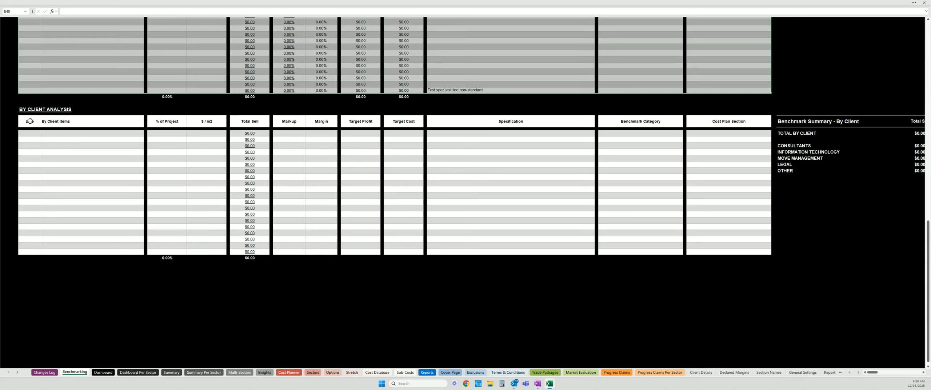
drag(30, 121, 703, 251)
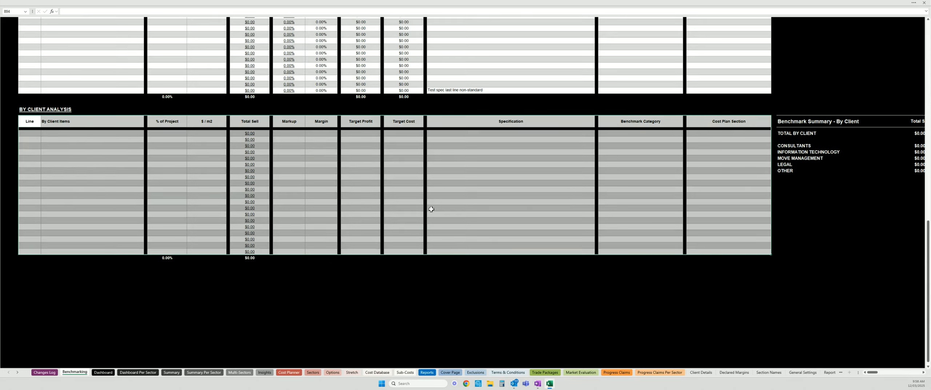
click(292, 166)
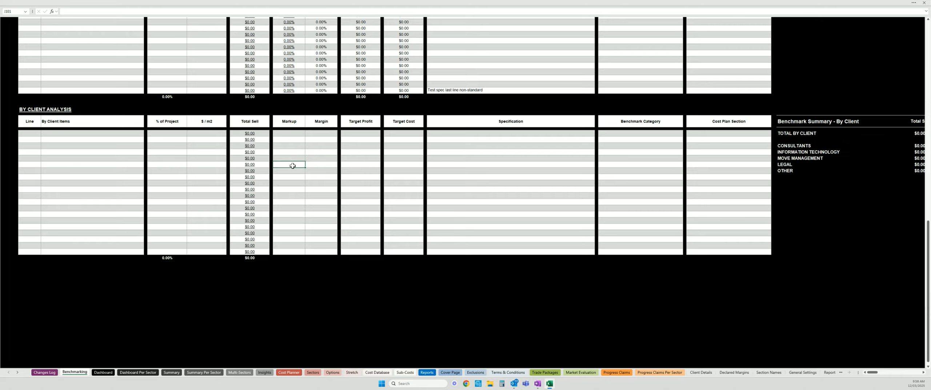
Step: Review the Total, Standard, Non-Standard and By Client benchmark summaries beside the analysis tables
scroll(293, 165, up, 20)
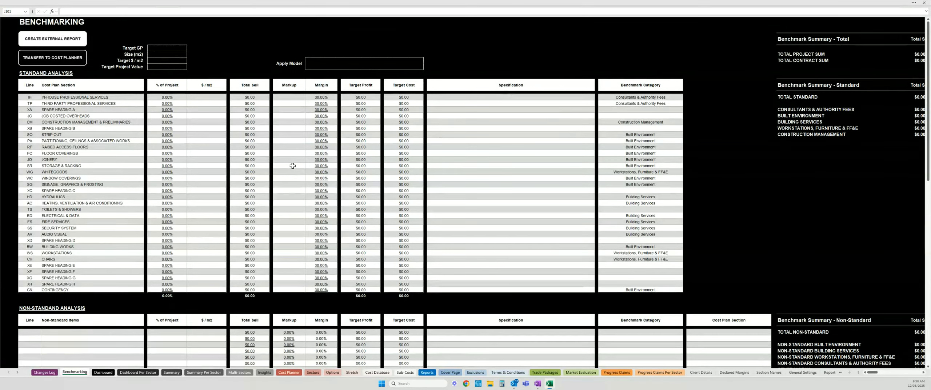
scroll(292, 165, right, 10)
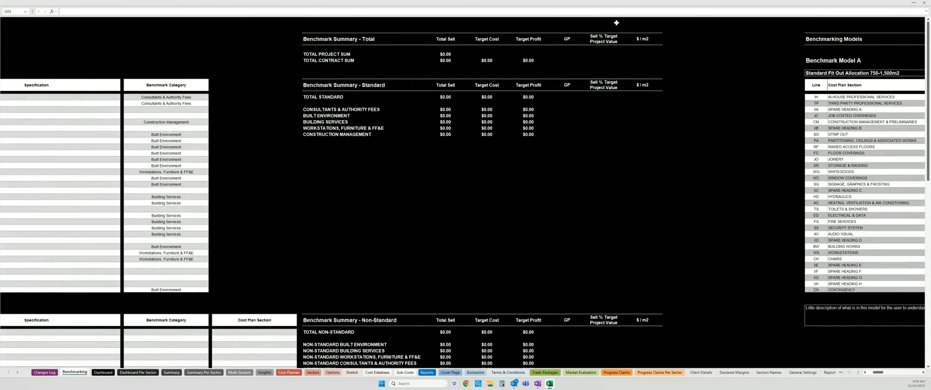
scroll(486, 218, down, 18)
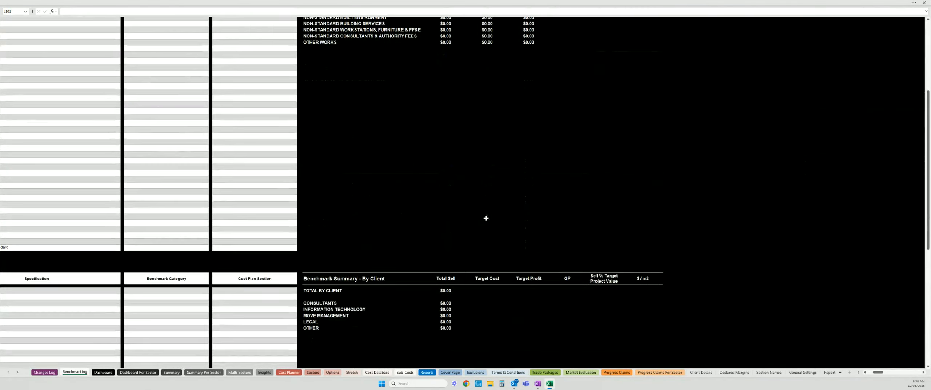
scroll(486, 218, up, 18)
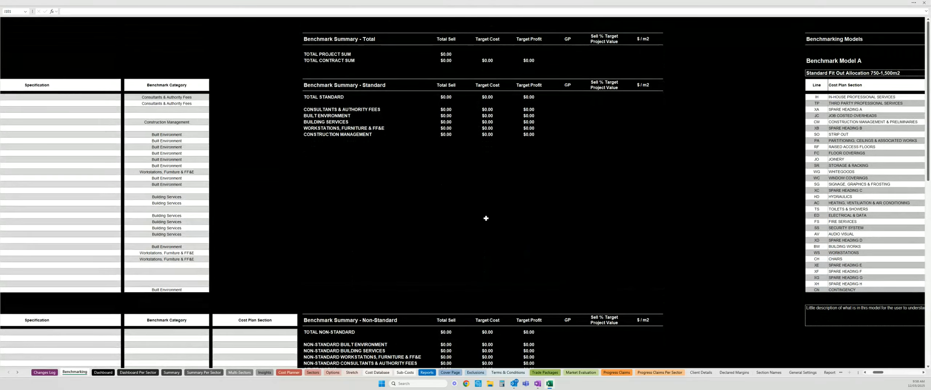
Step: Examine Benchmark Model A's cost plan sections, percentage-of-total allocations and specification texts
scroll(486, 218, right, 9)
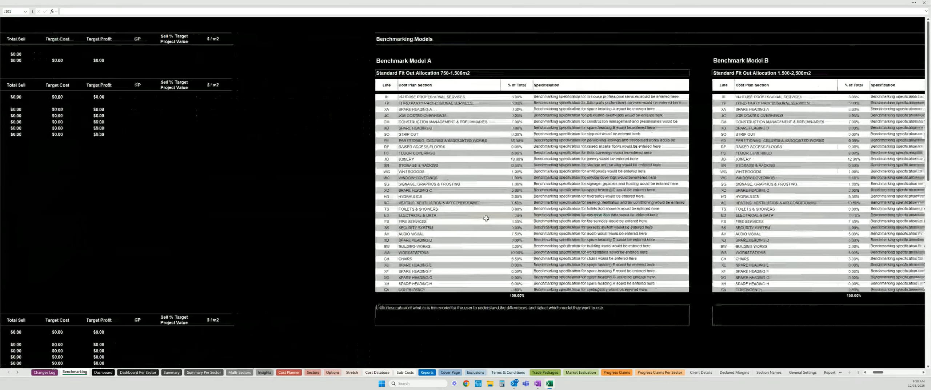
scroll(486, 218, right, 6)
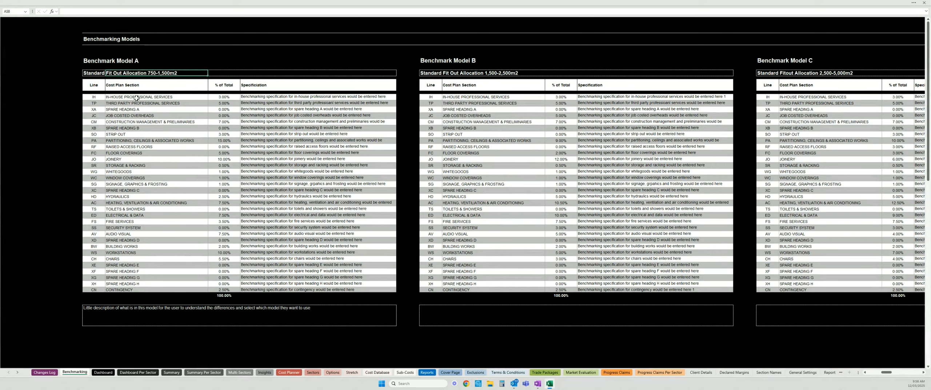
drag(134, 97, 136, 291)
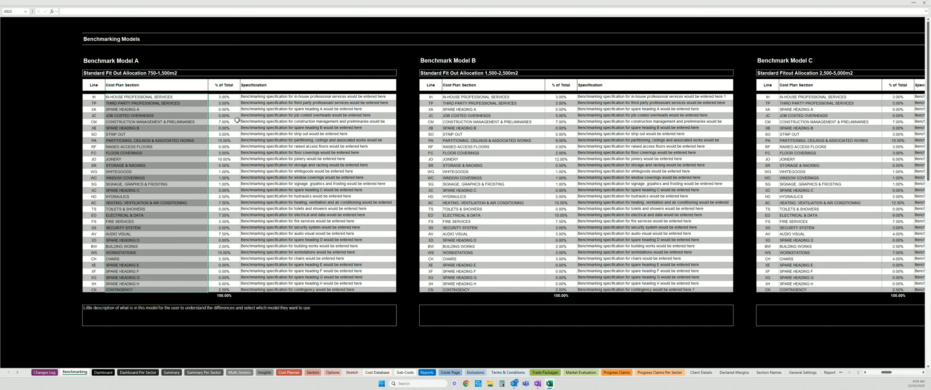
drag(231, 97, 231, 290)
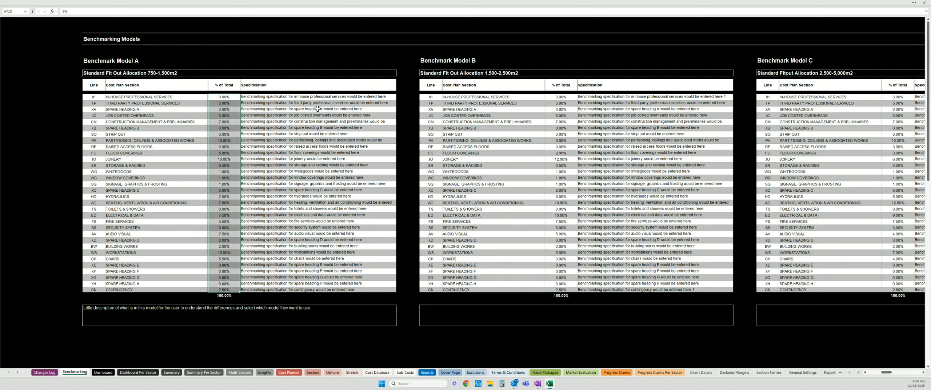
drag(315, 97, 317, 288)
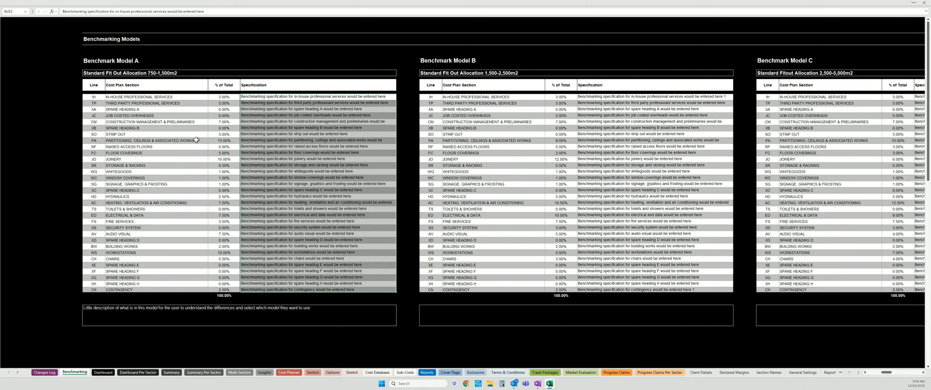
Step: Compare the partitioning and ceilings allocation in Benchmark Models A and B, and look through the remaining models up to J
click(228, 140)
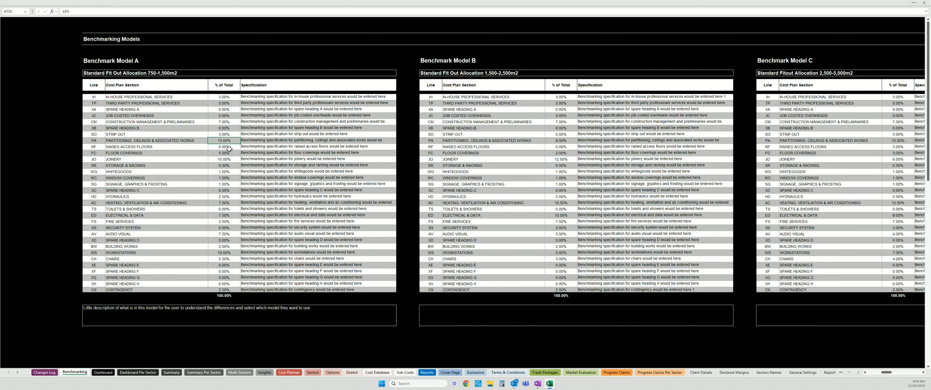
click(557, 140)
scroll(445, 194, right, 5)
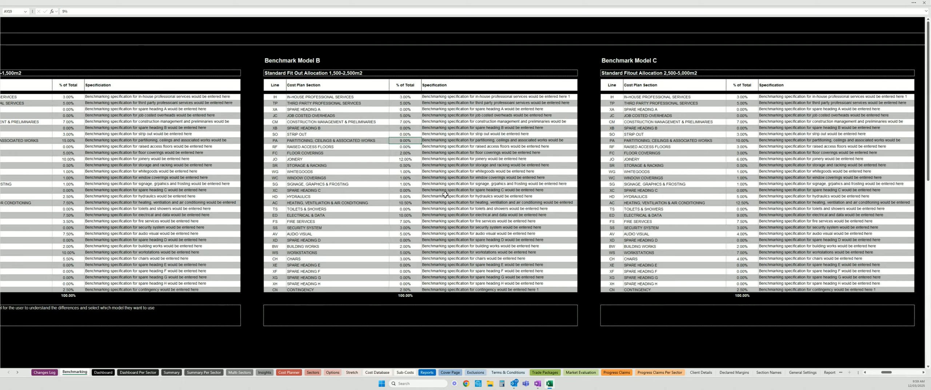
scroll(445, 194, right, 6)
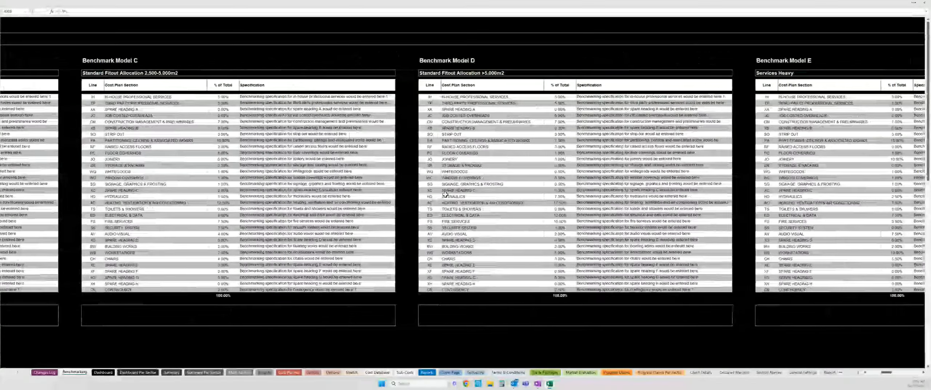
scroll(445, 194, right, 6)
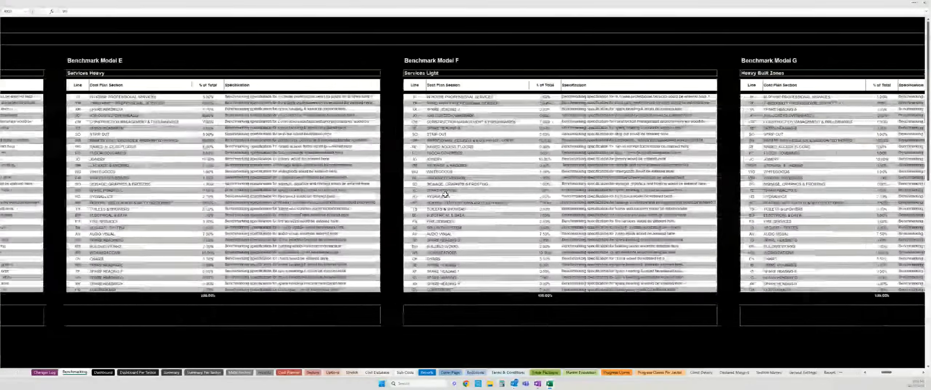
scroll(445, 194, right, 6)
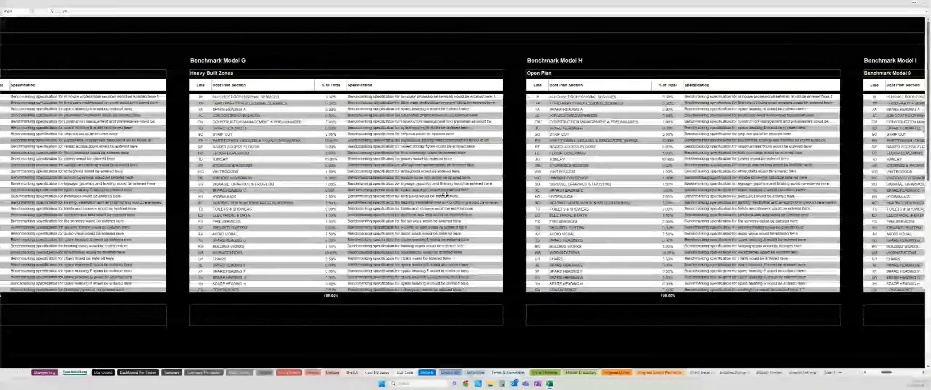
scroll(446, 194, right, 5)
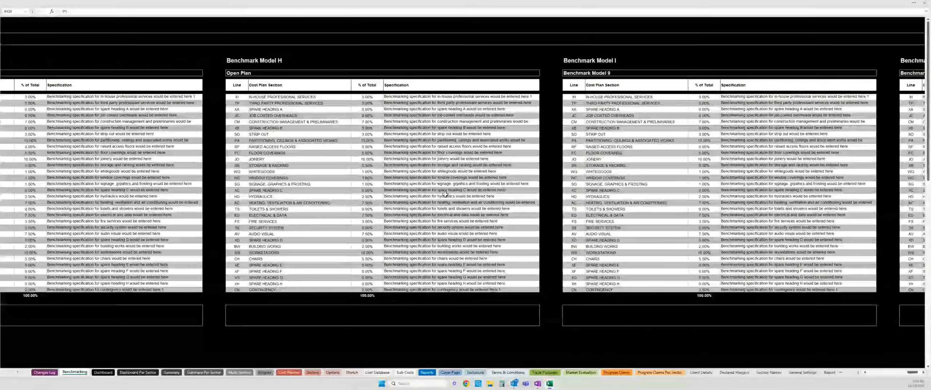
scroll(445, 195, right, 5)
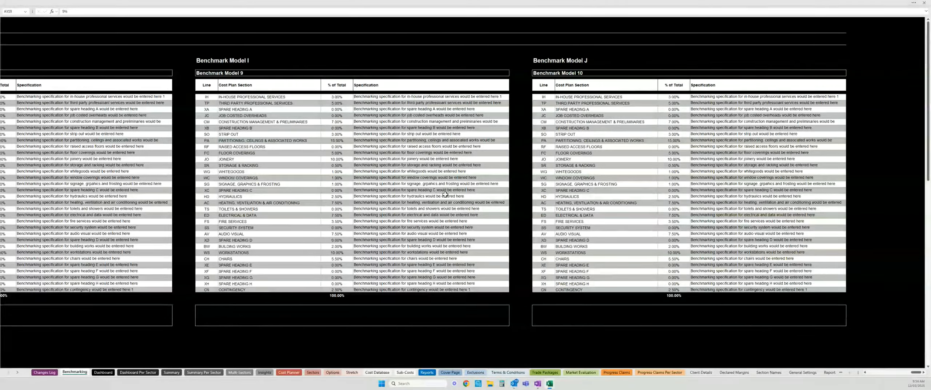
Step: Return to the Standard Analysis table and examine its sell columns against its markup, margin, profit and cost columns
scroll(446, 194, right, 8)
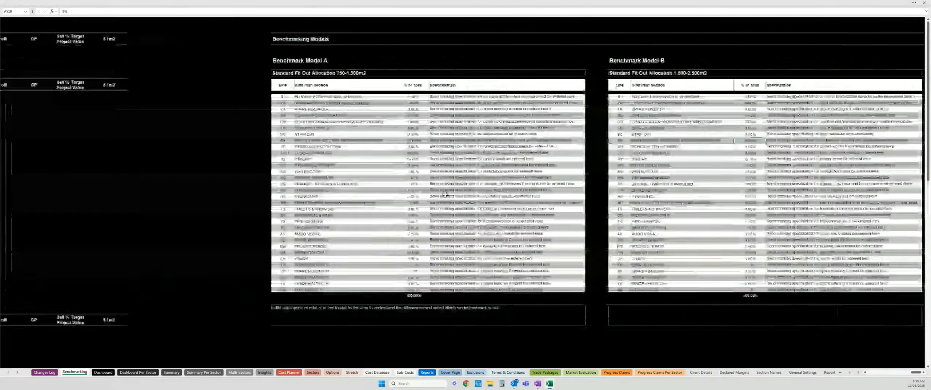
scroll(445, 194, left, 5)
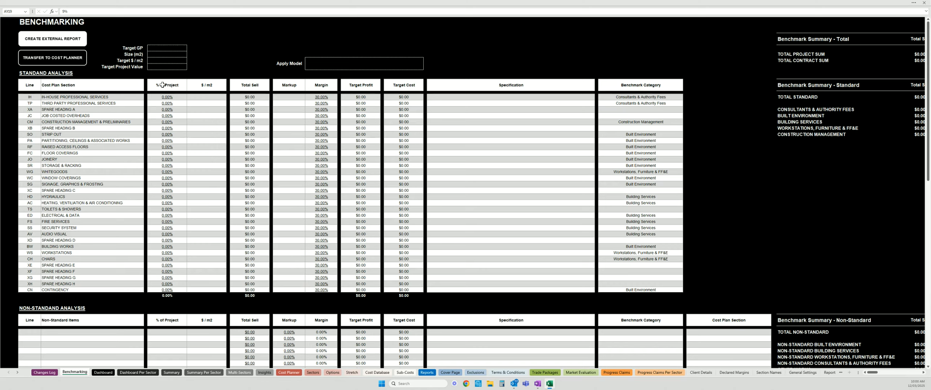
drag(163, 84, 264, 295)
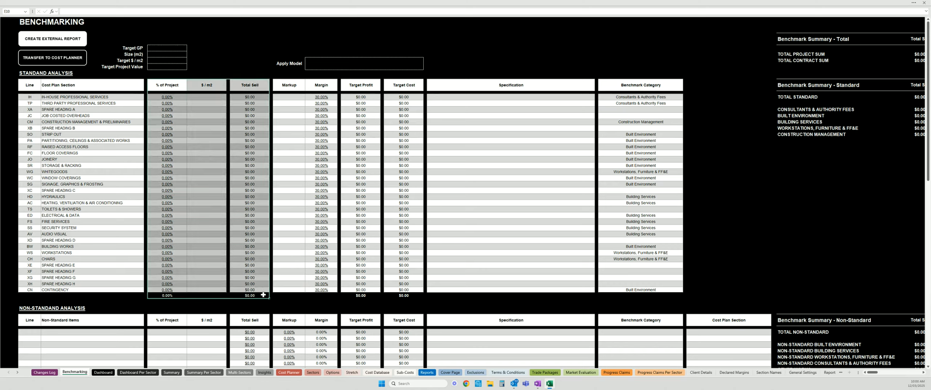
drag(291, 83, 409, 297)
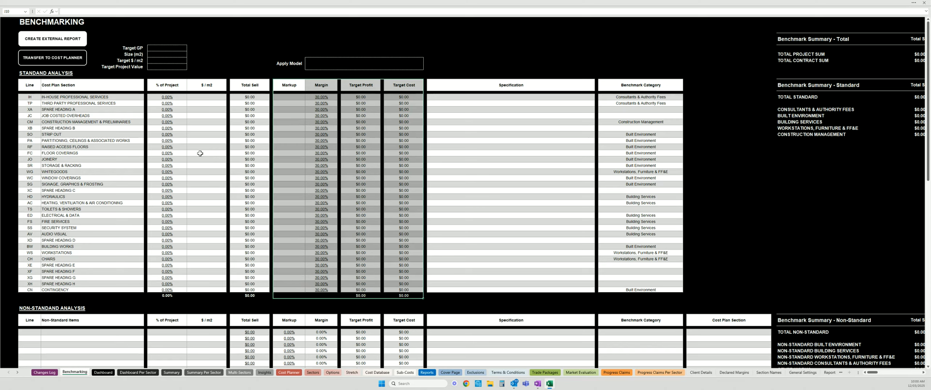
drag(160, 85, 245, 291)
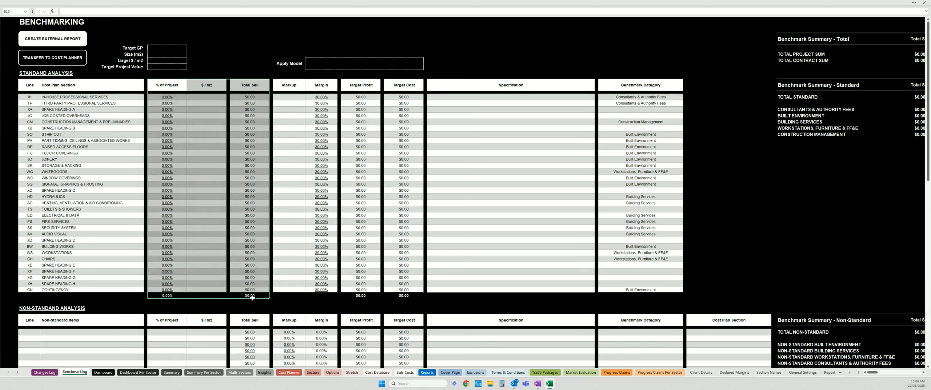
drag(291, 85, 403, 293)
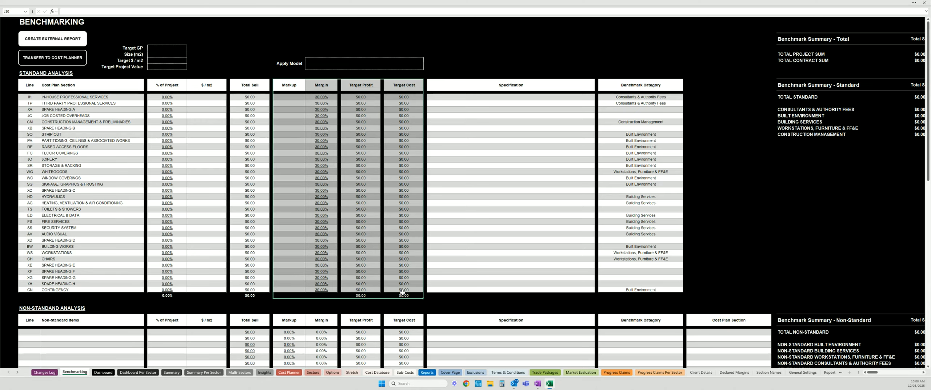
Step: Look over the Non-Standard Analysis table again and review the Total, Standard and Non-Standard benchmark summaries
scroll(250, 190, down, 11)
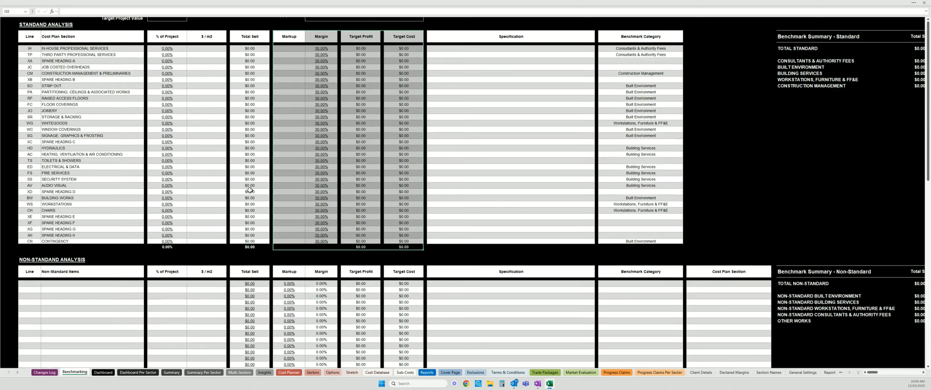
scroll(250, 190, down, 12)
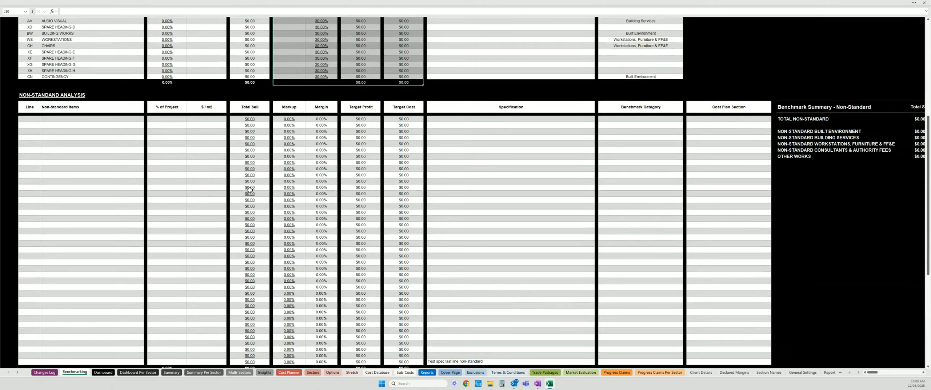
scroll(250, 190, up, 17)
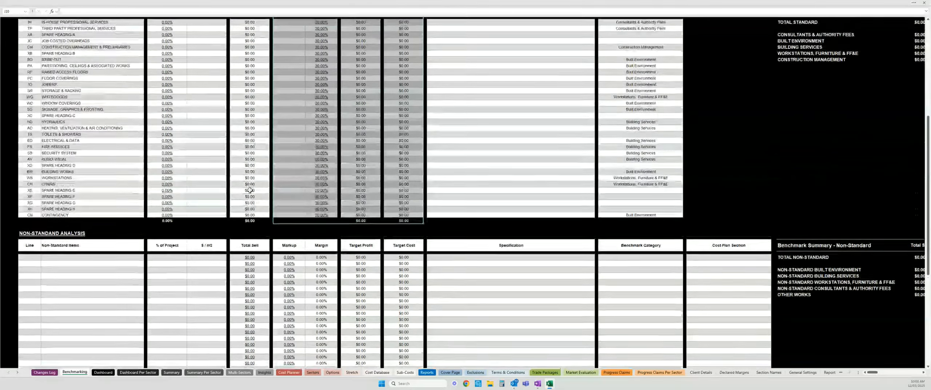
scroll(250, 190, right, 10)
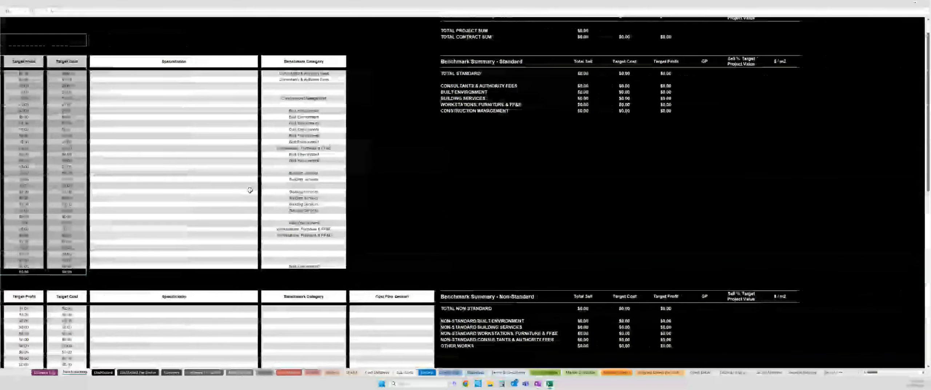
scroll(516, 162, up, 1)
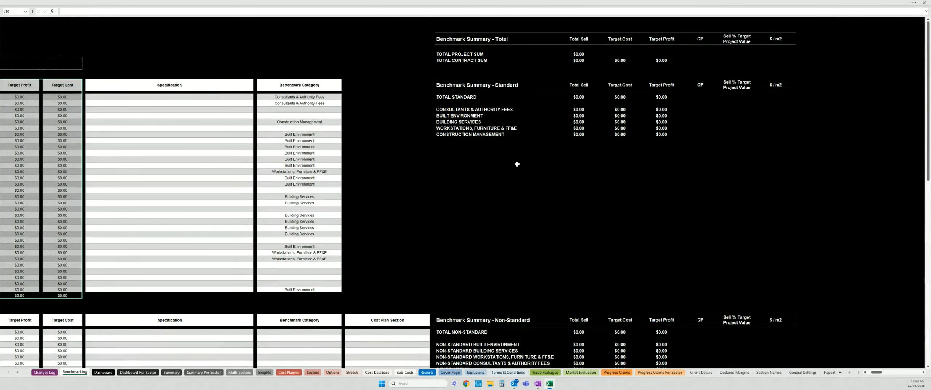
Step: Set the benchmark targets to 30% Target GP, a size of 2,000 m2 and a Target $ / m2 of 2,000
scroll(516, 164, left, 10)
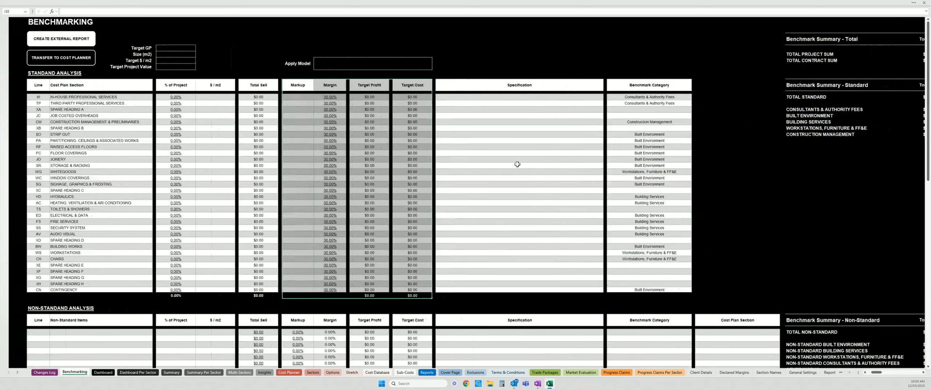
click(98, 96)
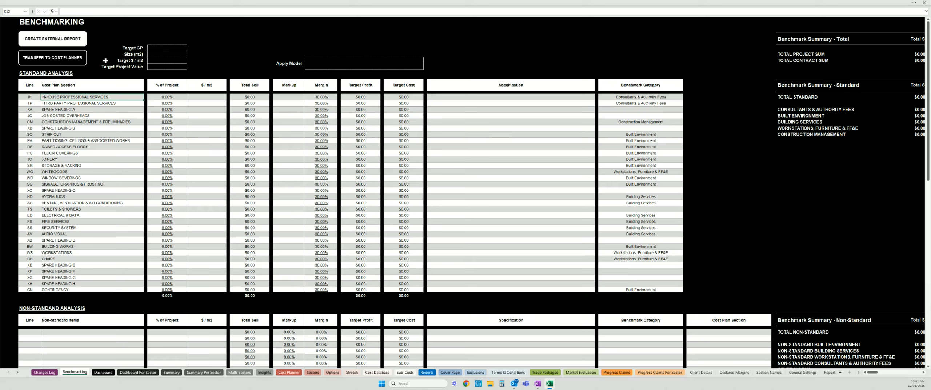
click(166, 48)
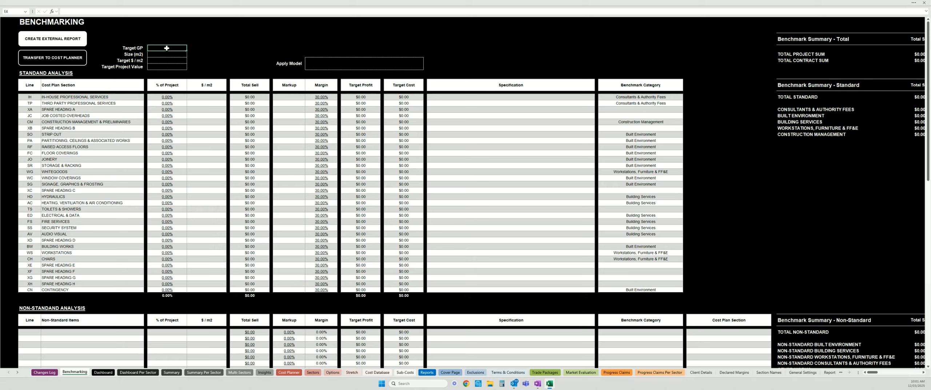
text(30%)
key(Return)
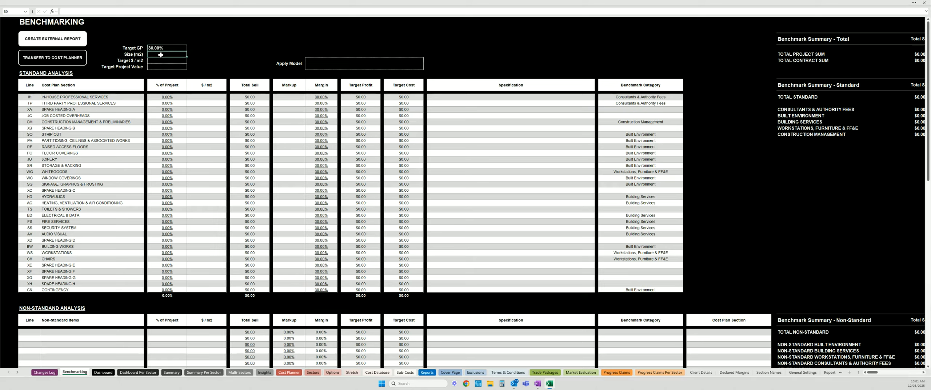
text(2000)
key(Return)
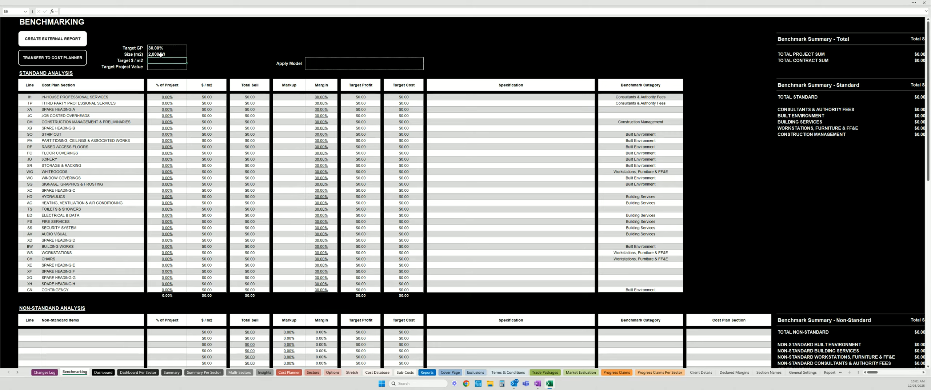
text(2000)
key(Return)
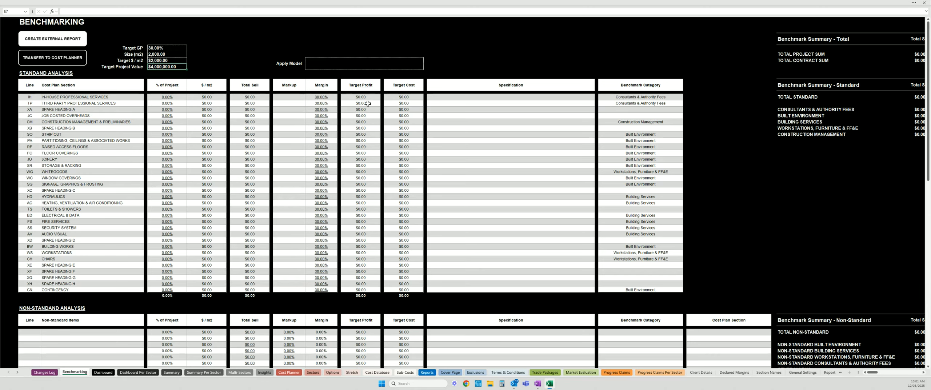
Step: Apply the Standard Fit Out Allocation 750-1,500m2 model to the benchmark, including its specifications as well as its percentages
scroll(380, 152, right, 15)
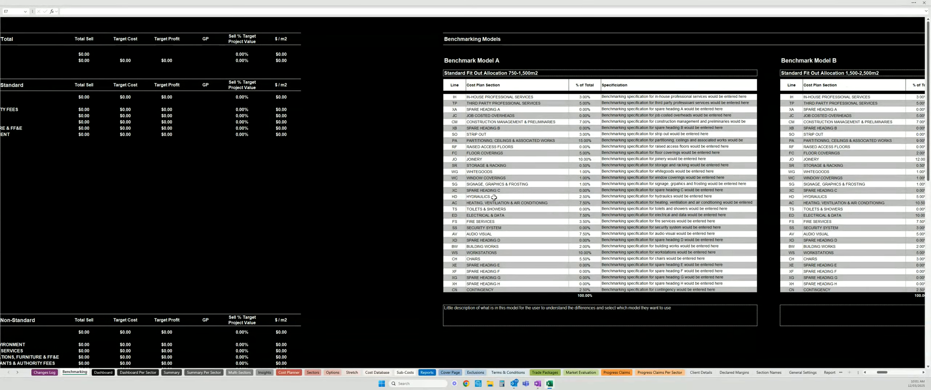
scroll(575, 197, right, 10)
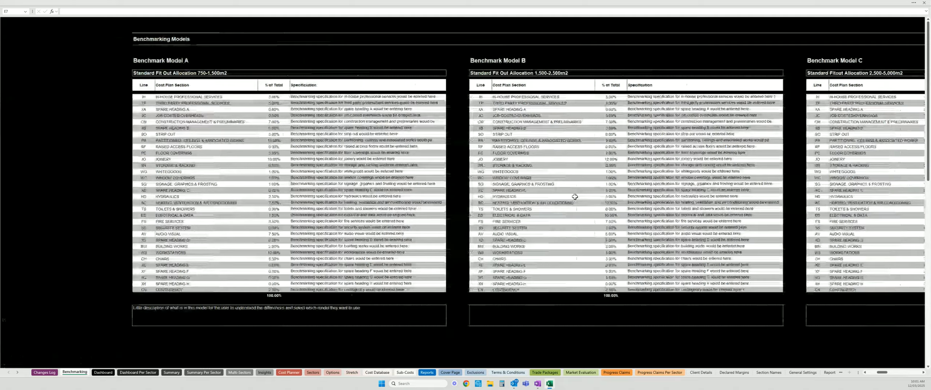
scroll(574, 197, left, 10)
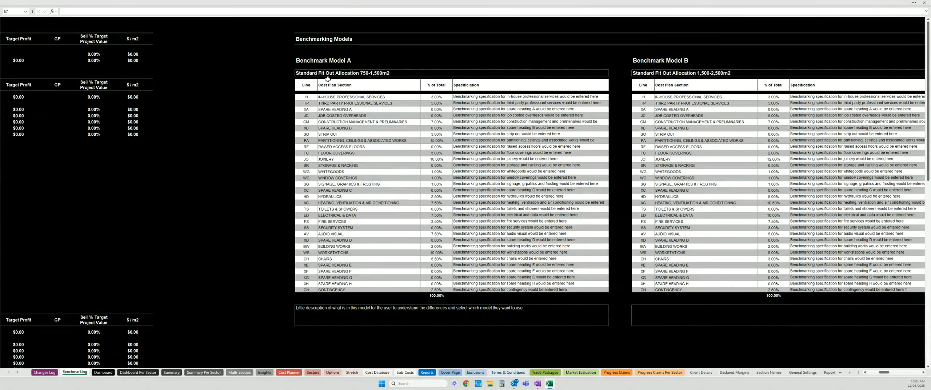
scroll(235, 171, left, 10)
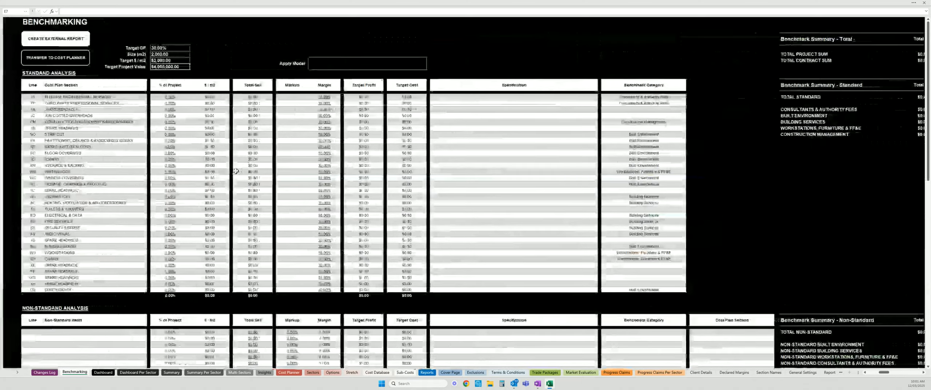
click(366, 64)
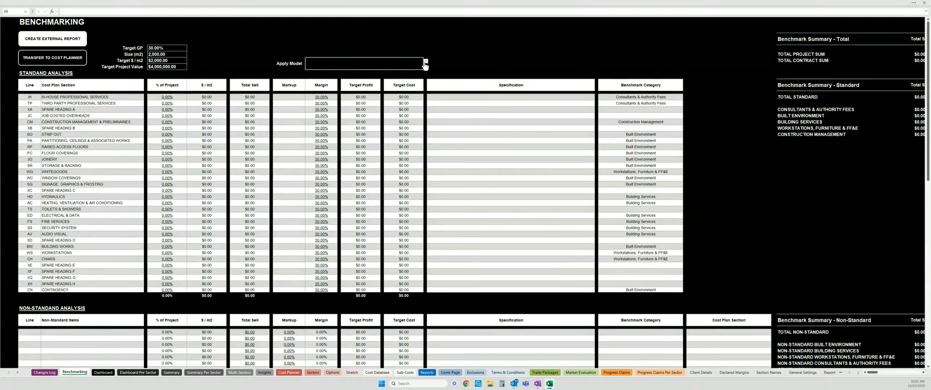
click(426, 62)
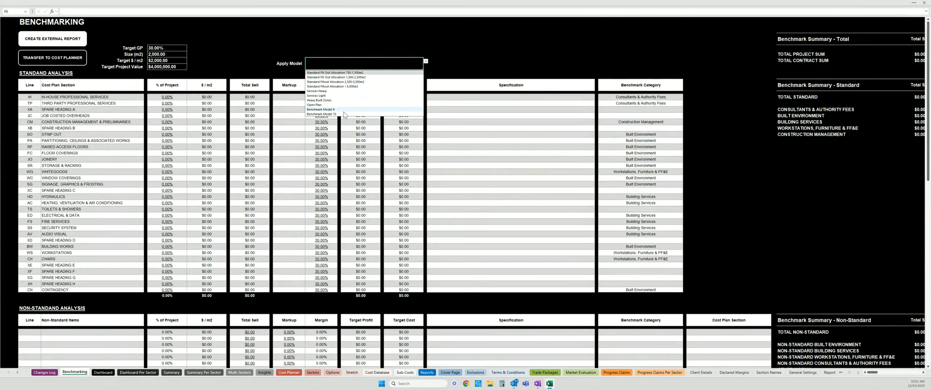
click(355, 73)
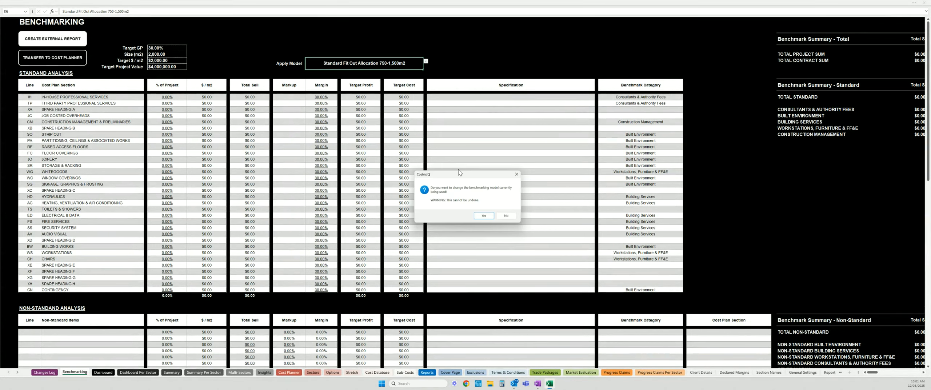
click(479, 216)
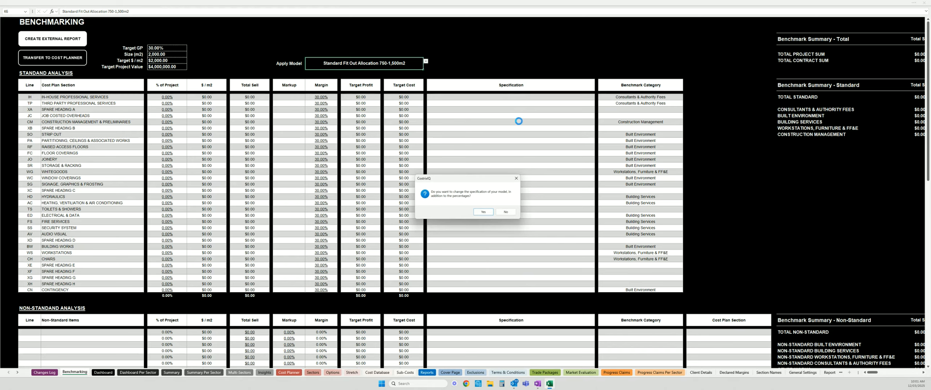
click(482, 212)
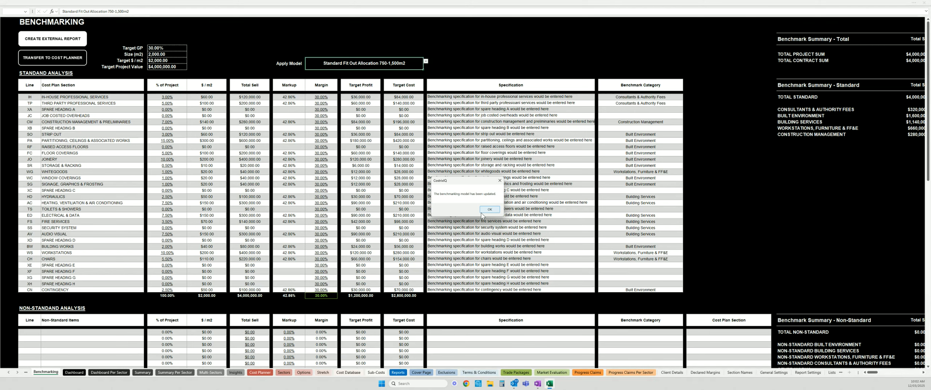
click(489, 210)
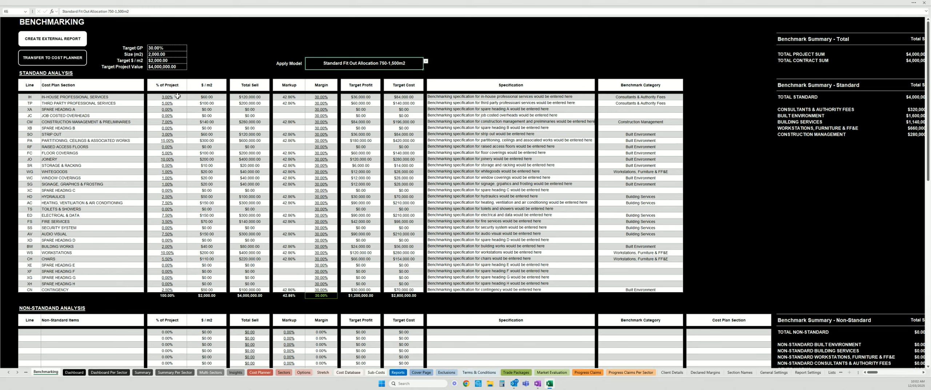
Step: Examine the Standard Analysis percentages and specification texts, along with the target fields and cost plan sections
drag(167, 96, 176, 287)
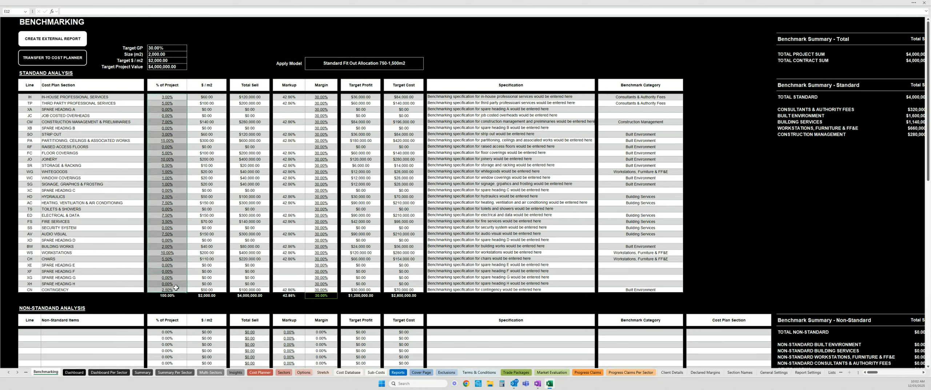
drag(507, 97, 510, 289)
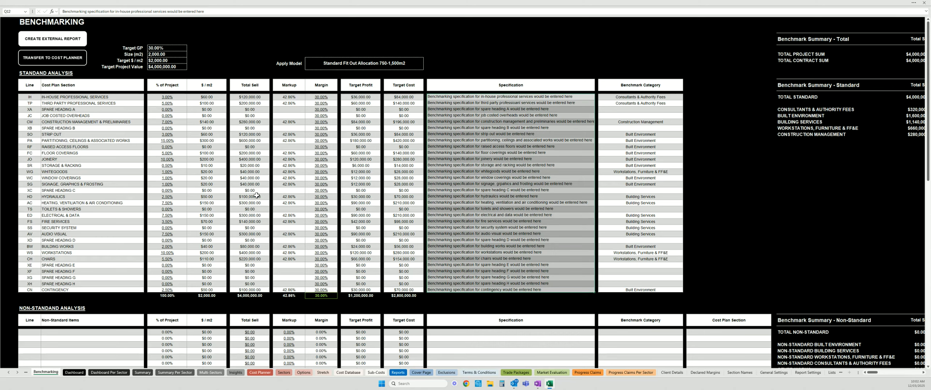
drag(163, 47, 161, 67)
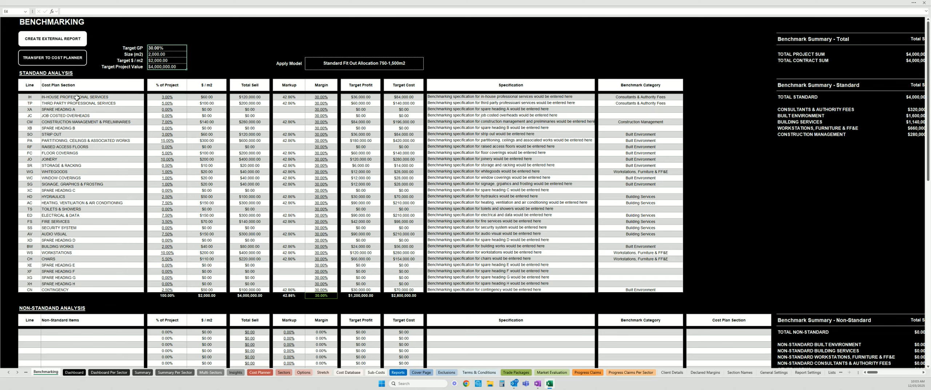
drag(77, 97, 73, 290)
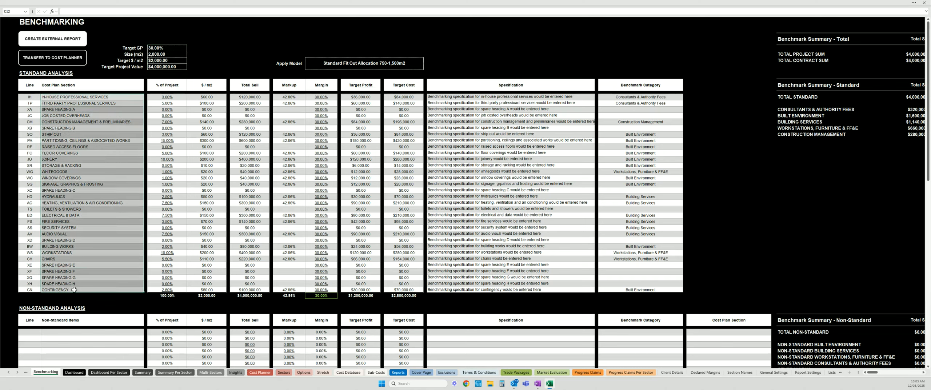
Step: Examine the Benchmark Category column and the category options available for the in-house professional services line, leaving its category as is
click(641, 98)
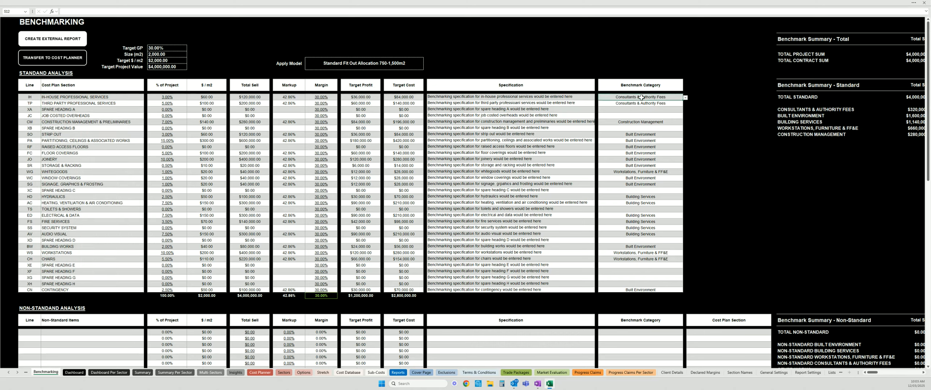
drag(641, 97, 640, 290)
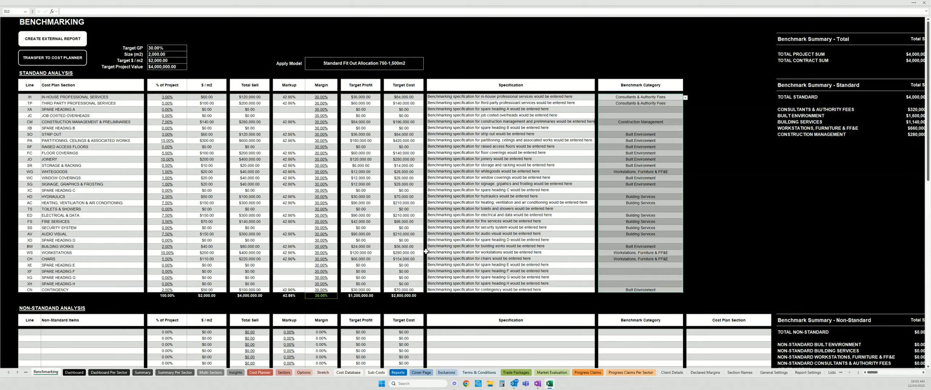
key(alt+Down)
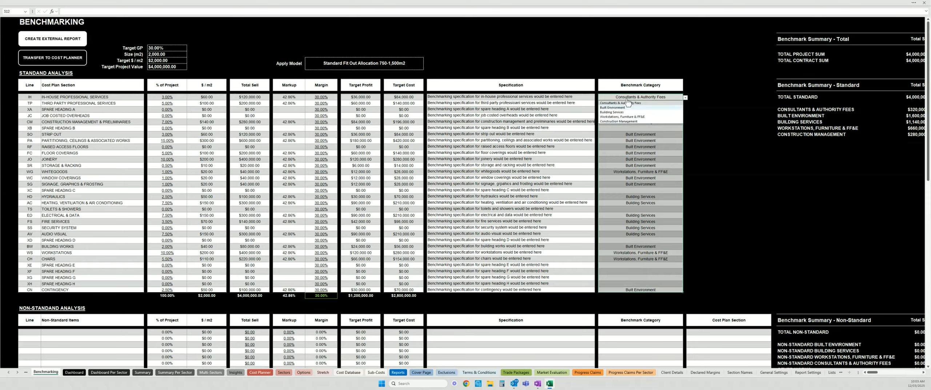
key(Escape)
click(614, 160)
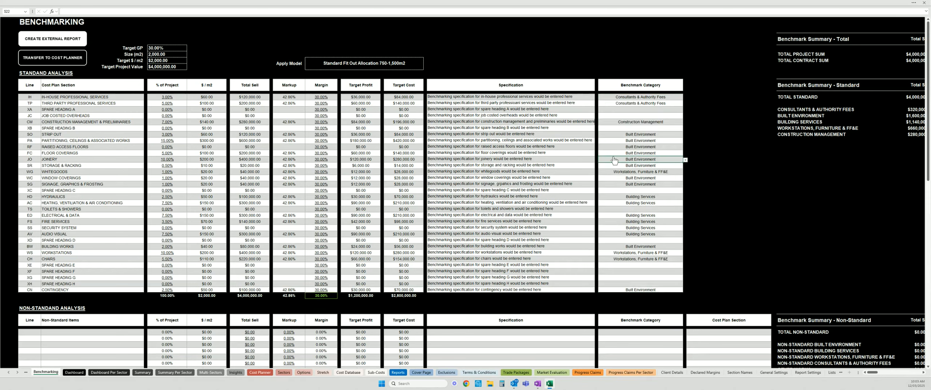
Step: Compare the professional services, hydraulics and electrical sections with their benchmark categories, and inspect the Built Environment and furniture category groups
click(85, 97)
drag(85, 97, 85, 103)
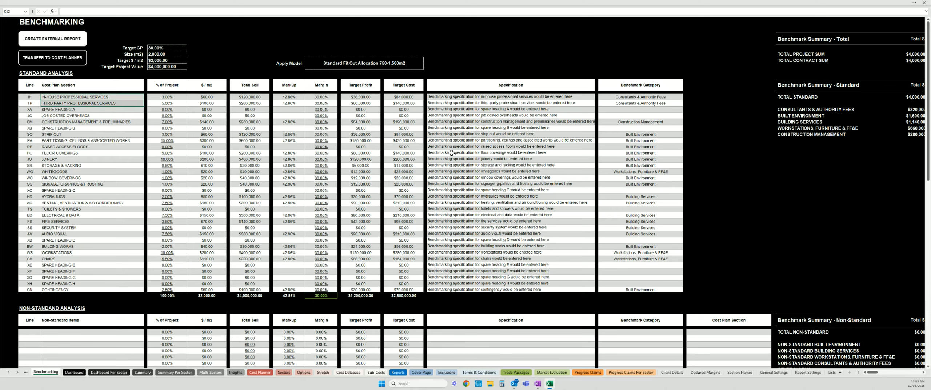
click(655, 96)
drag(655, 97, 655, 104)
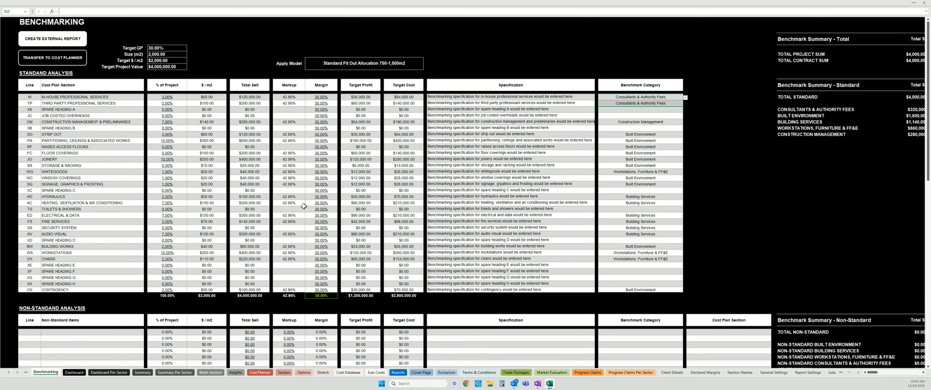
click(73, 196)
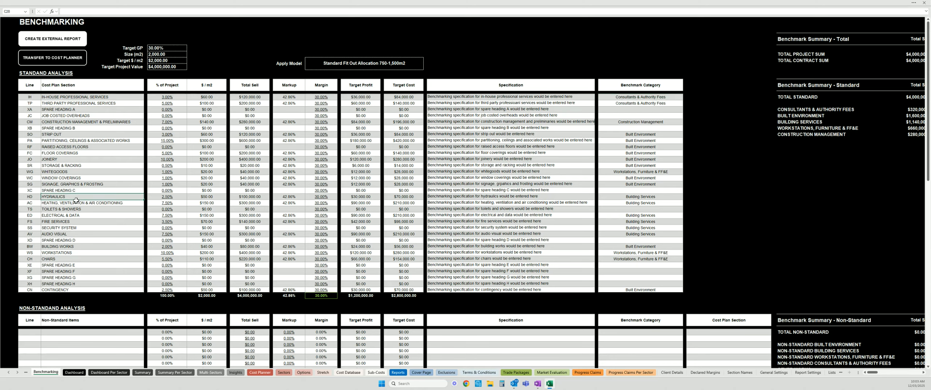
click(87, 215)
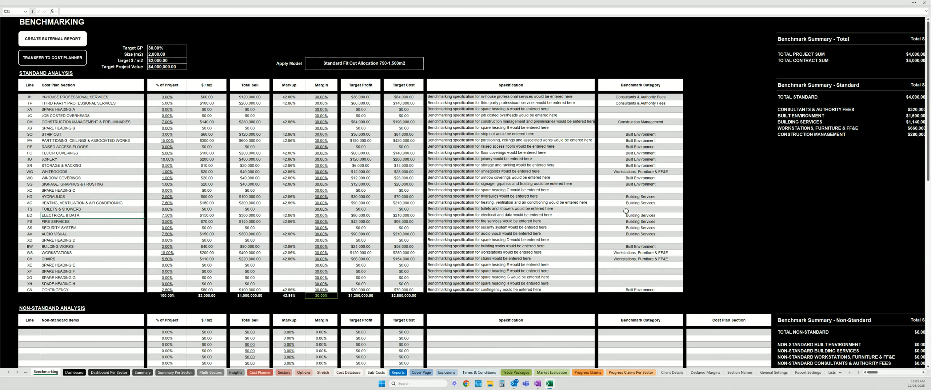
drag(639, 197, 646, 235)
drag(640, 135, 643, 166)
drag(643, 252, 642, 260)
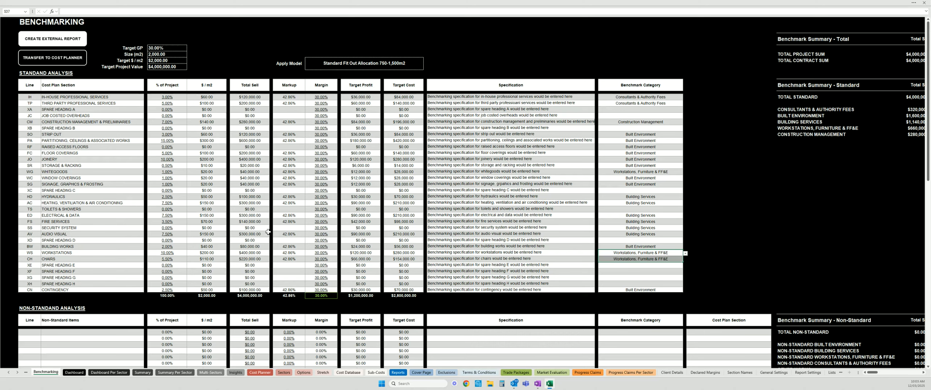
Step: Review the full cost plan section list against the categories assigned from strip out down to audio visual
drag(83, 97, 84, 272)
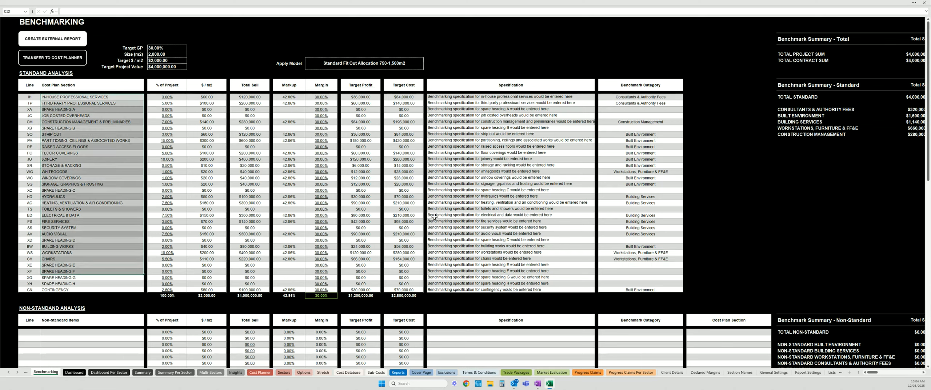
click(644, 134)
drag(644, 134, 647, 240)
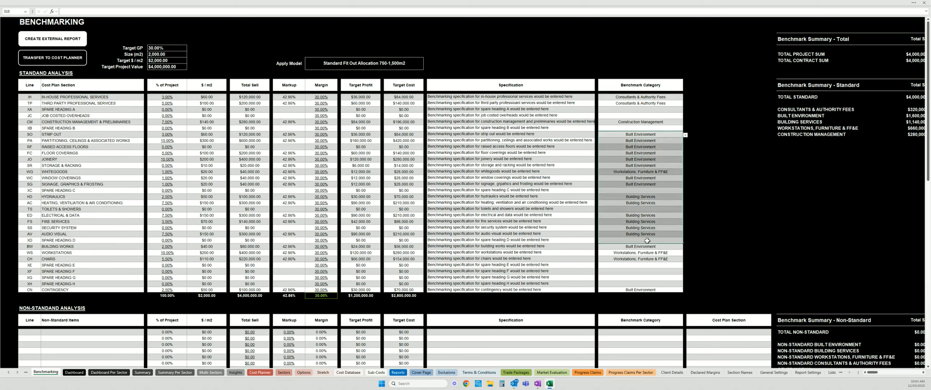
click(636, 198)
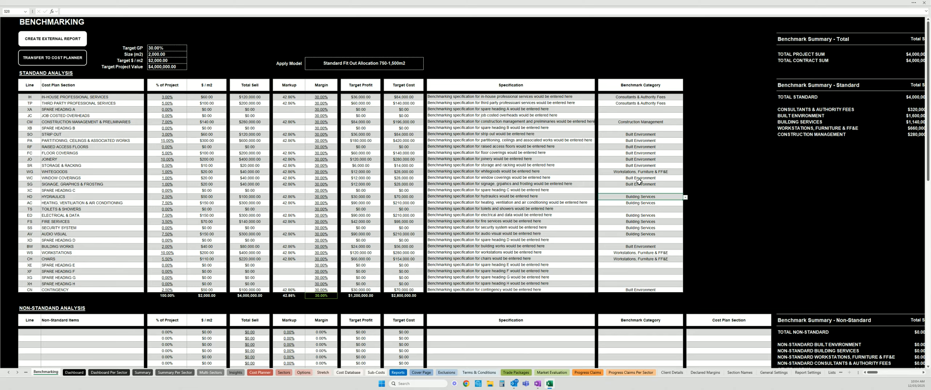
Step: Examine the % of Project, Margin and Total Sell columns of the Standard Analysis table
scroll(646, 183, right, 5)
scroll(639, 182, left, 5)
drag(171, 97, 174, 289)
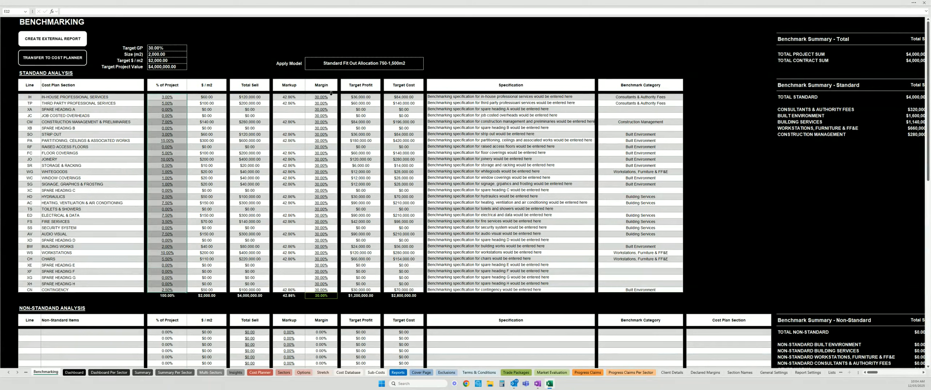
drag(331, 95, 327, 291)
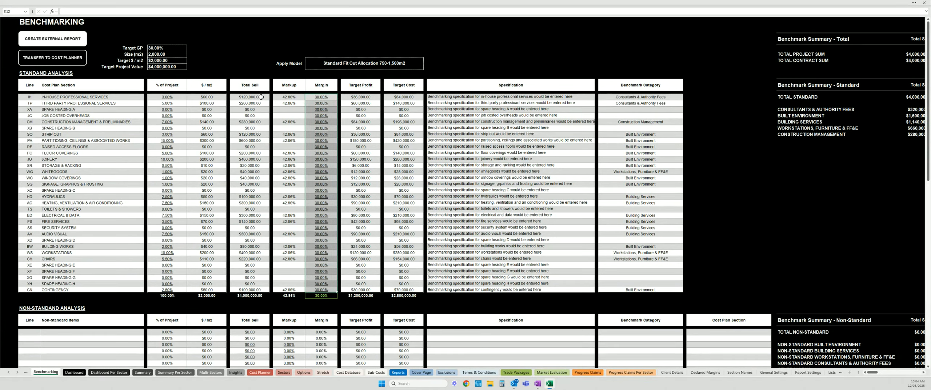
drag(261, 96, 257, 290)
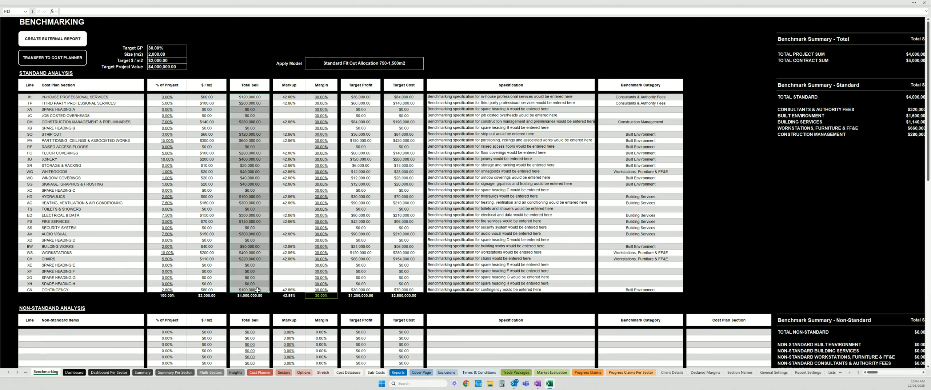
Step: Review the Target Cost and Margin columns, and the in-house professional services % of Project, $ / m2 and Total Sell cells
click(406, 97)
drag(407, 97, 409, 286)
click(327, 295)
click(328, 197)
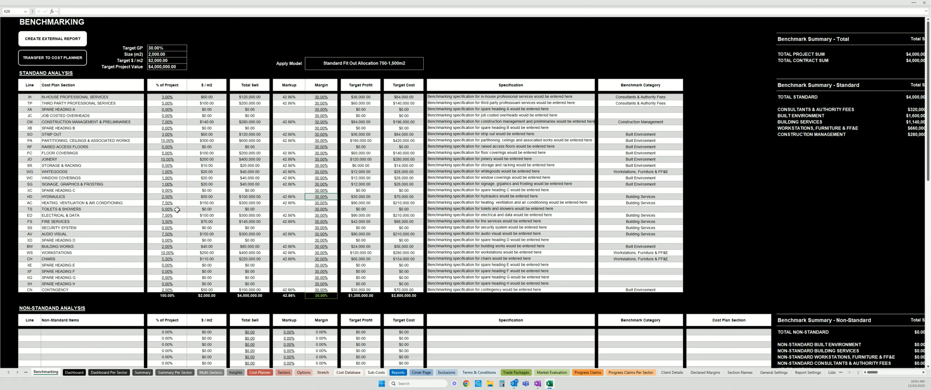
click(251, 97)
click(174, 98)
click(209, 97)
click(250, 97)
key(ctrl+shift+Down)
Step: Set the Total Sell of the in-house professional services line to $80,000
click(251, 97)
text(80000)
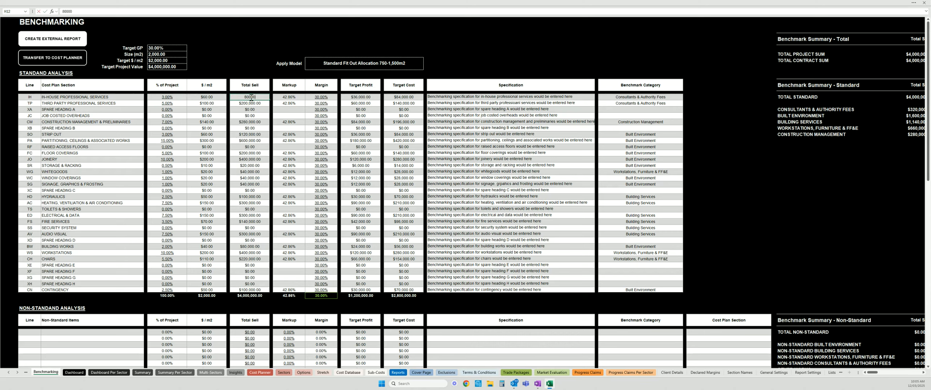
key(Return)
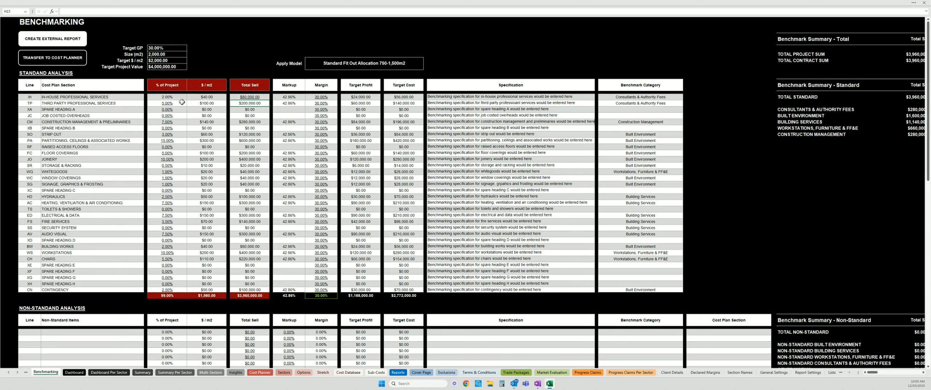
Step: Check the in-house professional services line's figures and set the Total Sell of the Joinery line to $440,000
click(175, 97)
click(212, 99)
click(256, 99)
click(250, 159)
key(BackSpace)
text(4400)
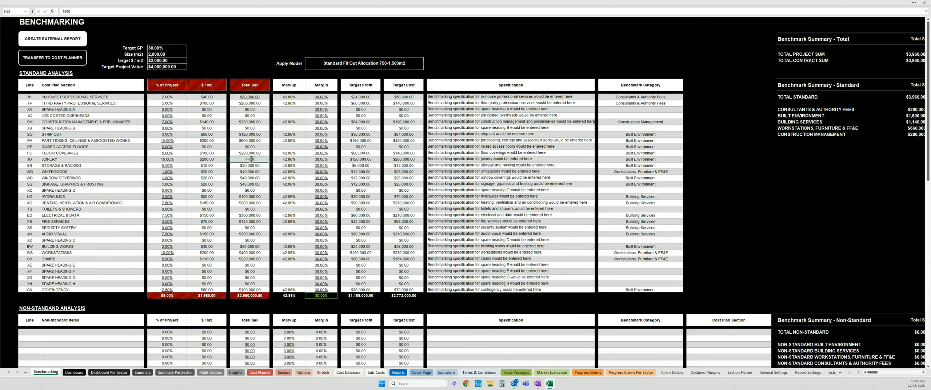
text(00)
key(Return)
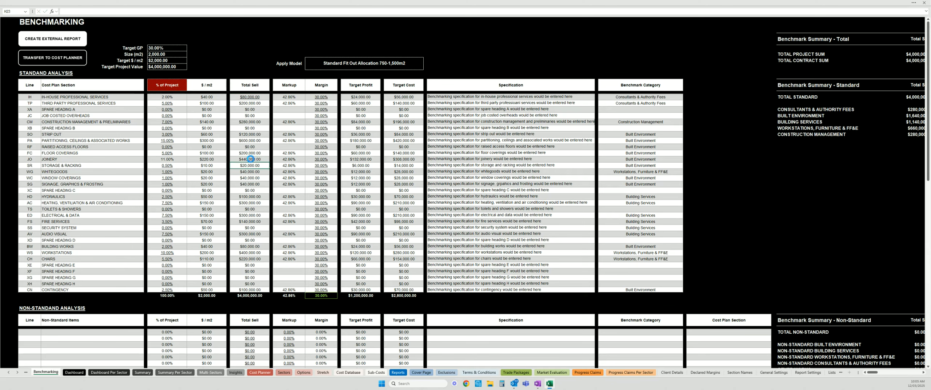
Step: Compare the Joinery and in-house professional services values with the % of Project and Total Sell cells of the other sections
click(181, 160)
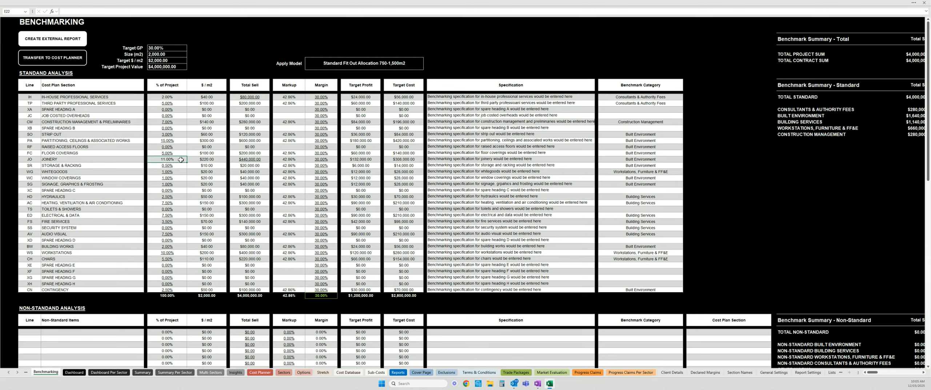
click(265, 161)
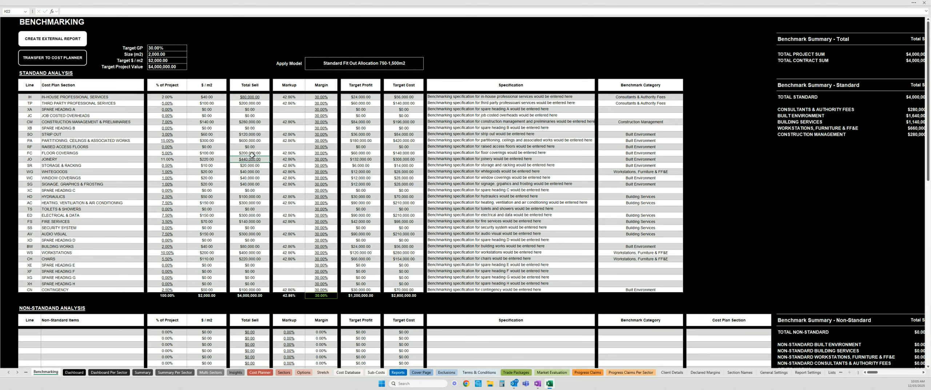
click(248, 97)
click(250, 160)
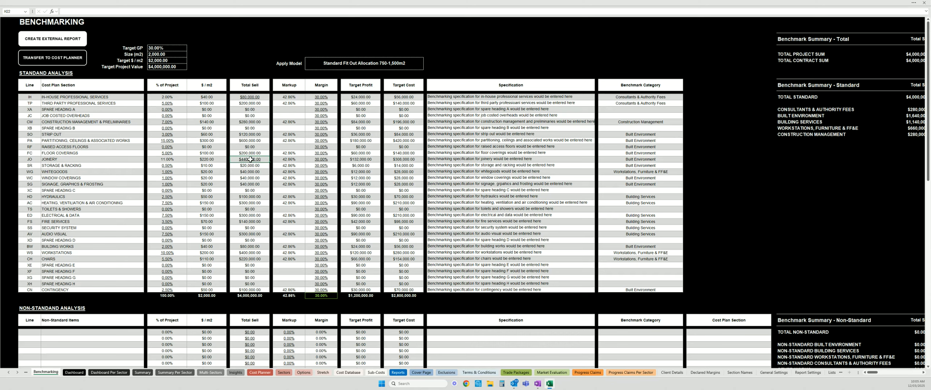
click(171, 172)
drag(170, 103, 169, 141)
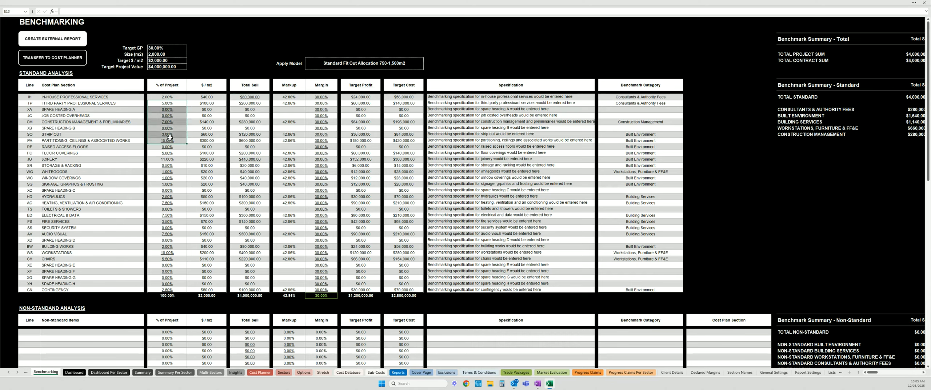
drag(246, 104, 250, 142)
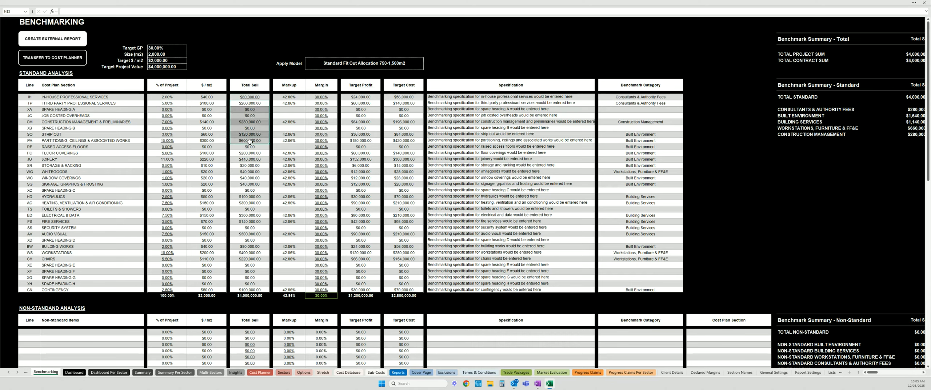
Step: Review the in-house professional services allocation, the target project value and the full Total Sell column of the standard analysis
click(248, 97)
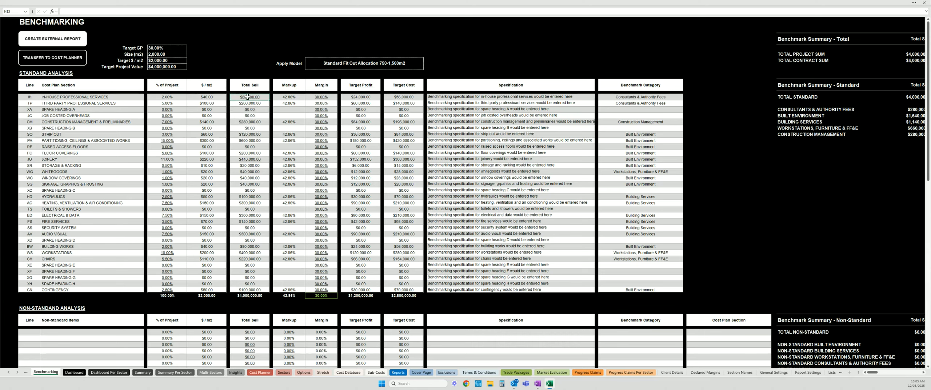
click(251, 159)
click(246, 97)
drag(168, 98, 206, 100)
click(249, 97)
click(157, 66)
drag(249, 98, 248, 286)
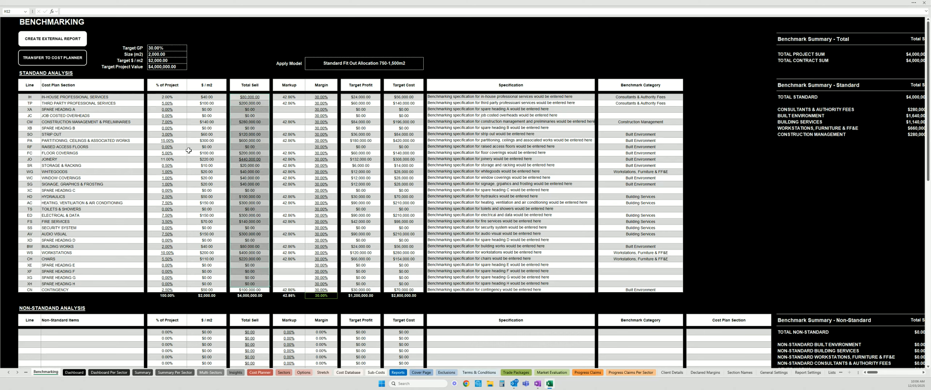
click(203, 191)
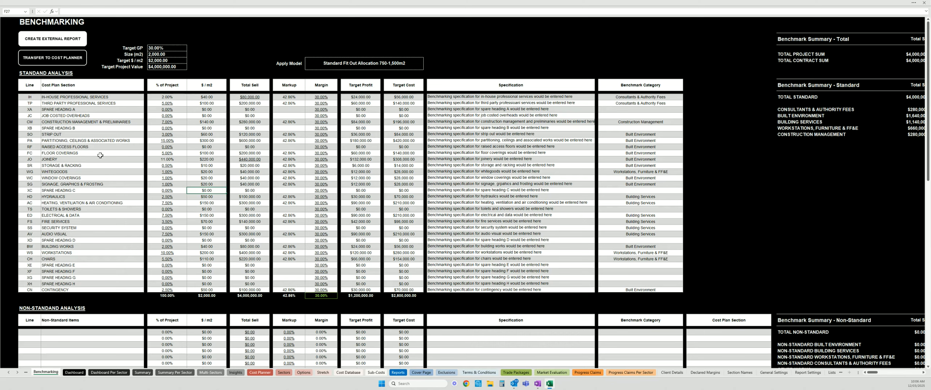
Step: Set the % of Project for the Floor Coverings line to 2%
click(171, 154)
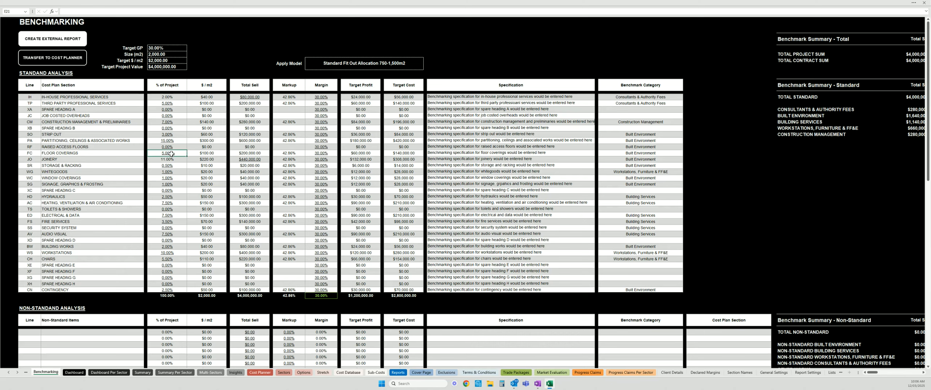
text(2)
key(Return)
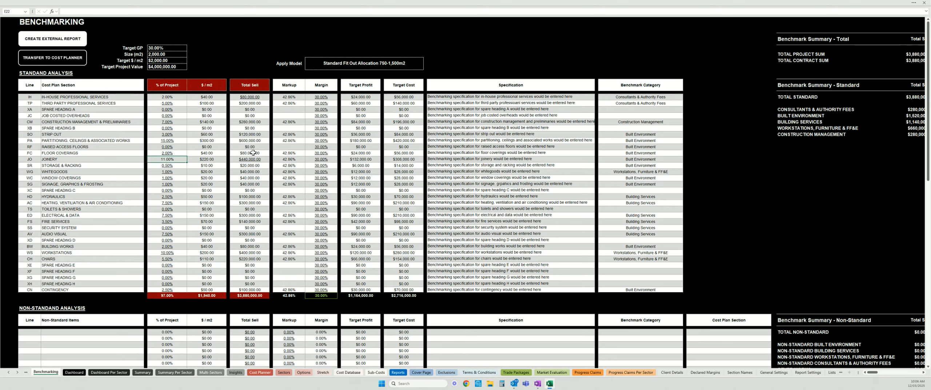
Step: Set the $ / m2 rate of the Floor Coverings line to $50 and check its Total Sell
drag(251, 153, 181, 154)
click(208, 151)
text(50)
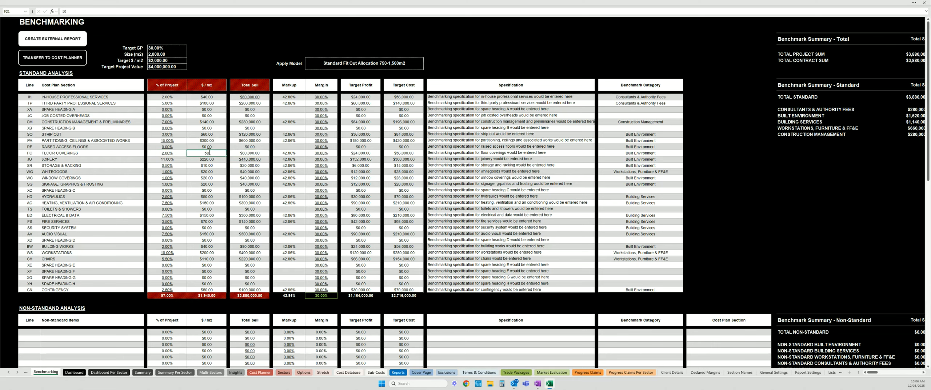
key(Return)
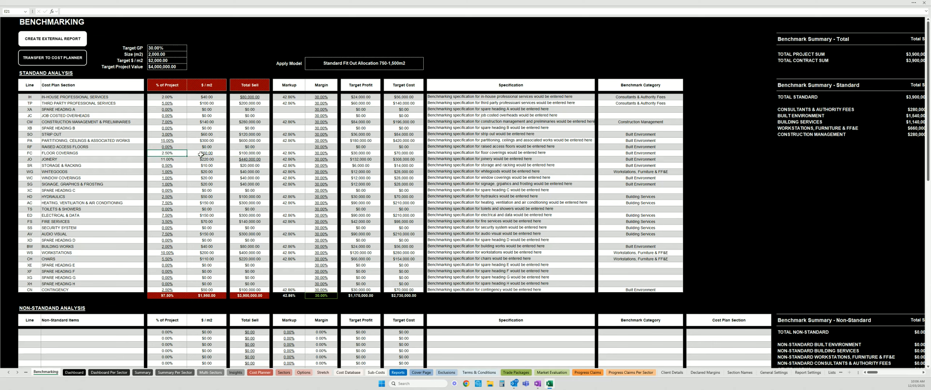
click(262, 153)
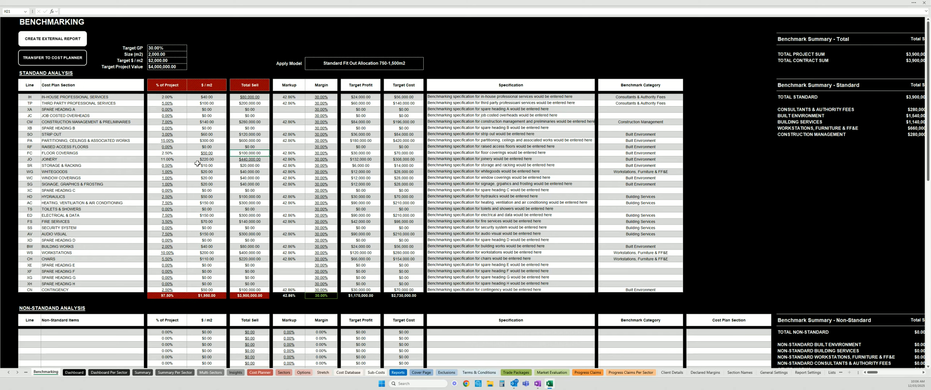
Step: Set the Joinery line's Total Sell to $540,000 and check the % of Project, $ / m2 and Total Sell columns
click(248, 159)
text(5)
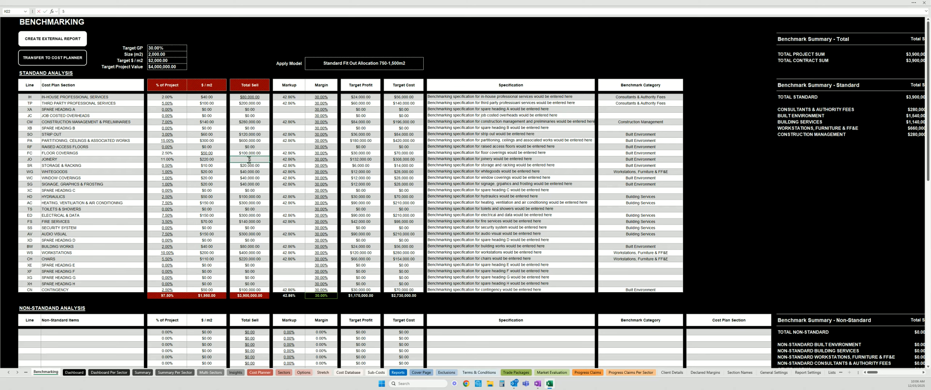
text(40,00000)
key(Return)
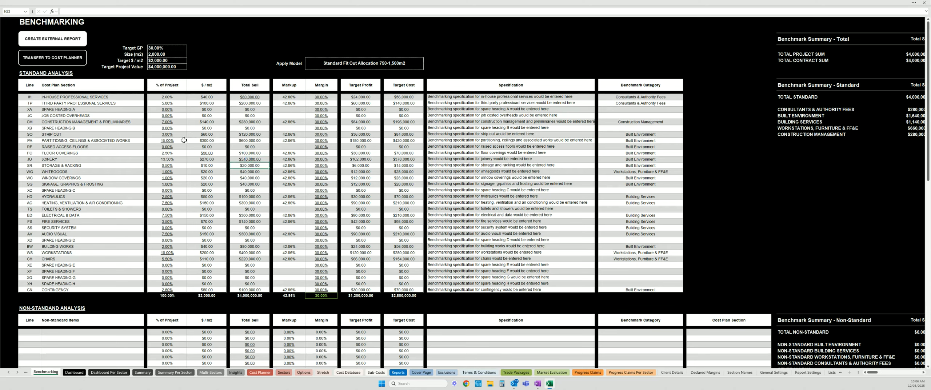
drag(163, 159, 246, 161)
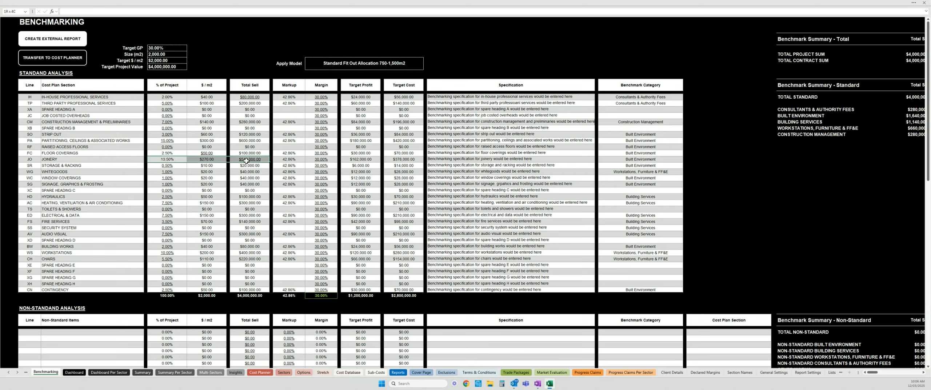
click(253, 159)
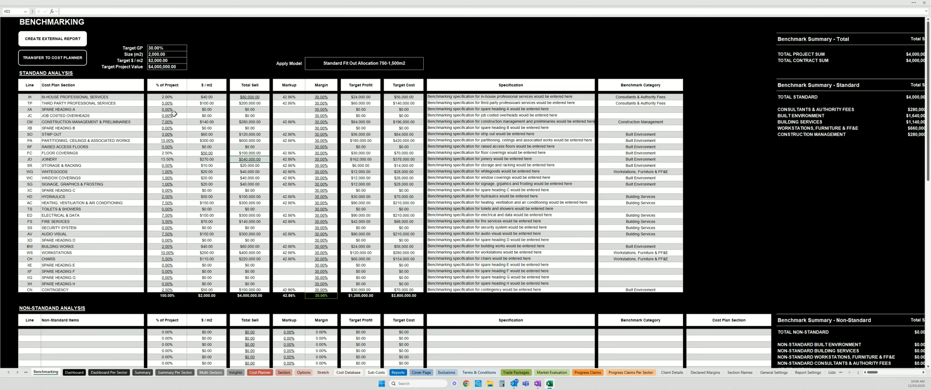
drag(176, 98, 256, 289)
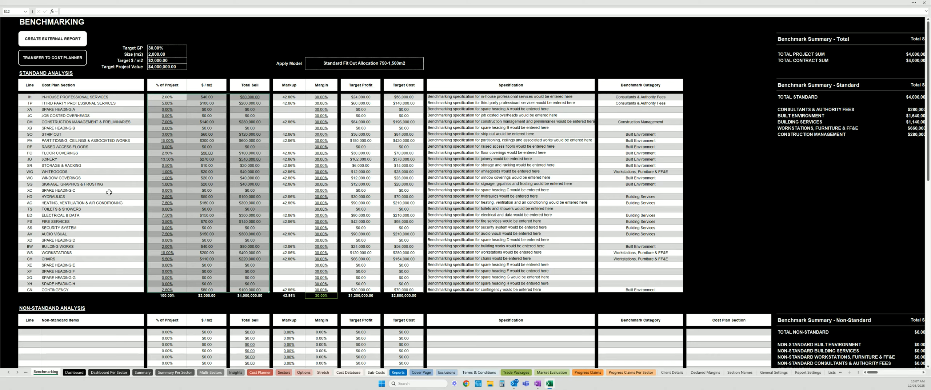
Step: Add a Staircase item to the first line of the Non-Standard Analysis with a Total Sell of $500,000
scroll(109, 192, down, 9)
click(106, 160)
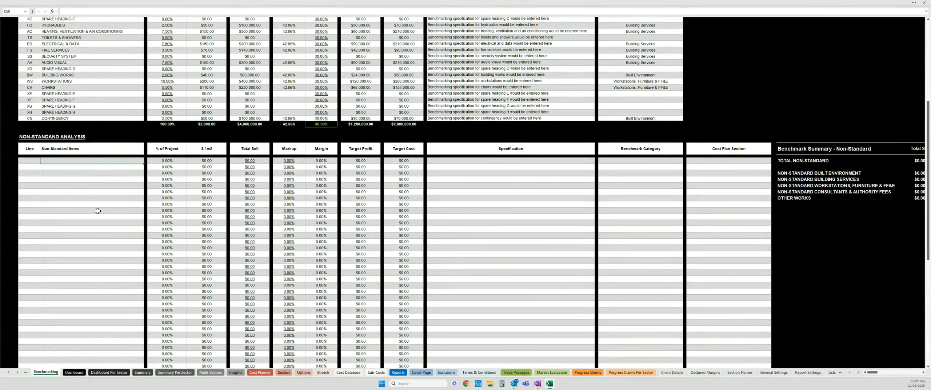
text(Staircase)
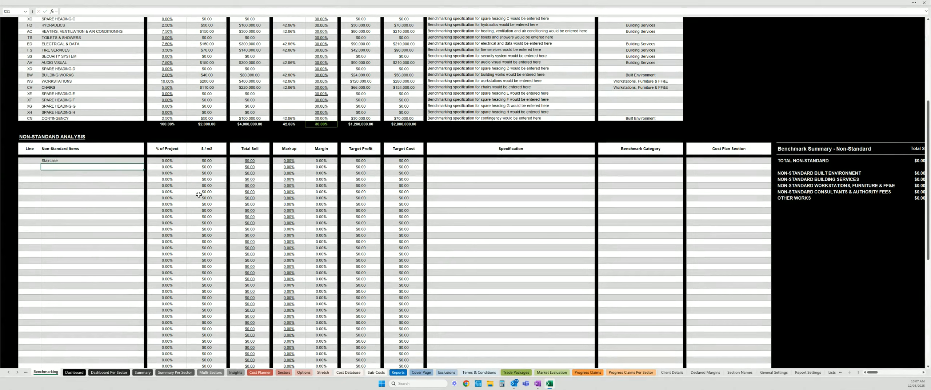
click(249, 161)
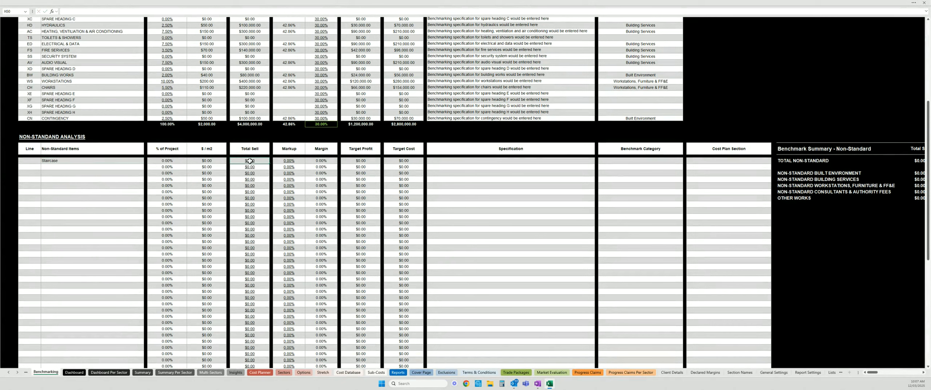
text(500000)
click(250, 161)
key(Return)
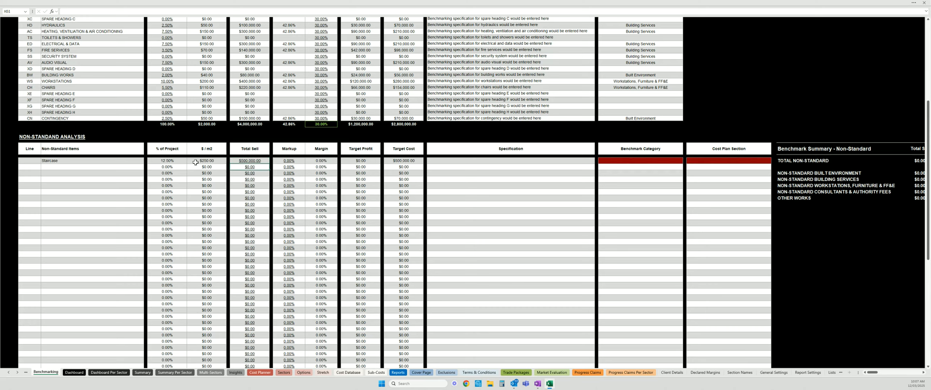
click(211, 160)
click(171, 161)
Step: Fill in the Staircase item's specification with "Staircase with features and" followed by filler text
click(445, 160)
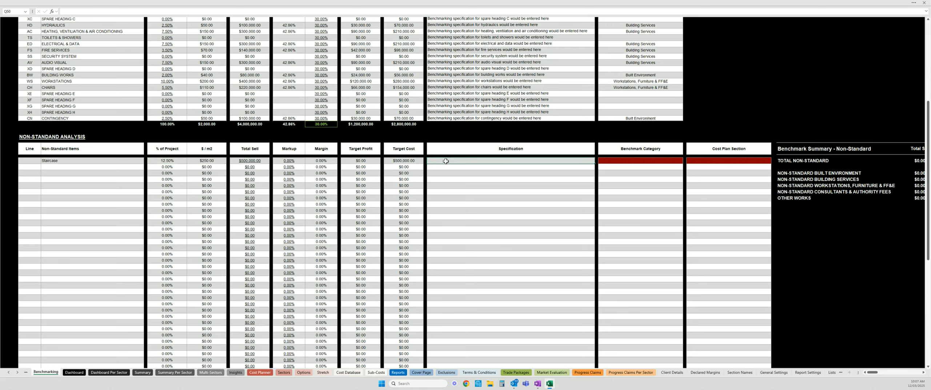
text(Staircase with features and jsdbv)
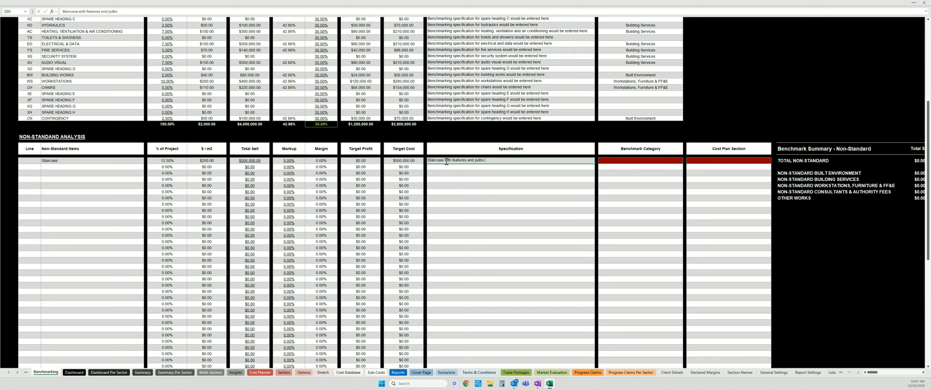
text(dkuv kdvub kduvb dsv dakv duv dvv)
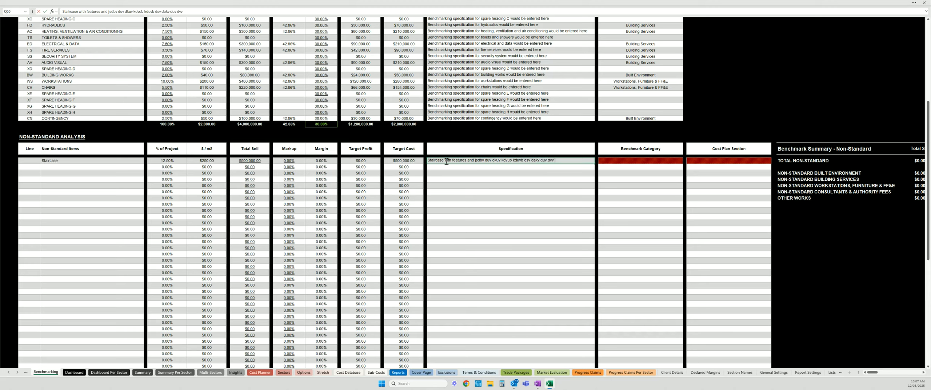
text( d dv advndSKDFN  CSIOF  OIANF)
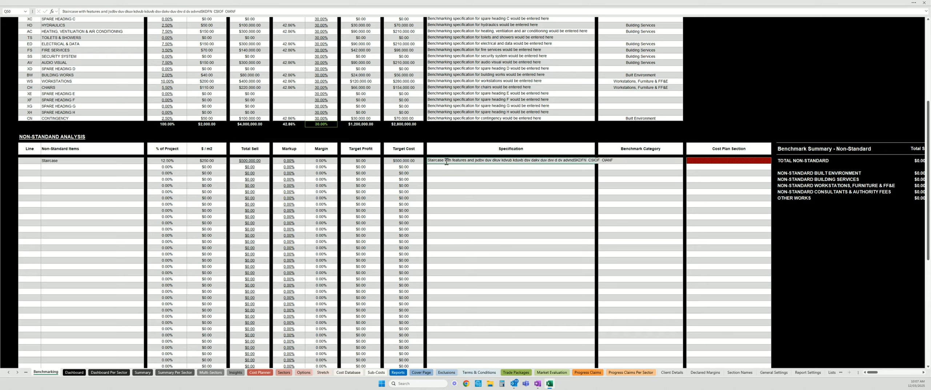
key(Return)
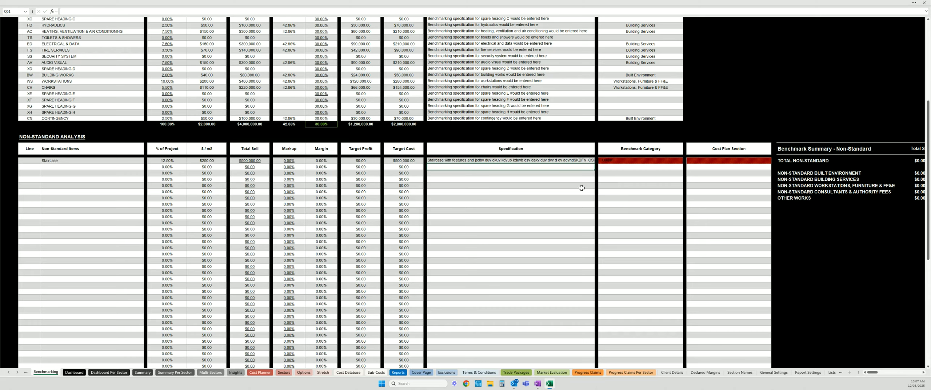
Step: Assign the Non-Standard Built Environment benchmark category to the Staircase item
click(633, 161)
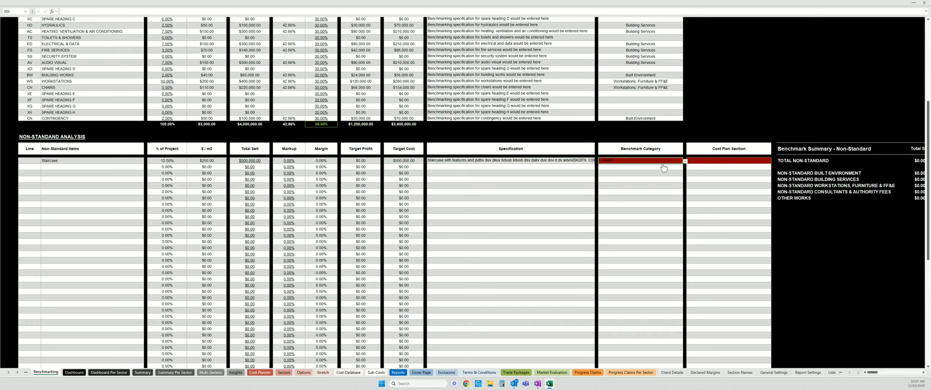
click(685, 162)
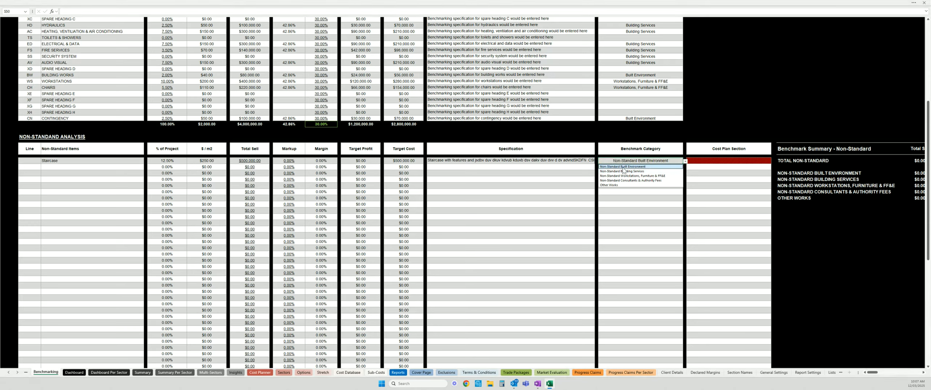
click(622, 166)
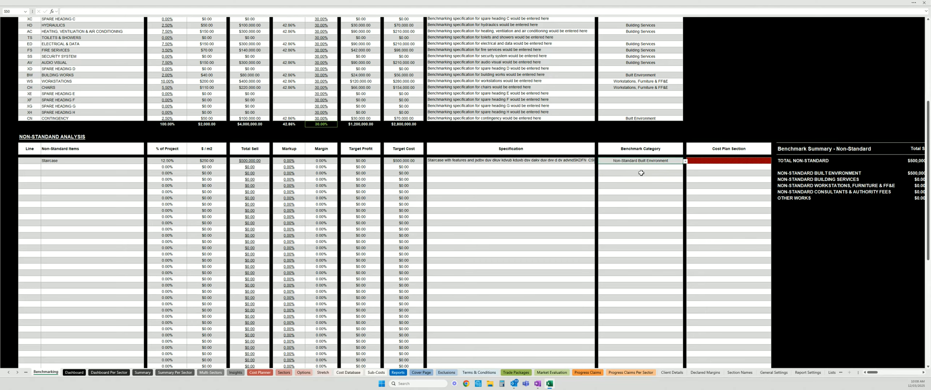
Step: Assign the Building Works cost plan section to the Staircase item in the Non-Standard Analysis
click(70, 161)
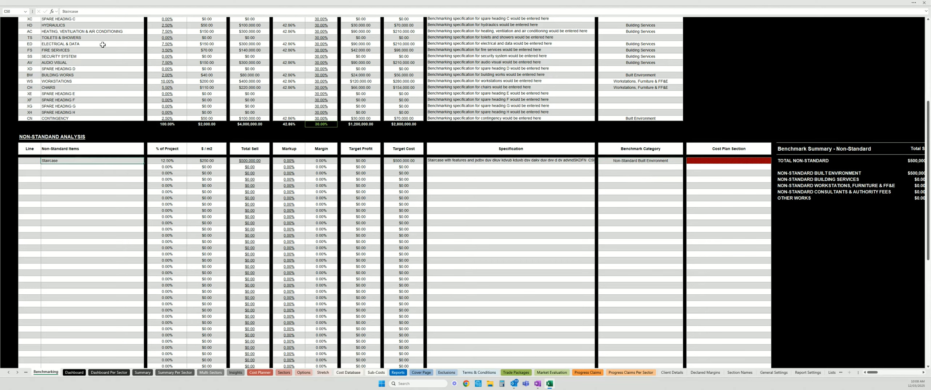
scroll(129, 86, up, 5)
scroll(129, 87, up, 3)
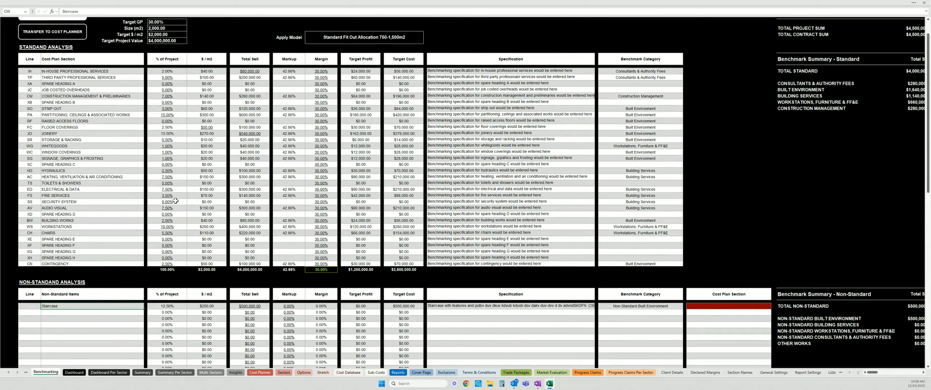
click(84, 220)
drag(85, 220, 329, 221)
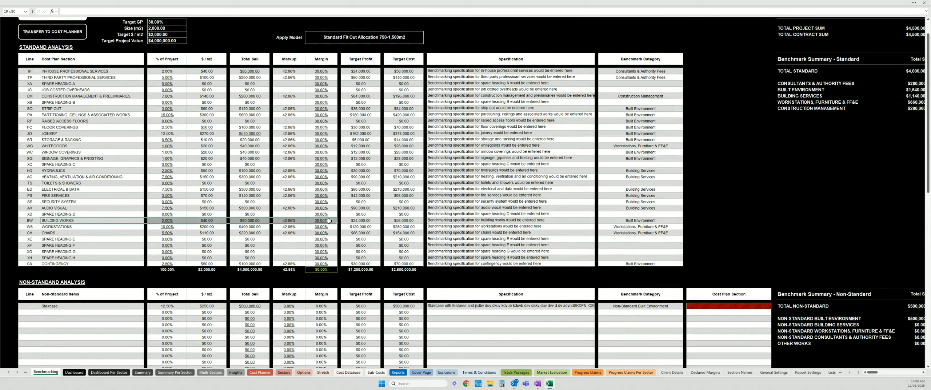
click(121, 307)
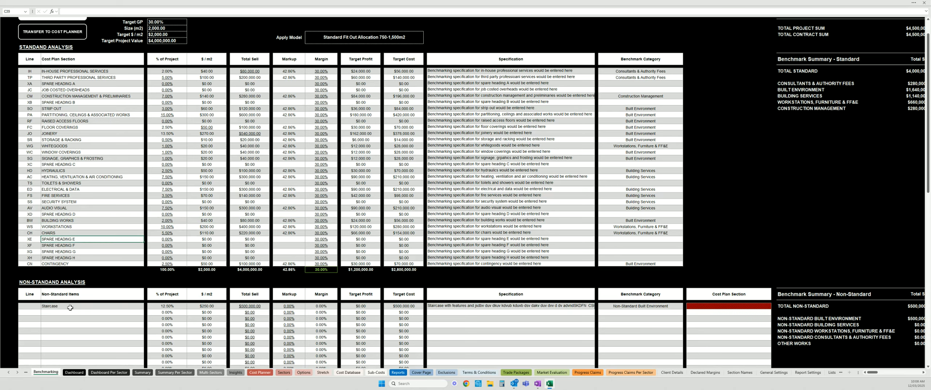
scroll(301, 267, down, 8)
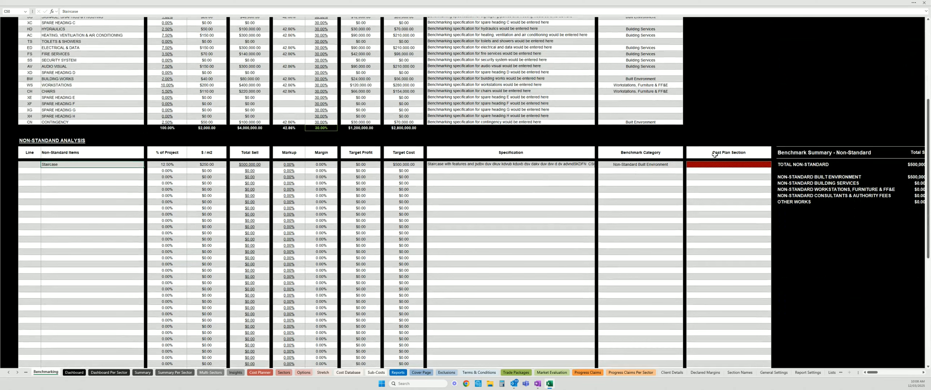
click(720, 164)
click(774, 165)
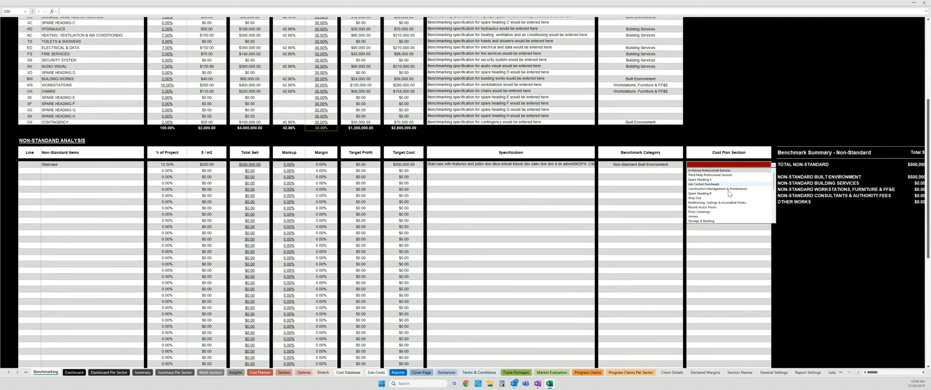
scroll(723, 202, down, 3)
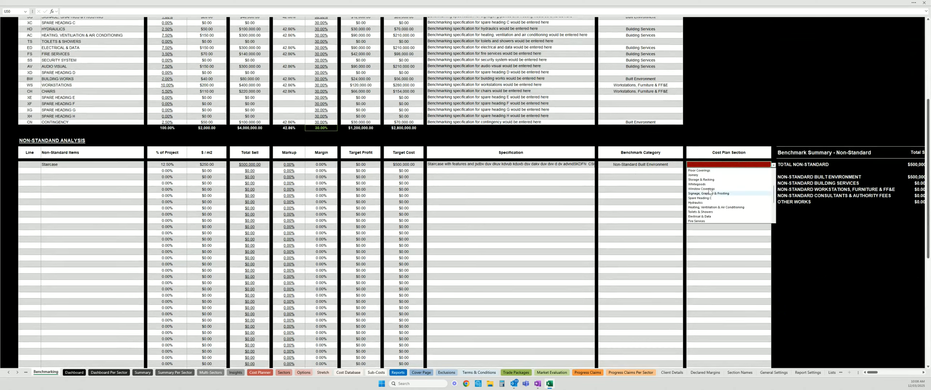
scroll(702, 203, down, 3)
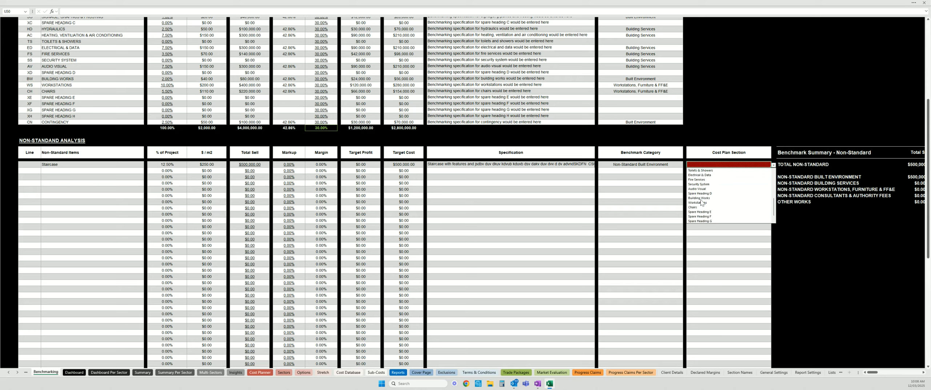
click(698, 198)
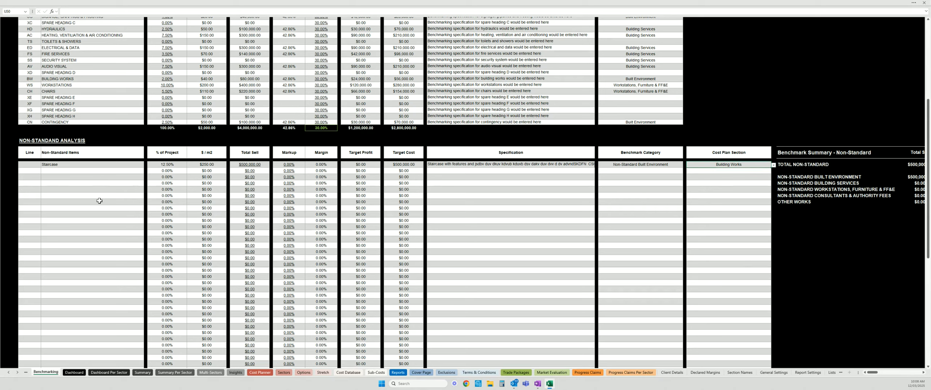
Step: Add an "IT system upgrades" item to the first line of the By Client Analysis with a Total Sell of $500,000
drag(84, 170, 85, 233)
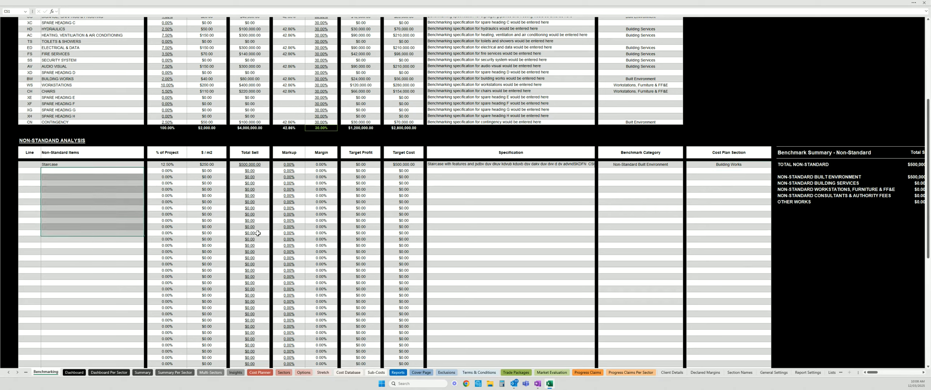
click(321, 164)
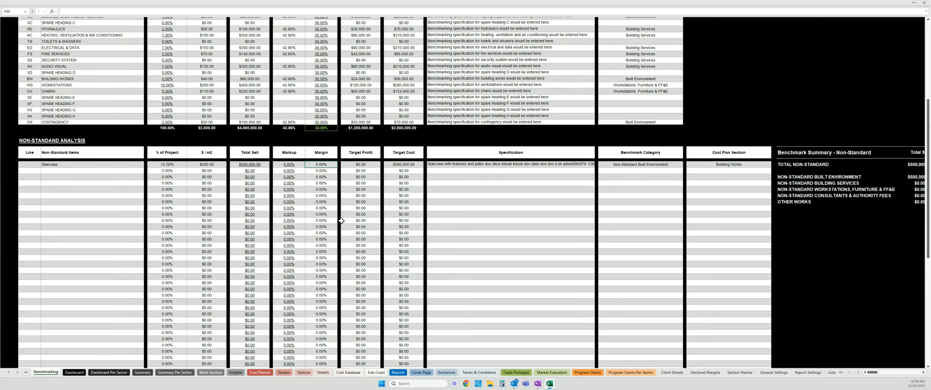
scroll(341, 220, down, 15)
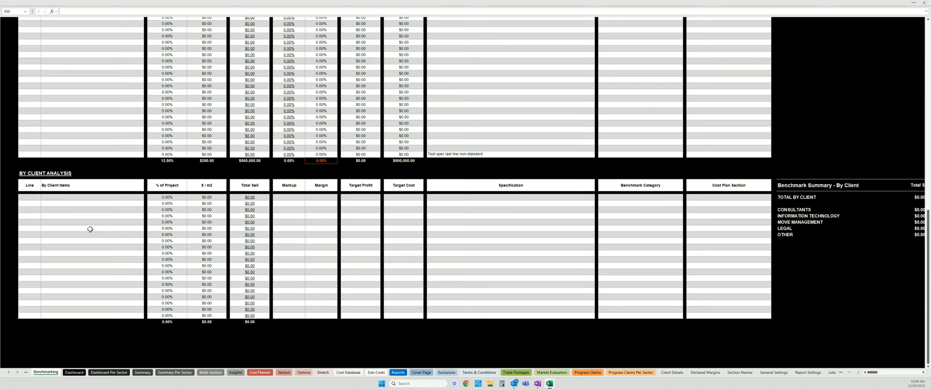
click(63, 197)
text(it)
key(Return)
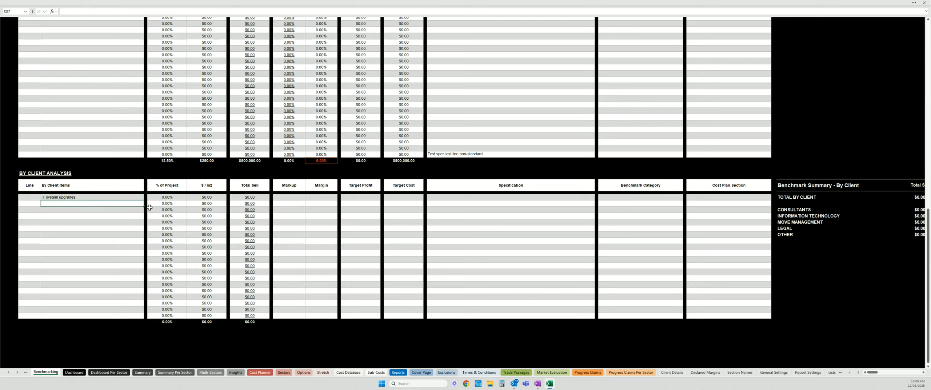
click(240, 198)
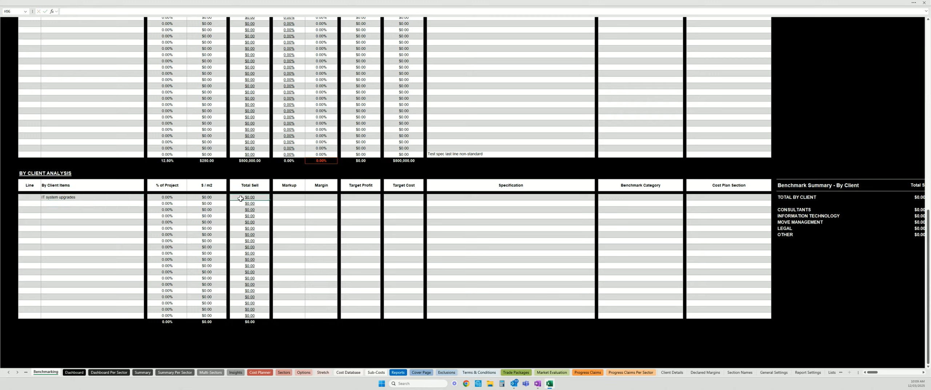
text(500,000)
key(Return)
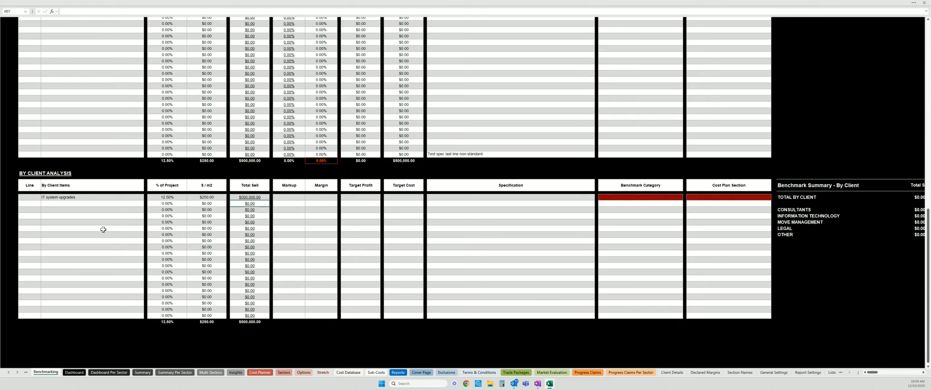
drag(291, 197, 407, 196)
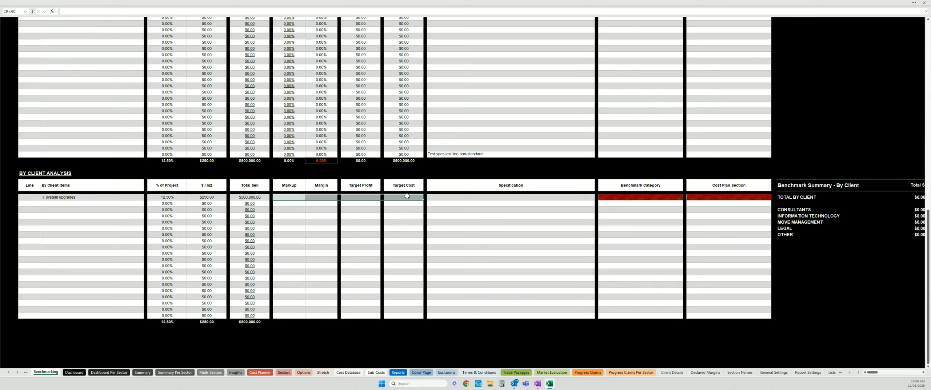
click(265, 199)
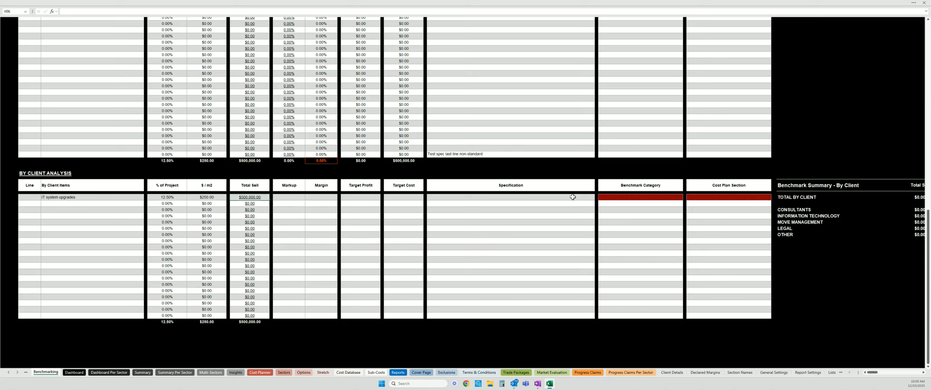
Step: Assign the Information Technology benchmark category and the By Client cost plan section to the IT system upgrades item
click(640, 199)
click(686, 198)
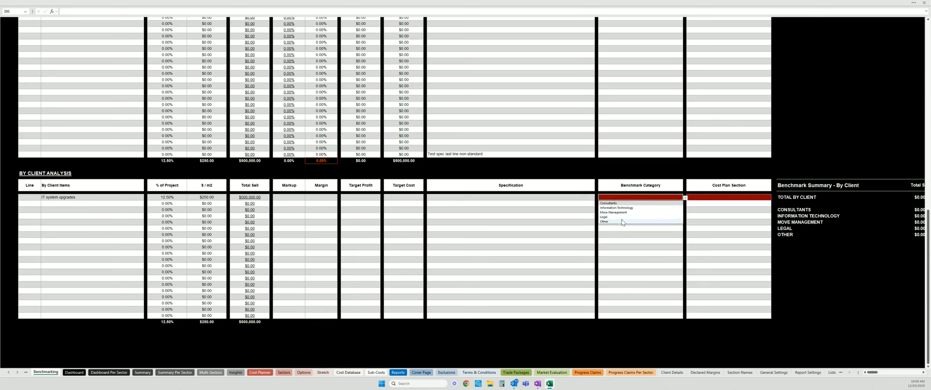
click(614, 208)
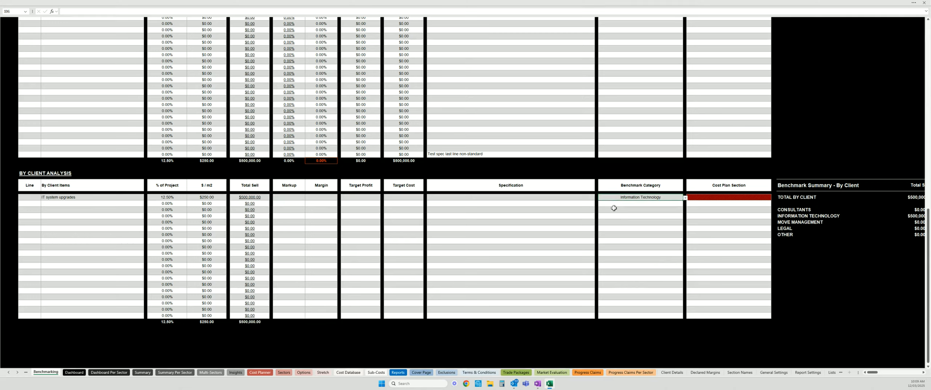
click(729, 198)
click(774, 199)
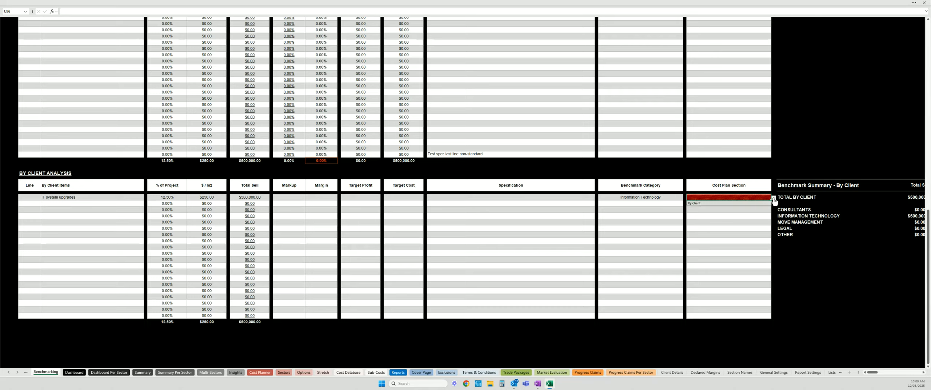
click(701, 204)
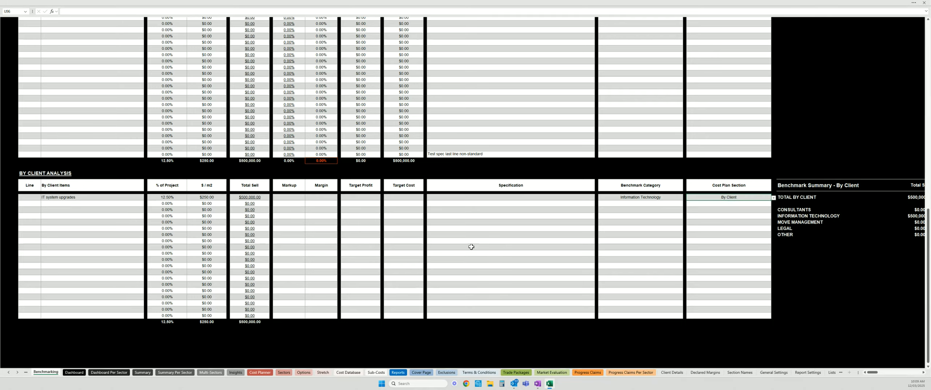
Step: Set the Workstations line's Margin to 10% in the Standard Analysis
scroll(355, 274, up, 20)
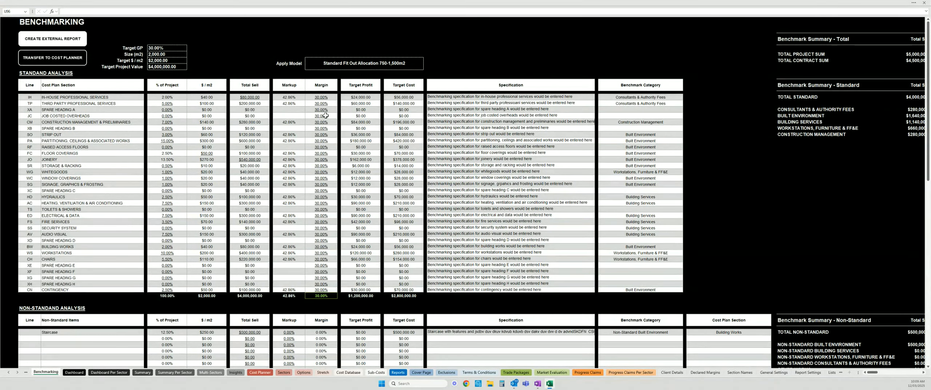
drag(322, 97, 324, 293)
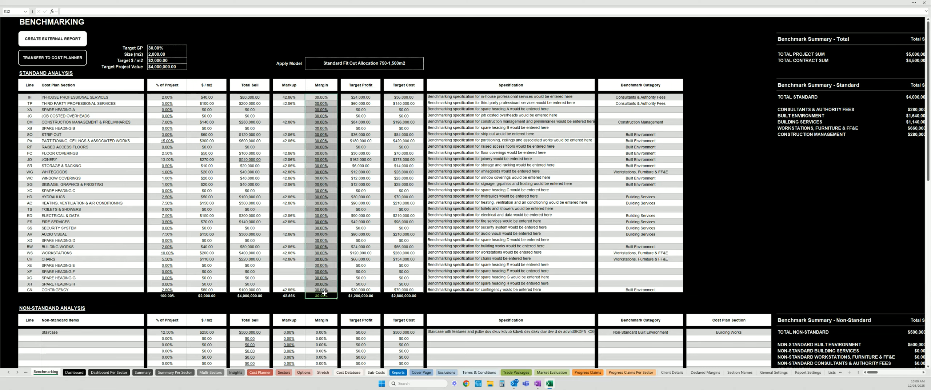
click(166, 49)
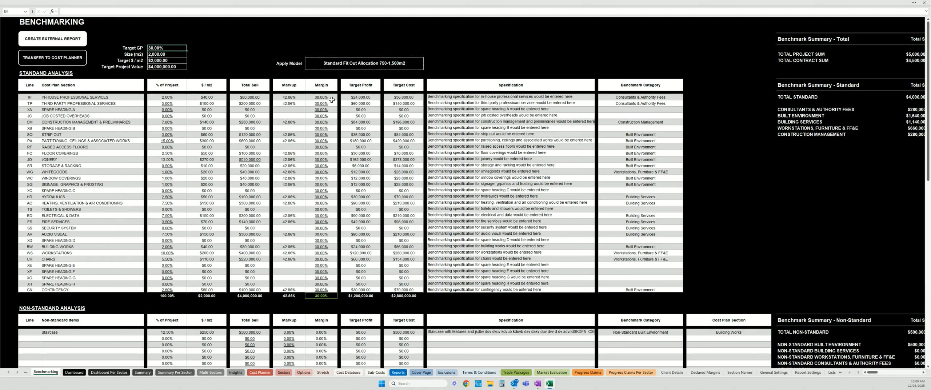
drag(331, 97, 329, 265)
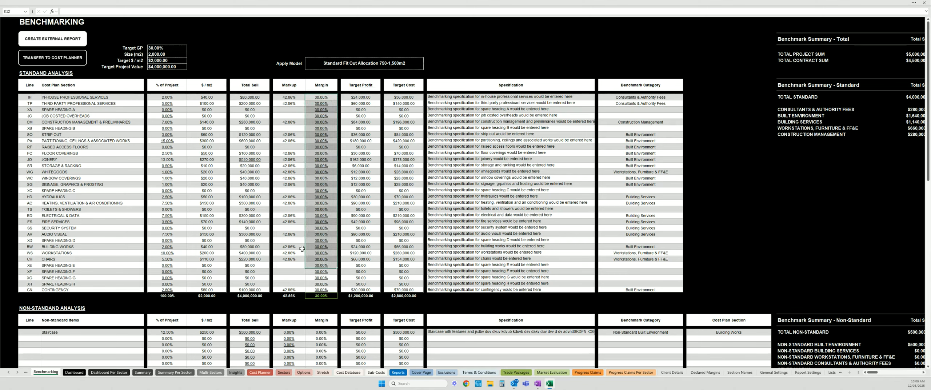
click(104, 253)
click(324, 253)
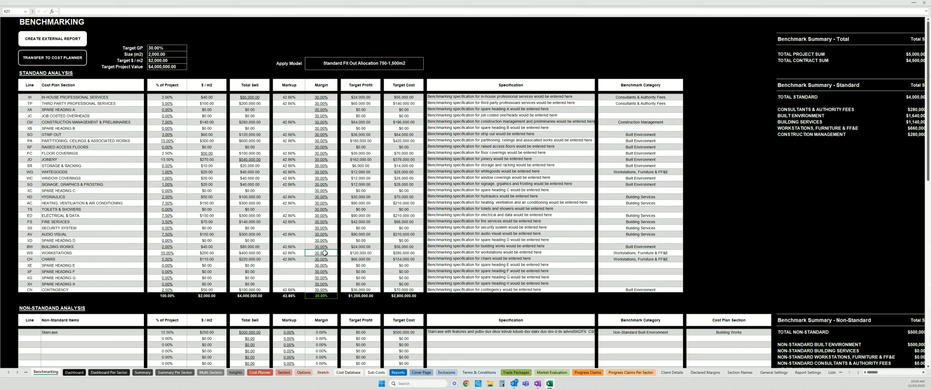
text(10)
key(Return)
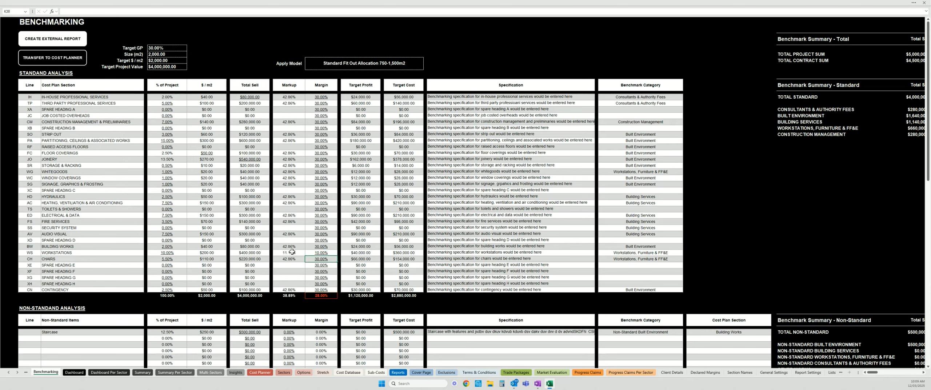
Step: Set the Chairs line's Markup to 10% and check its Margin, Target Profit and Target Cost
click(292, 253)
click(296, 259)
text(10%)
click(332, 259)
click(358, 259)
click(398, 259)
Step: Set the Audio Visual line's Target Profit to $100,000 and check its Markup and Target Cost
click(110, 236)
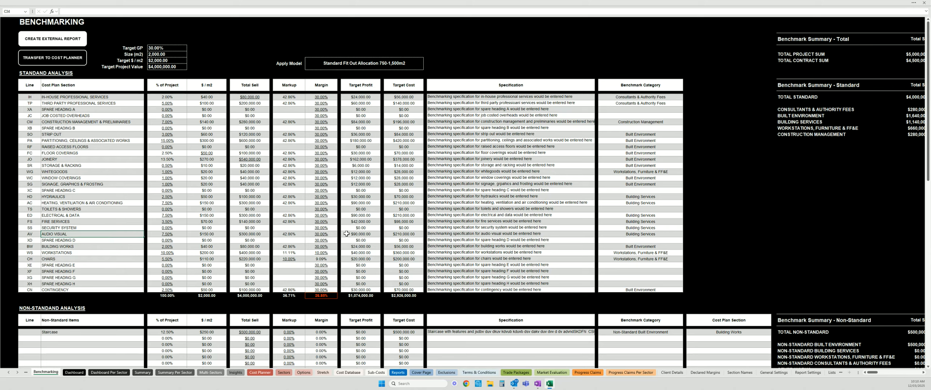
click(251, 234)
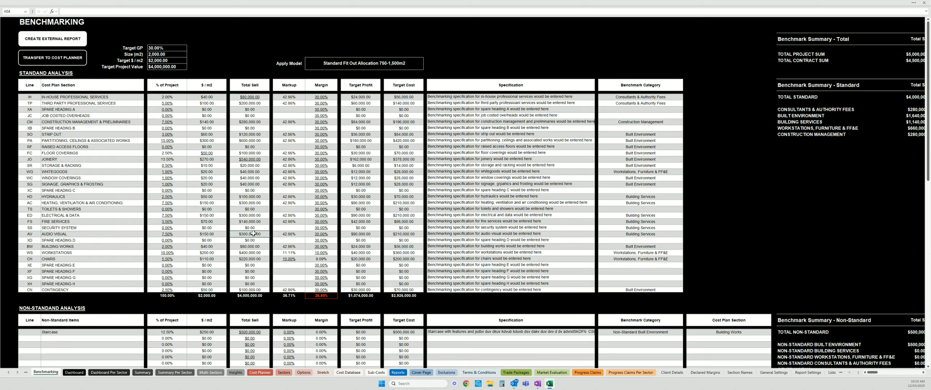
click(365, 235)
text(100,00)
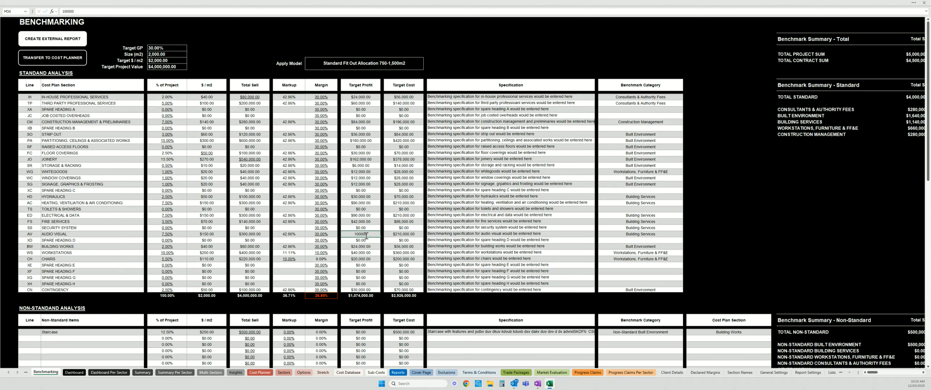
text(0)
key(Return)
click(294, 234)
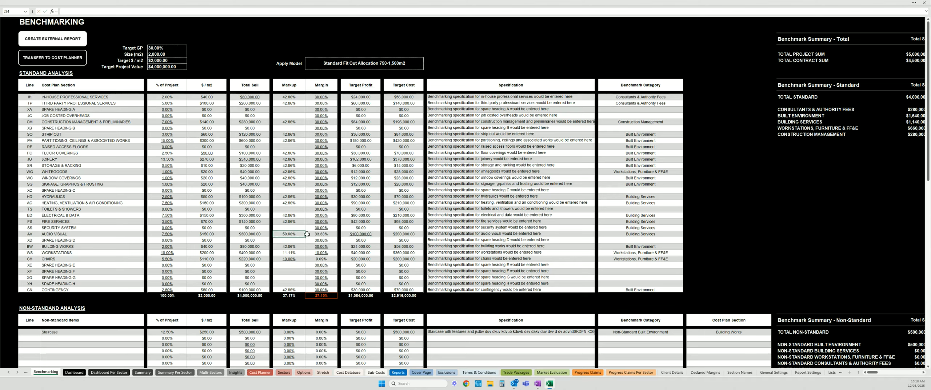
click(412, 235)
Step: Set the Fire Services line's Target Cost to $90,000 and check its Target Profit
click(91, 221)
click(252, 224)
click(414, 221)
text(9)
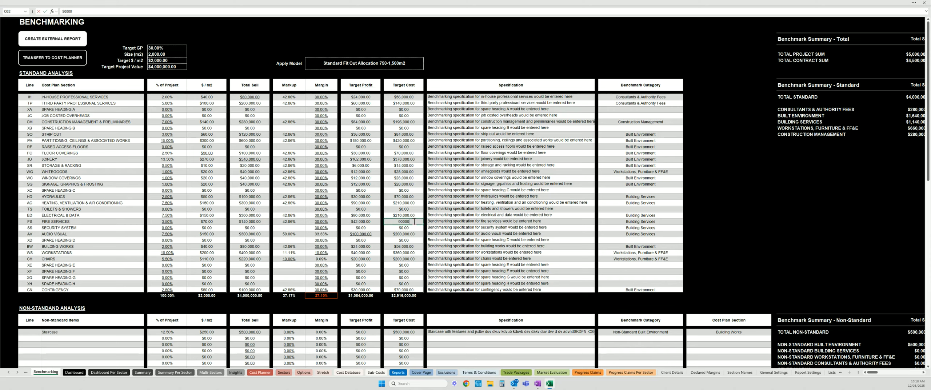
key(Return)
click(351, 223)
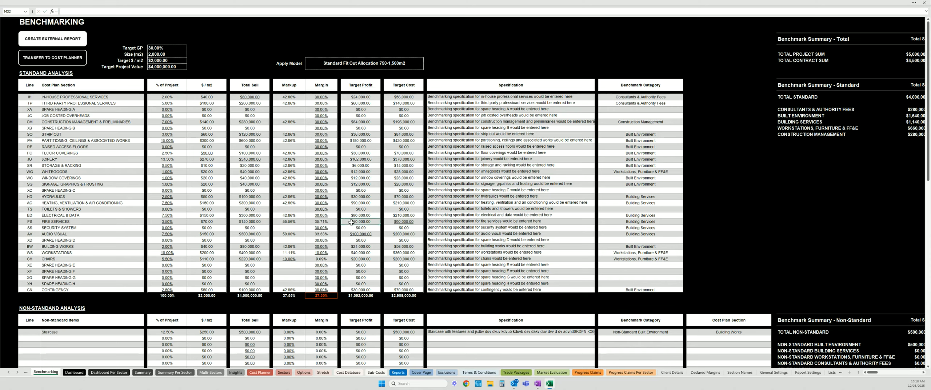
Step: Examine the Markup, Margin and Target Profit columns of the upper Standard Analysis lines
drag(289, 103, 288, 160)
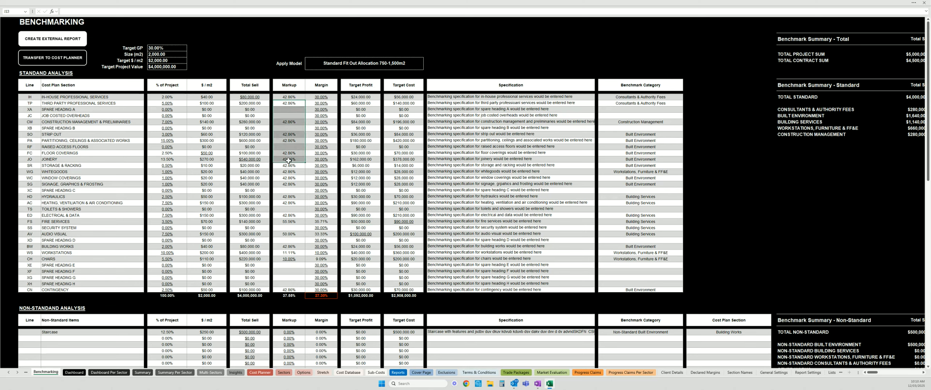
drag(330, 103, 325, 160)
drag(362, 103, 363, 160)
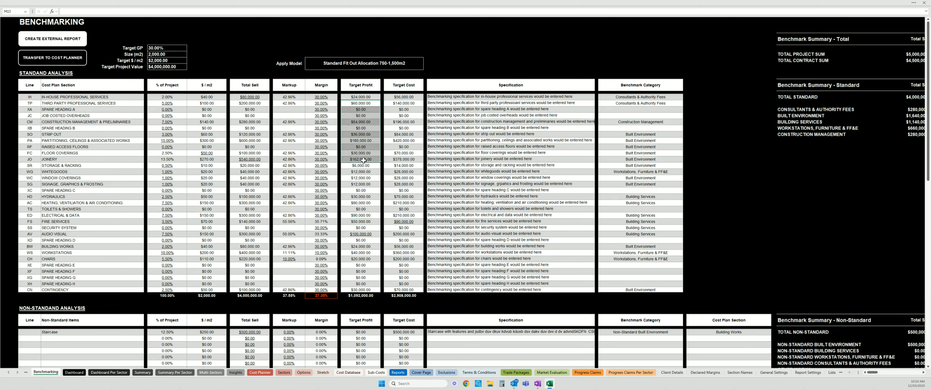
Step: Set the Markup of the Staircase line in the Non-Standard Analysis to 25%
drag(408, 103, 413, 146)
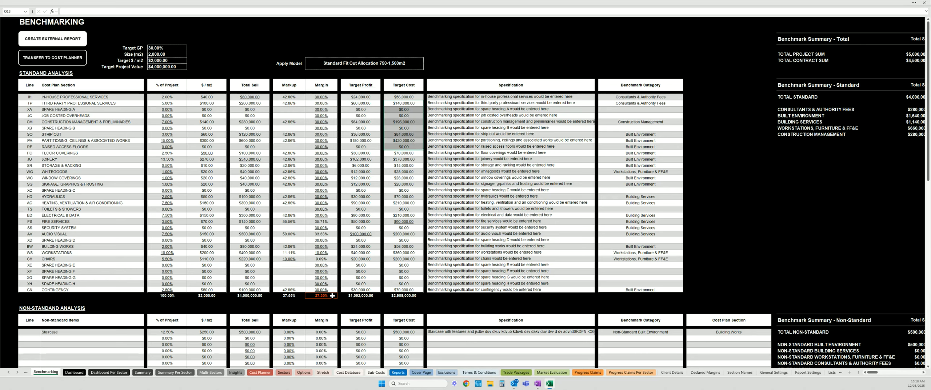
click(365, 200)
scroll(364, 199, down, 4)
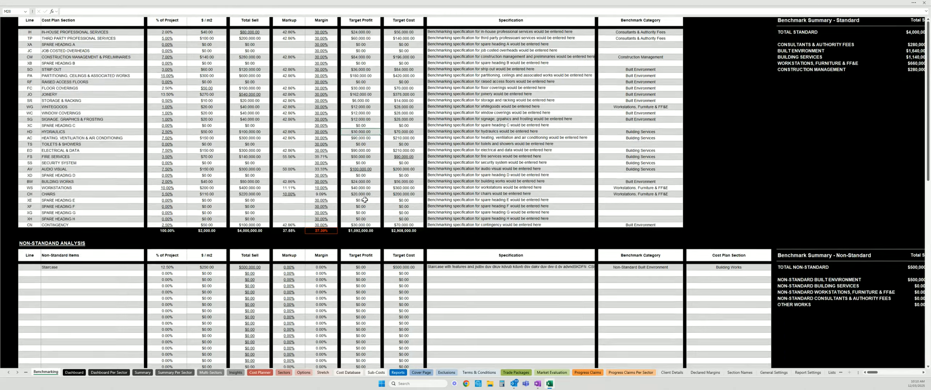
scroll(365, 199, down, 2)
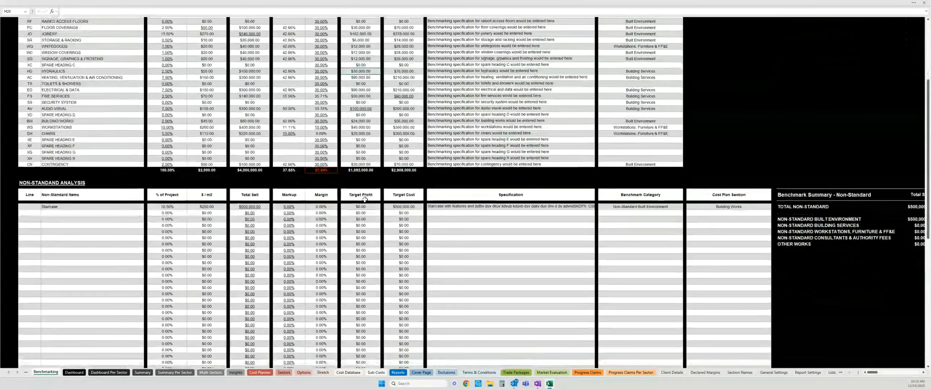
click(300, 207)
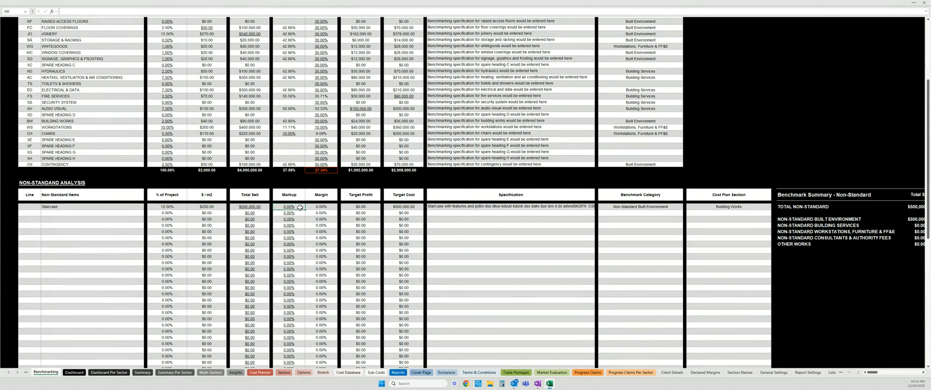
text(25)
key(Return)
Step: Examine the Total Sell, Target Cost and GP figures in the Total, Standard and Non-Standard benchmark summaries
scroll(363, 232, up, 7)
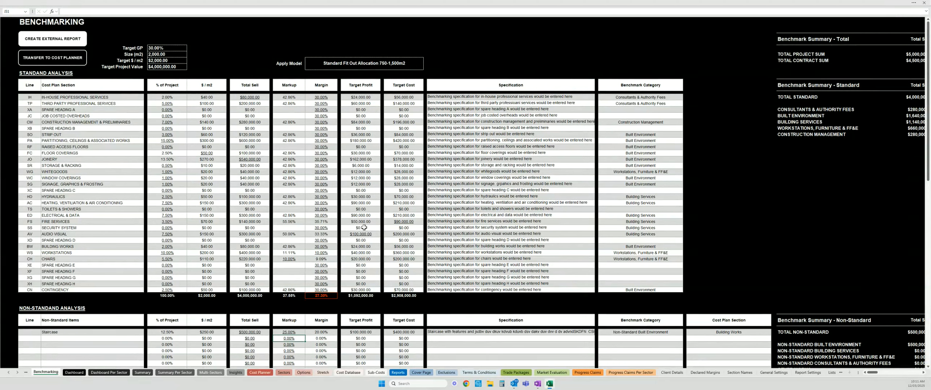
scroll(364, 227, right, 10)
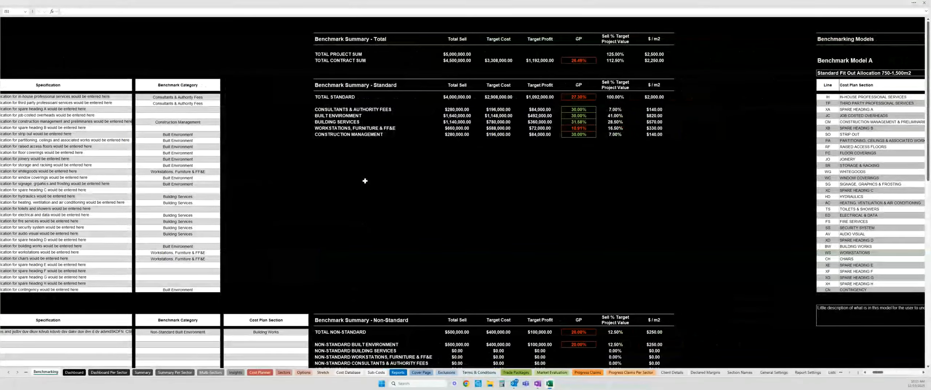
click(462, 56)
click(455, 60)
scroll(473, 186, down, 2)
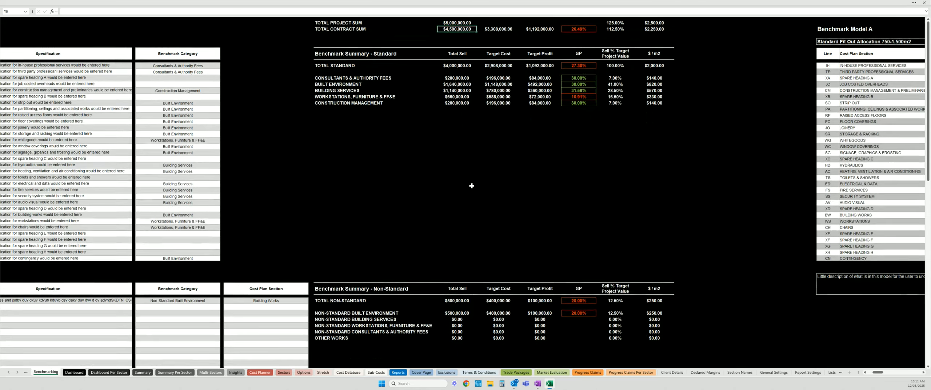
click(457, 66)
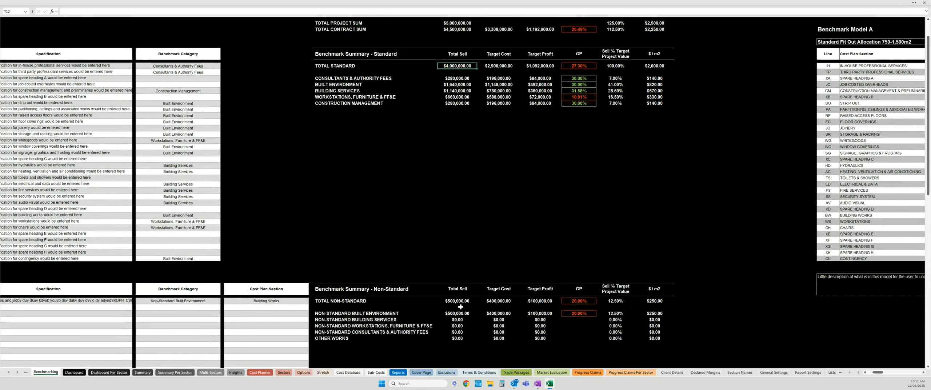
click(461, 300)
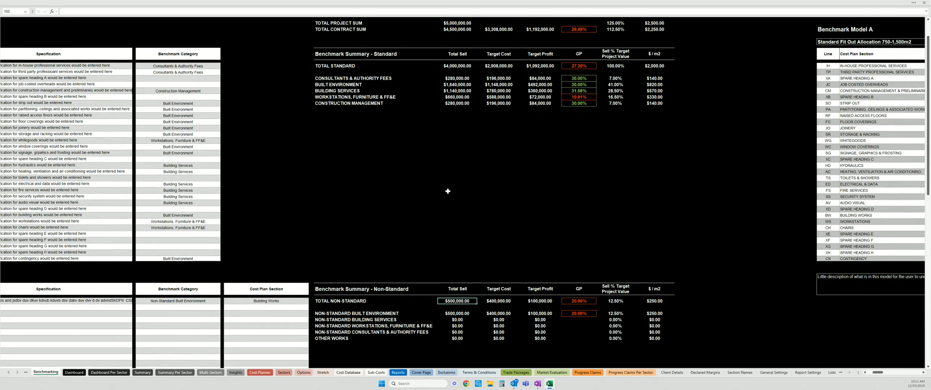
scroll(447, 131, up, 2)
click(493, 61)
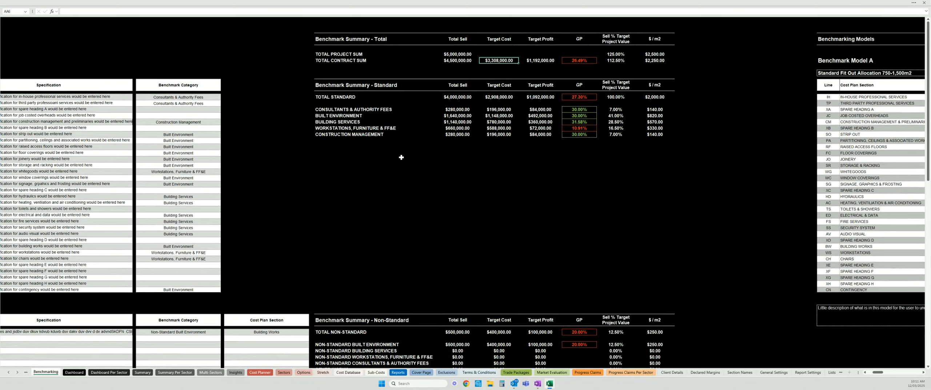
click(581, 61)
drag(583, 110, 580, 123)
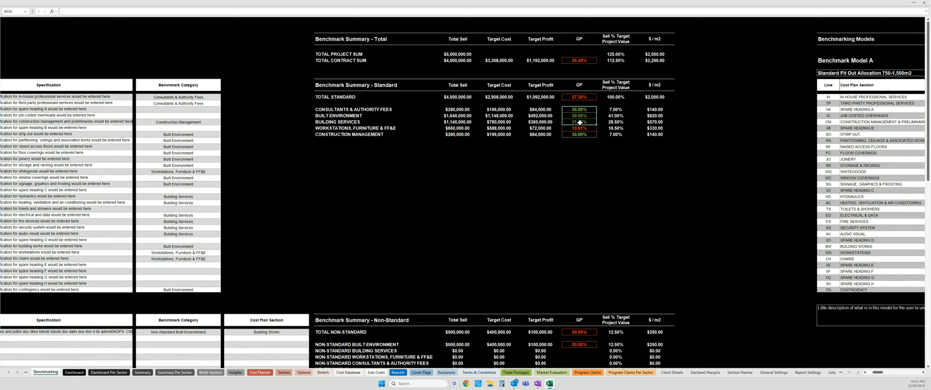
click(578, 129)
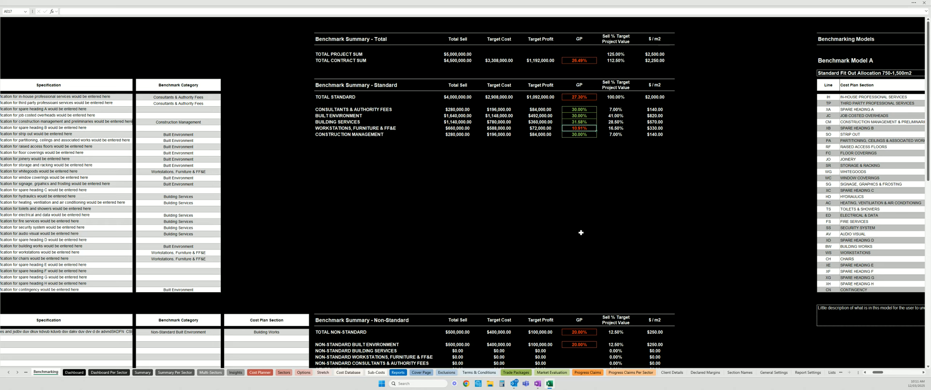
click(574, 61)
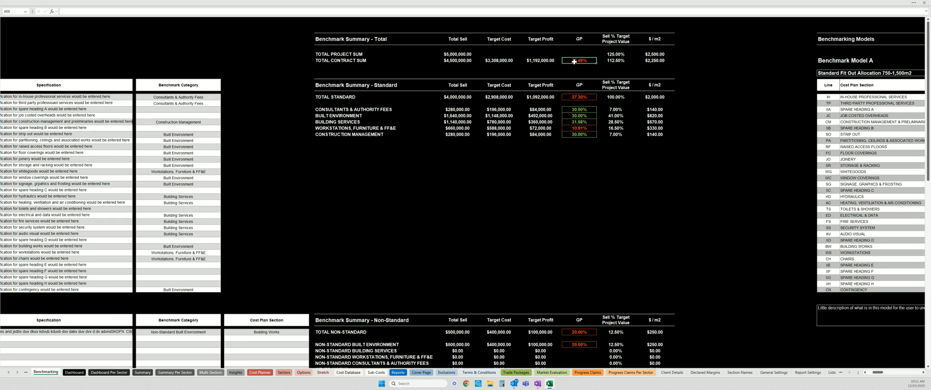
Step: Set the Staircase line's Markup to 40% and check the GP in the benchmark summaries
scroll(248, 218, left, 10)
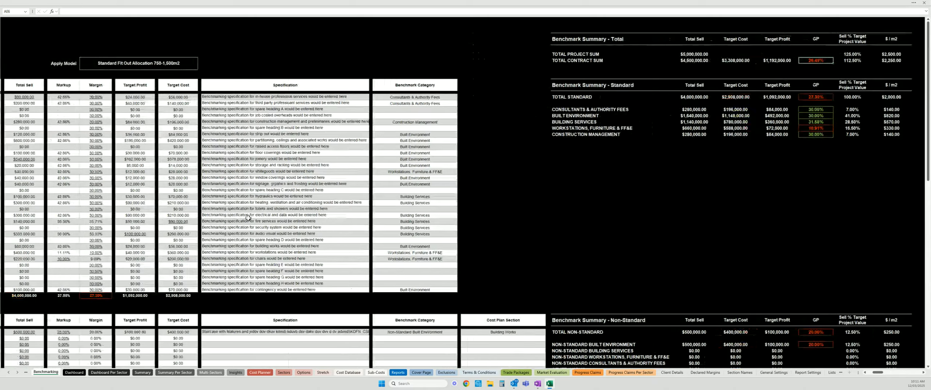
scroll(248, 217, down, 7)
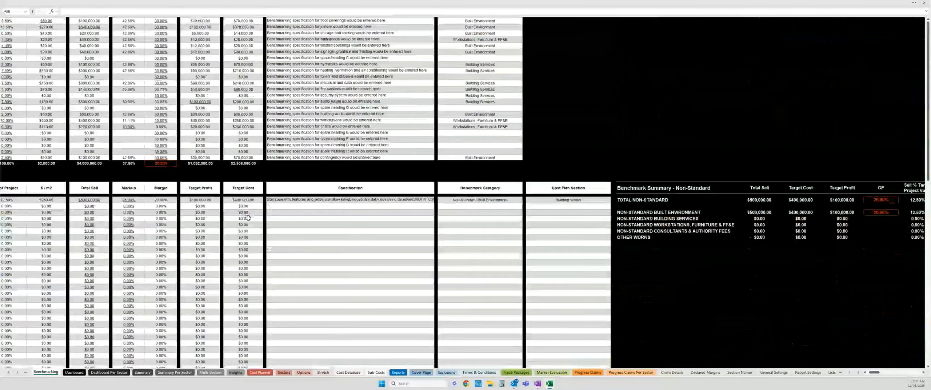
click(134, 200)
text(40%)
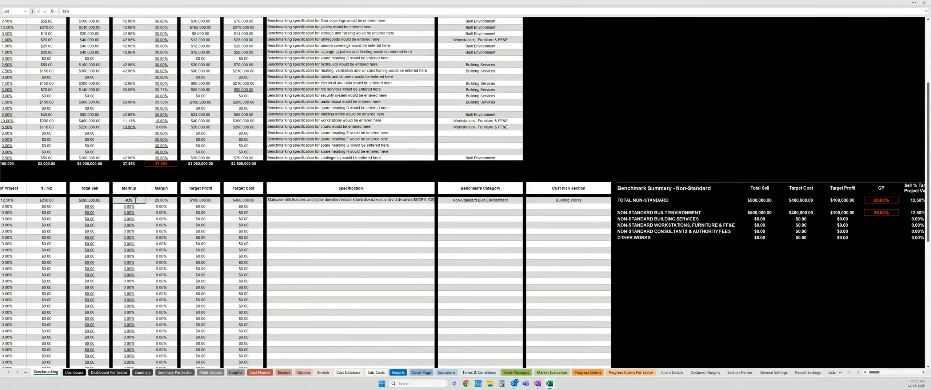
key(Return)
scroll(235, 229, down, 3)
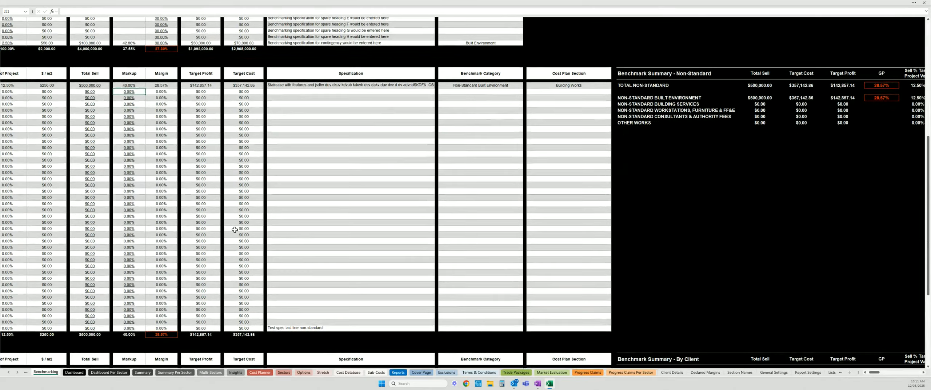
scroll(234, 229, up, 5)
scroll(234, 229, up, 4)
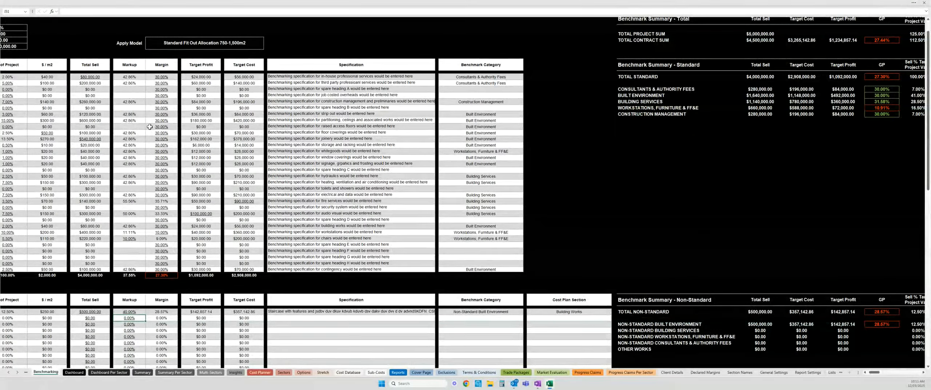
Step: Set the Electrical & Data line's Margin to 40% and check the total contract GP
scroll(139, 114, left, 3)
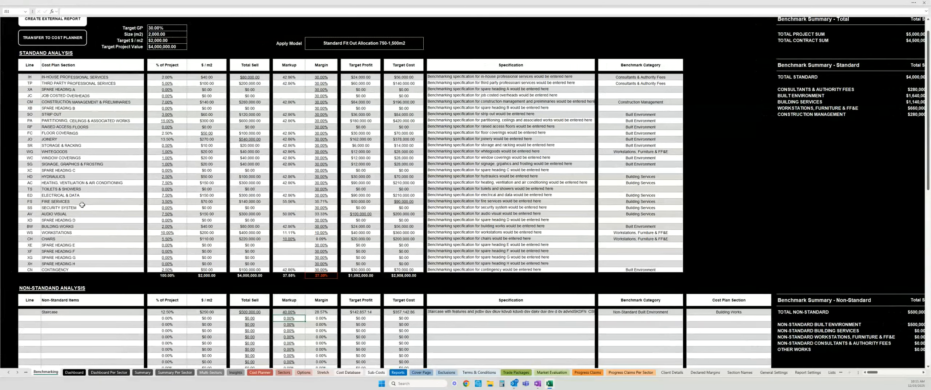
click(323, 195)
text(40)
key(Return)
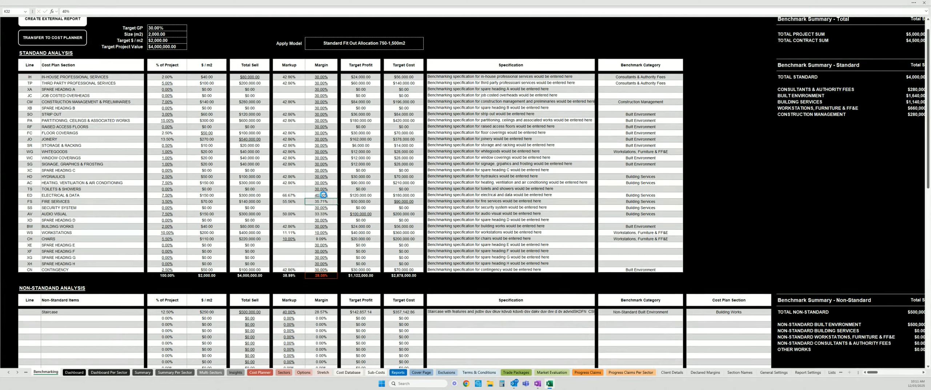
scroll(323, 195, right, 3)
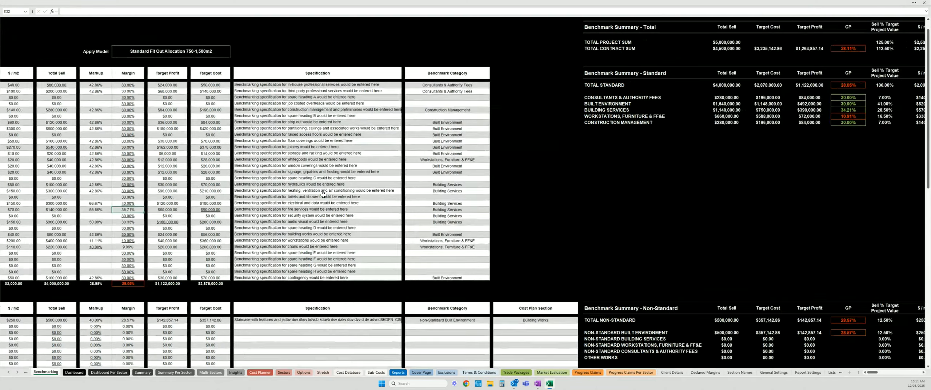
Step: Set the Joinery line's Margin to 45% and check the Total Contract Sum's GP
scroll(321, 198, left, 1)
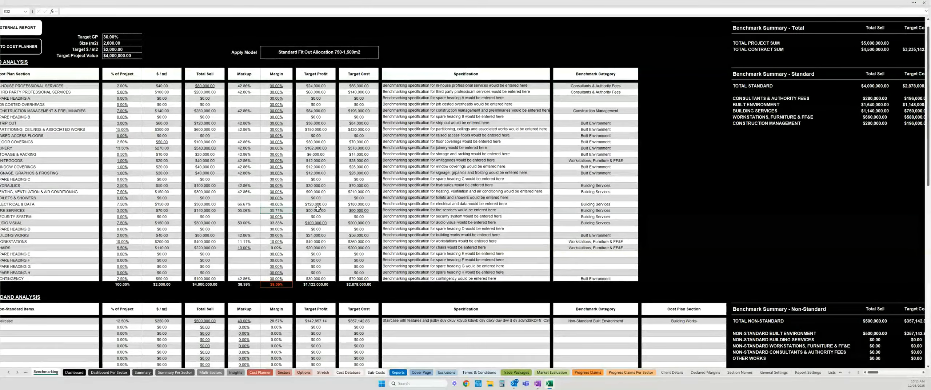
click(266, 148)
scroll(267, 148, left, 1)
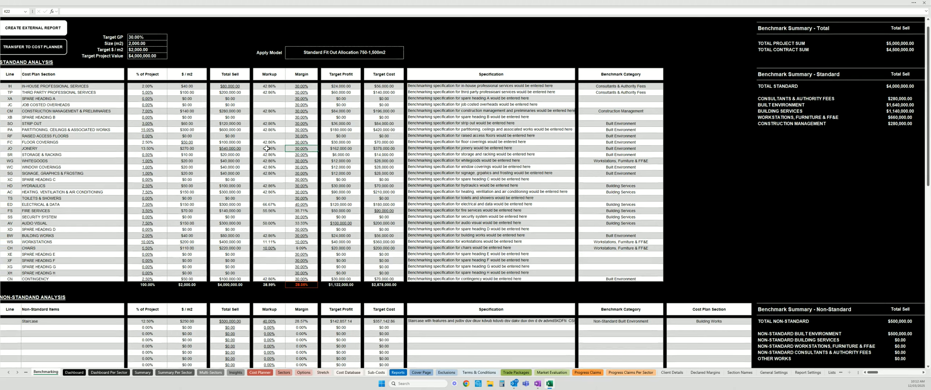
text(45)
key(Return)
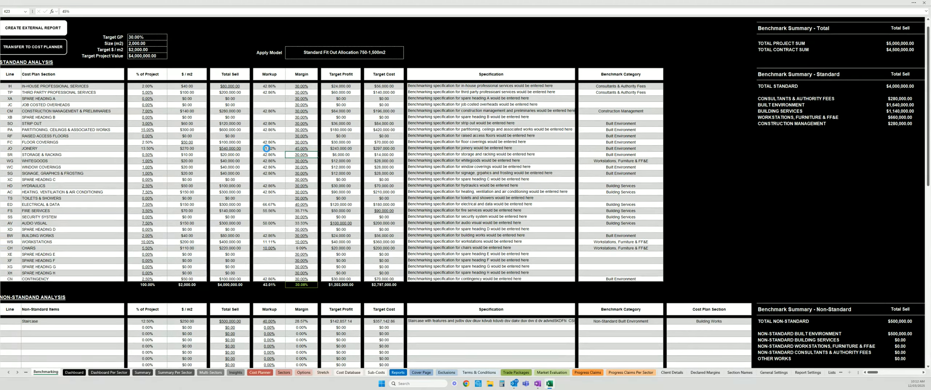
scroll(338, 224, down, 8)
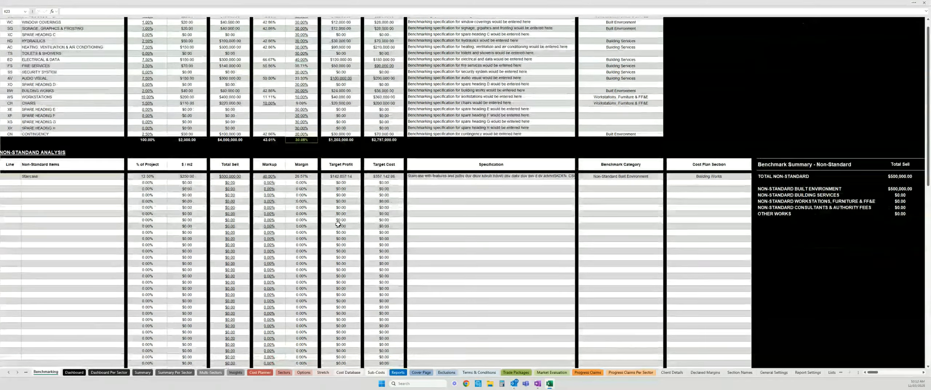
scroll(338, 224, up, 8)
scroll(338, 224, right, 10)
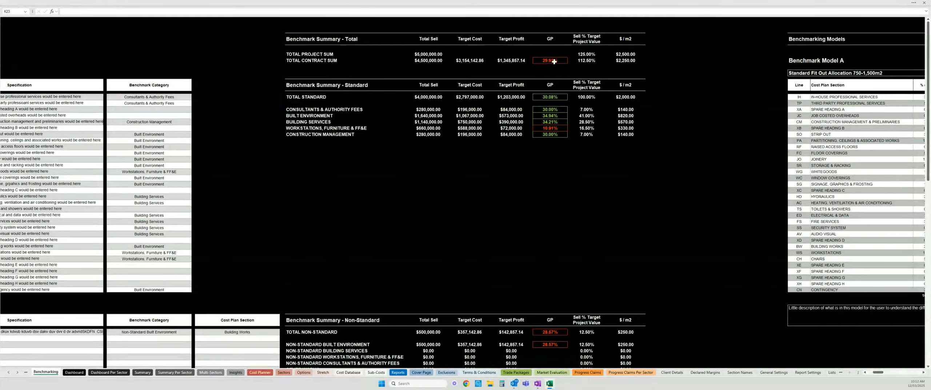
click(551, 65)
Step: Set the Construction Management & Preliminaries line's Markup to 50% and check the Total Contract Sum's GP
scroll(423, 232, left, 9)
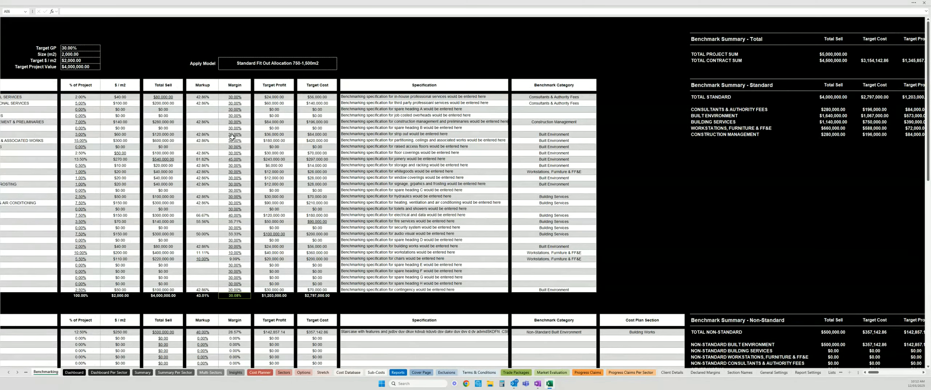
scroll(83, 145, left, 2)
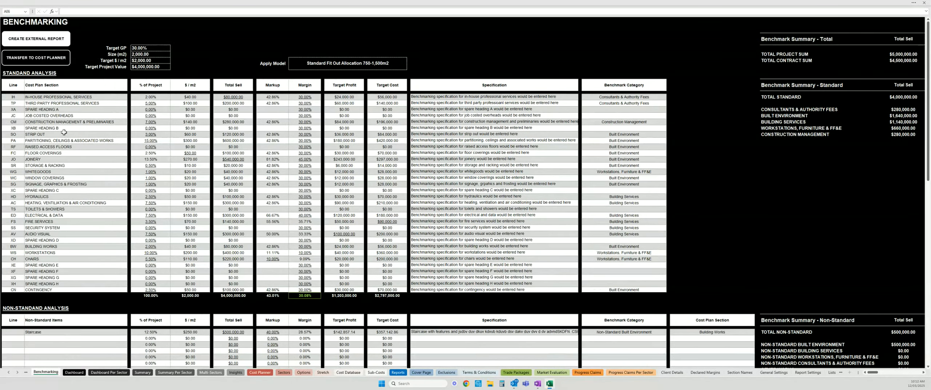
click(275, 122)
text(50%)
key(Return)
scroll(454, 181, right, 5)
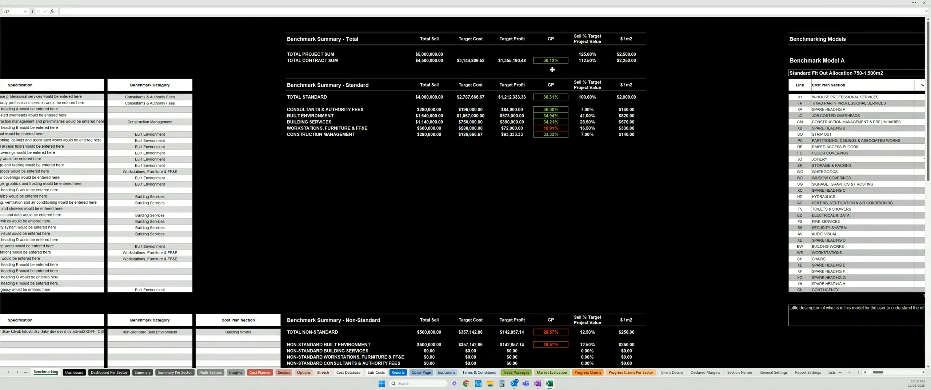
click(553, 60)
Step: Review the Non-Standard summary and the Standard Analysis columns for % of Project, $ / m2, Total Sell and Markup
scroll(373, 188, down, 2)
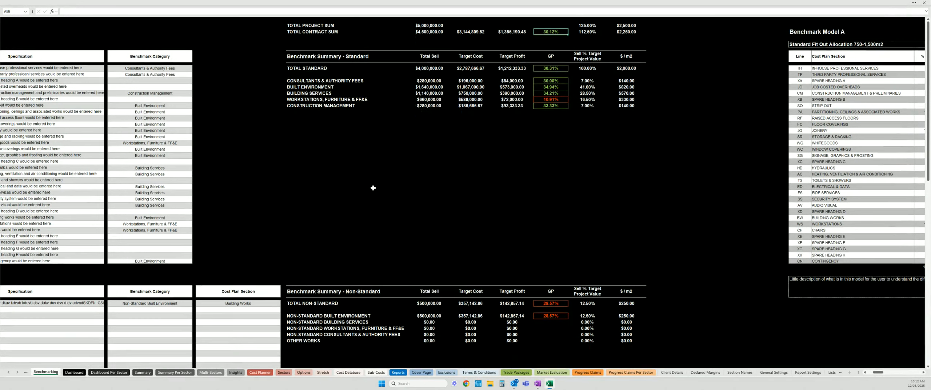
scroll(373, 187, down, 6)
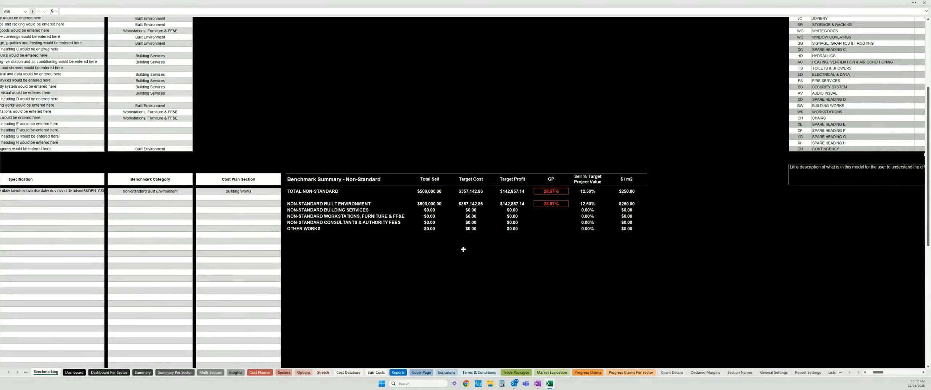
scroll(358, 243, up, 8)
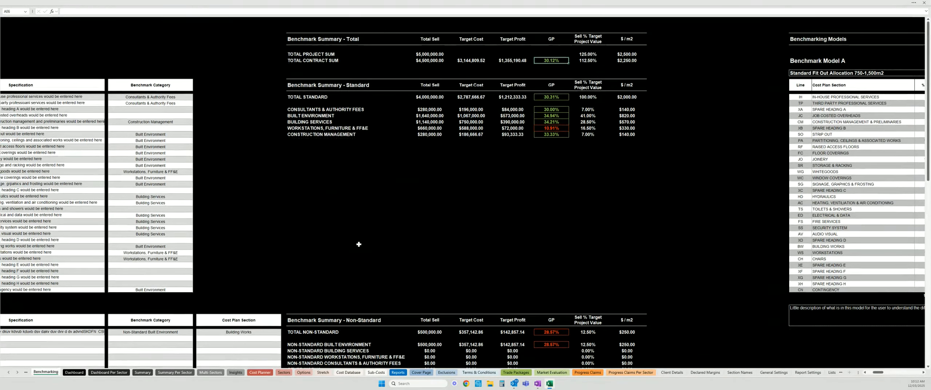
scroll(359, 244, left, 6)
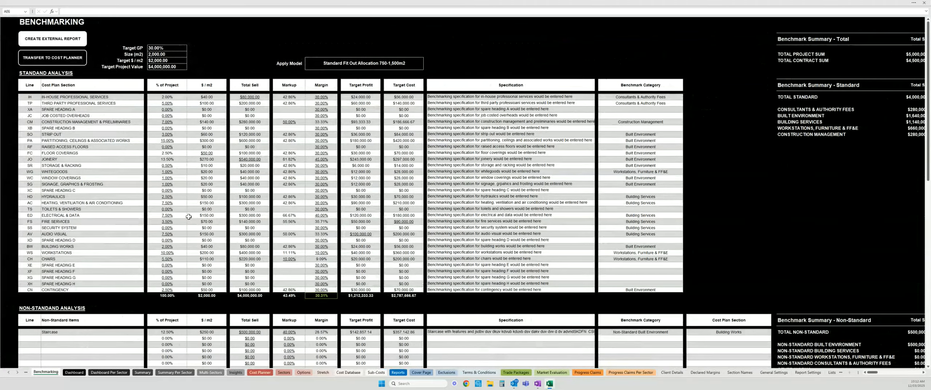
drag(175, 97, 247, 292)
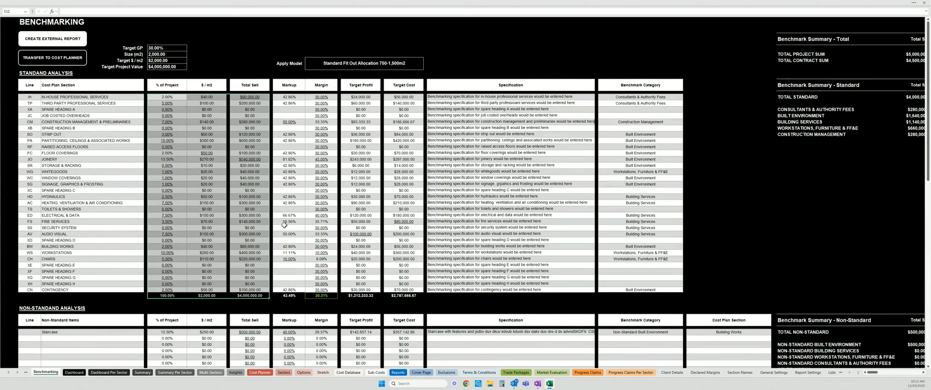
click(298, 98)
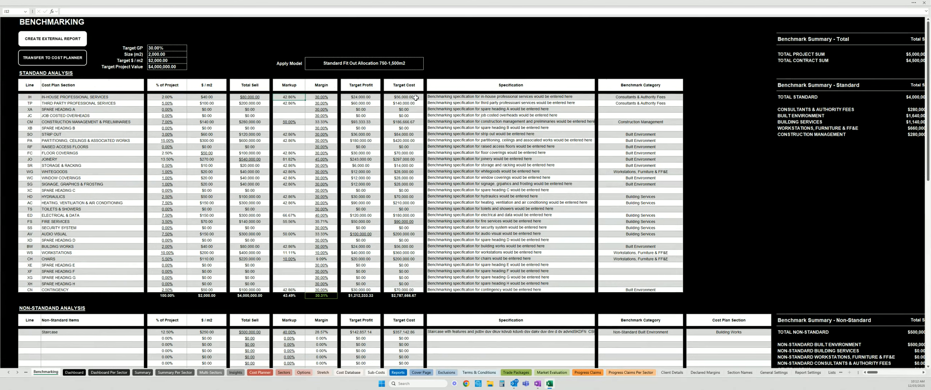
Step: Review the Target Cost and Total Sell columns across the Standard, Non-Standard and By Client Analysis sections
drag(415, 97, 419, 290)
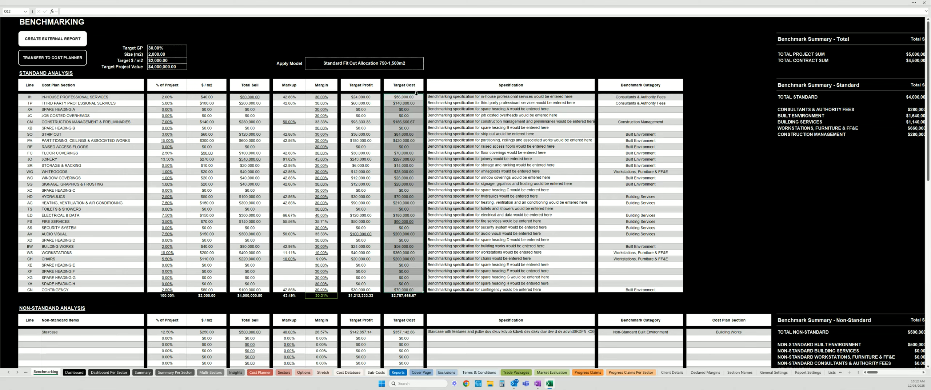
drag(418, 98, 415, 290)
click(265, 97)
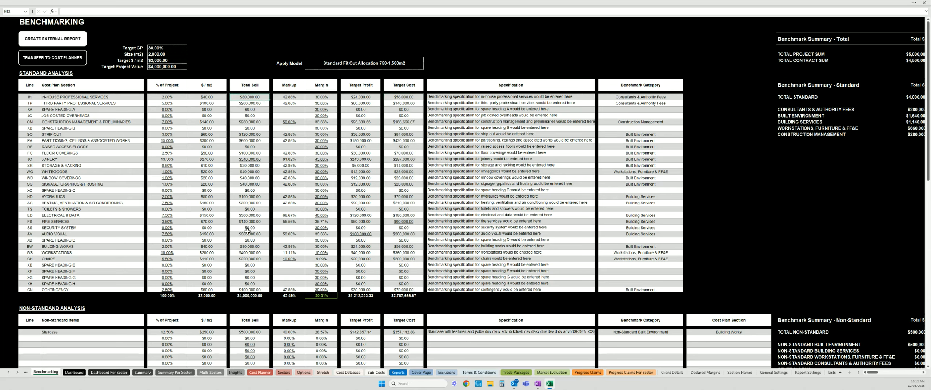
scroll(248, 231, down, 10)
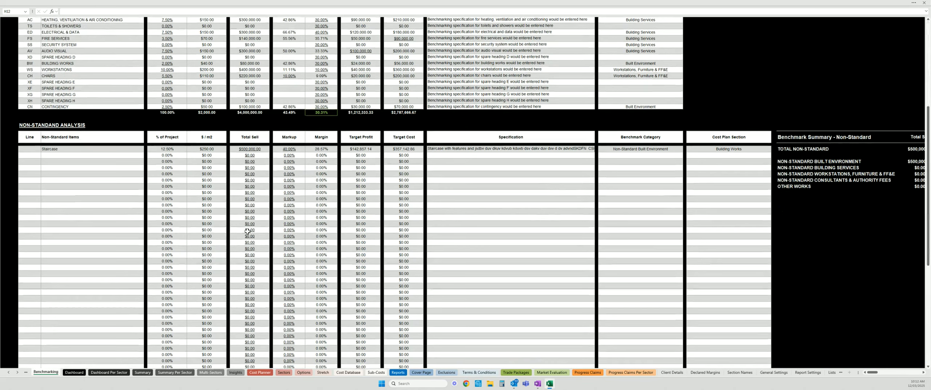
click(262, 148)
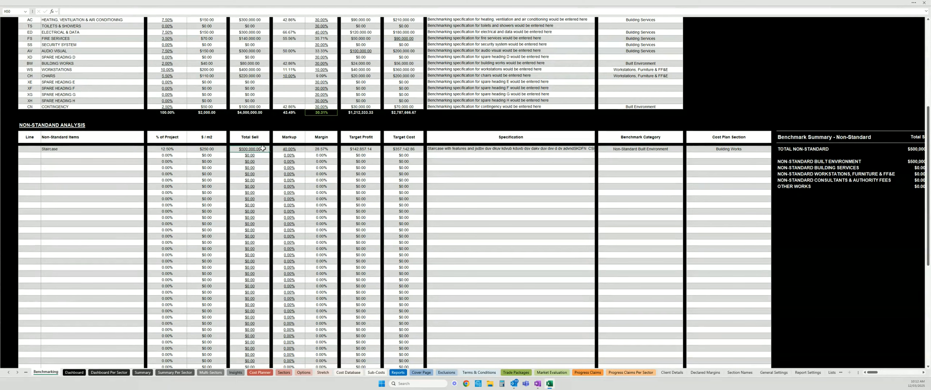
click(418, 148)
scroll(261, 278, down, 14)
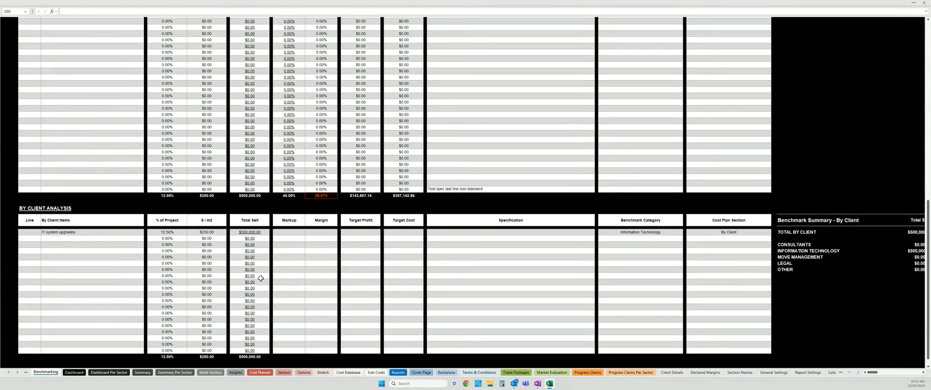
scroll(261, 277, up, 18)
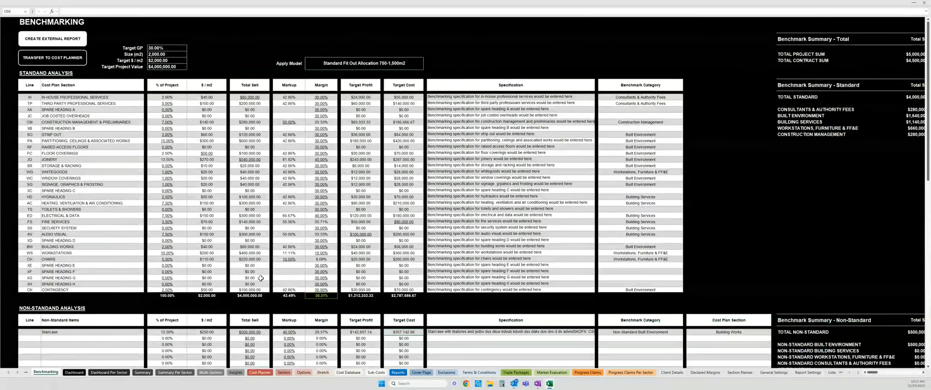
Step: Review the Total, Standard, Non-Standard and By Client benchmark summaries
scroll(261, 278, right, 10)
scroll(438, 210, down, 2)
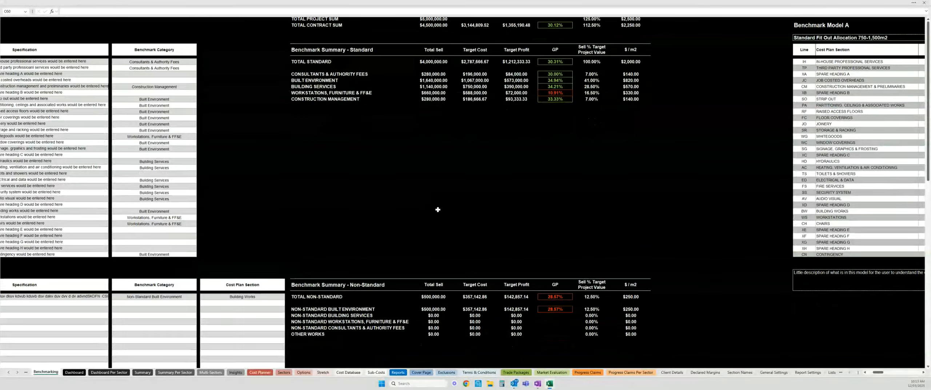
scroll(438, 209, down, 16)
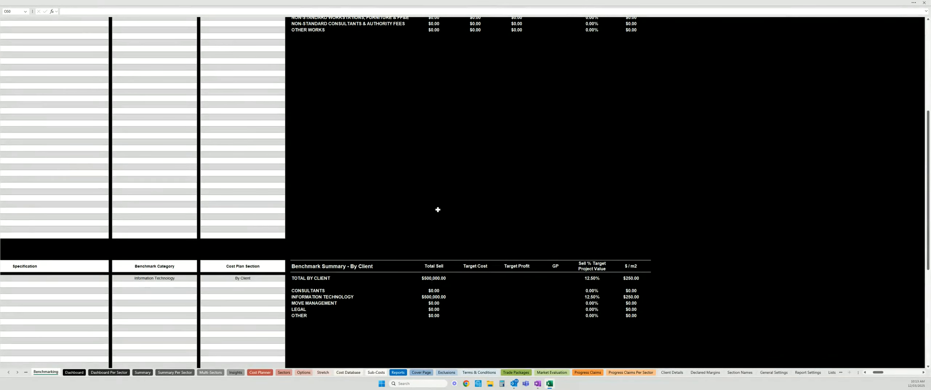
scroll(438, 209, up, 18)
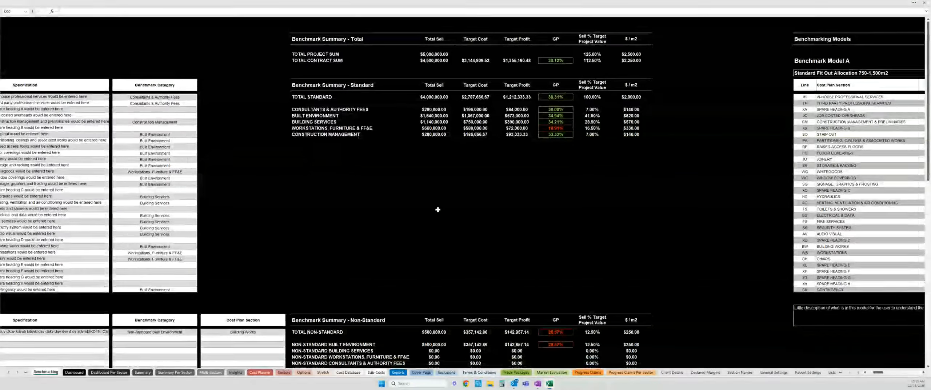
Step: Create the external benchmarking report from the Benchmarking sheet
scroll(438, 210, left, 10)
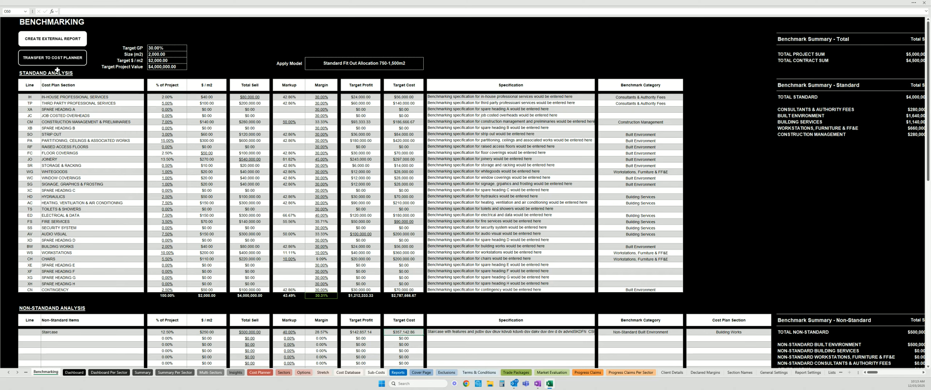
click(57, 39)
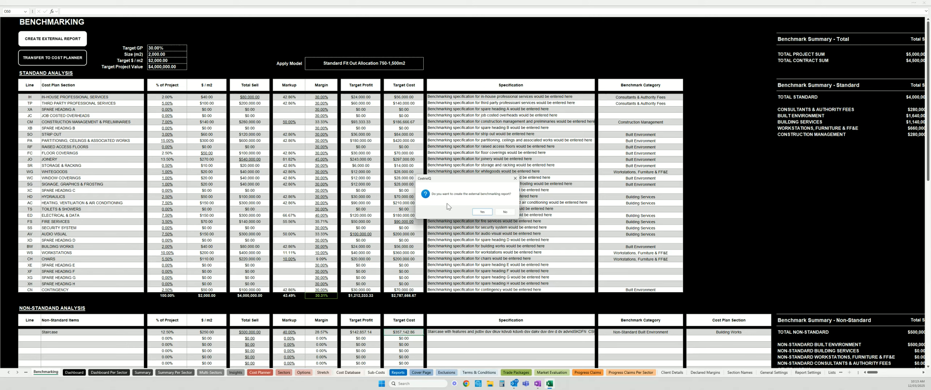
click(482, 211)
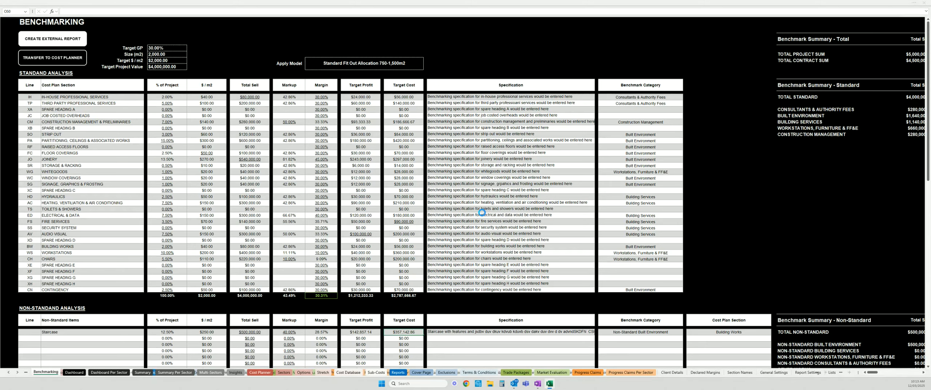
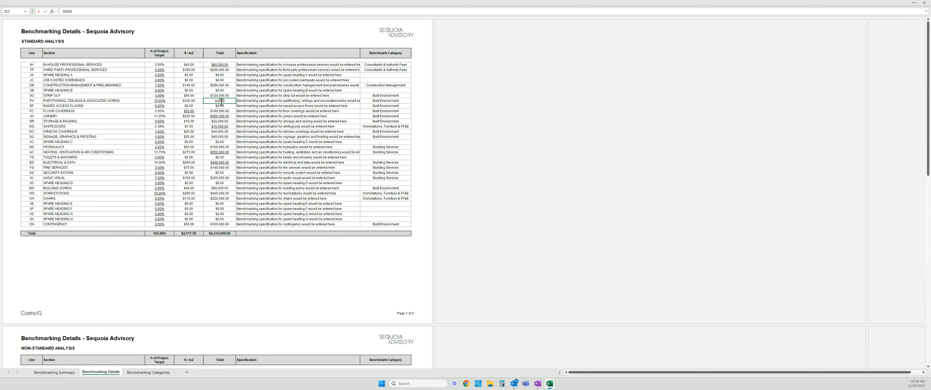
Step: Set the report's Total to $500,000 for Partitioning, Ceilings & Associated Works and $60,000 for Strip Out
key(Return)
click(221, 94)
text(60)
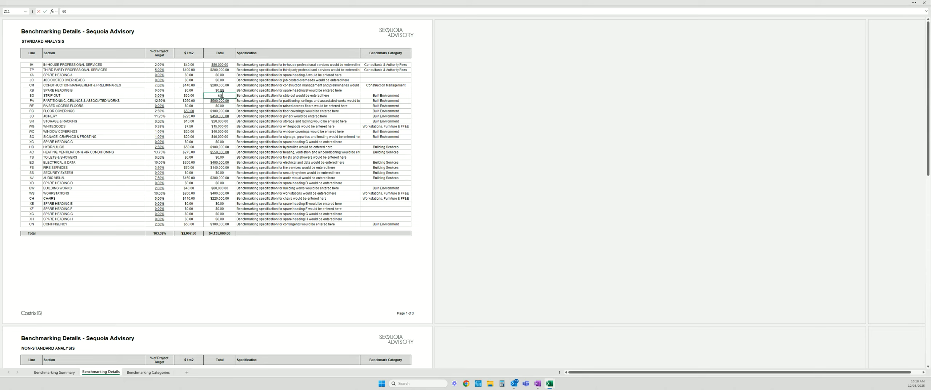
text(,000)
key(Return)
Step: Set the Construction Management & Preliminaries line's Total to $240,000 on the Benchmarking Details sheet
click(225, 84)
text(240,000)
key(Return)
Step: Review the Standard and Non-Standard totals on the Benchmarking Summary sheet and the line items on the Benchmarking Details sheet
click(57, 372)
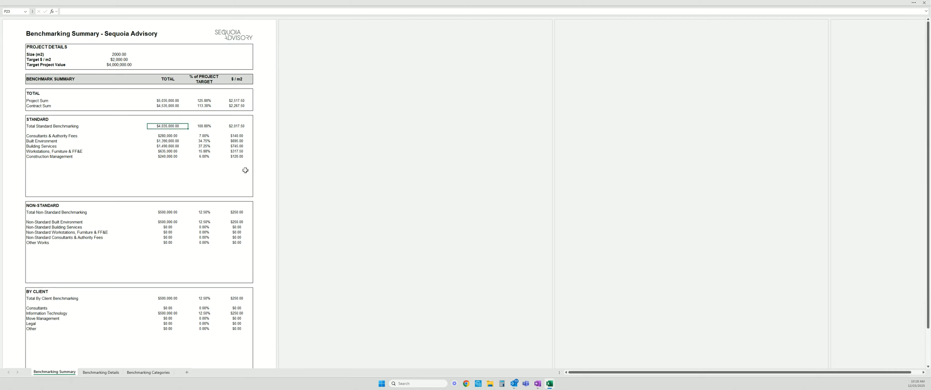
click(207, 126)
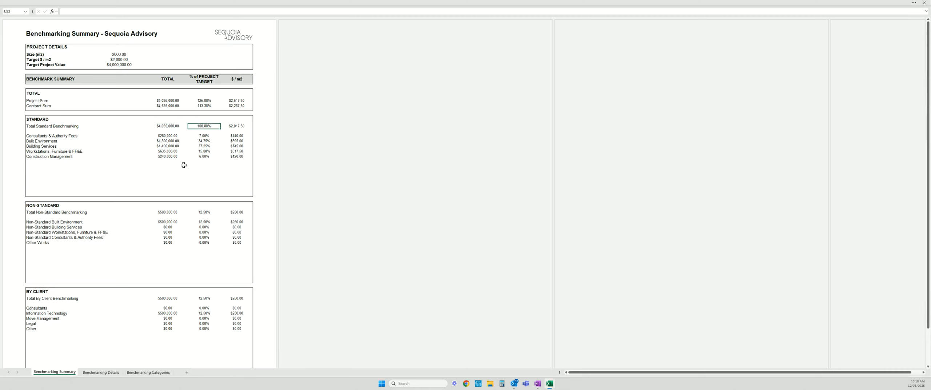
drag(35, 123, 204, 267)
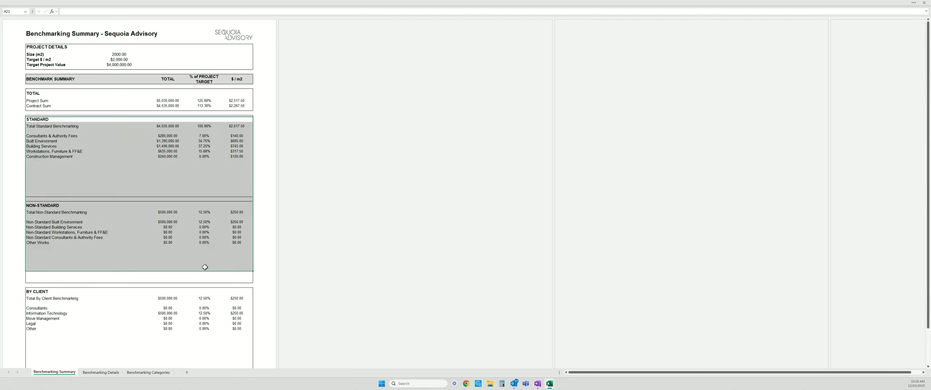
click(158, 155)
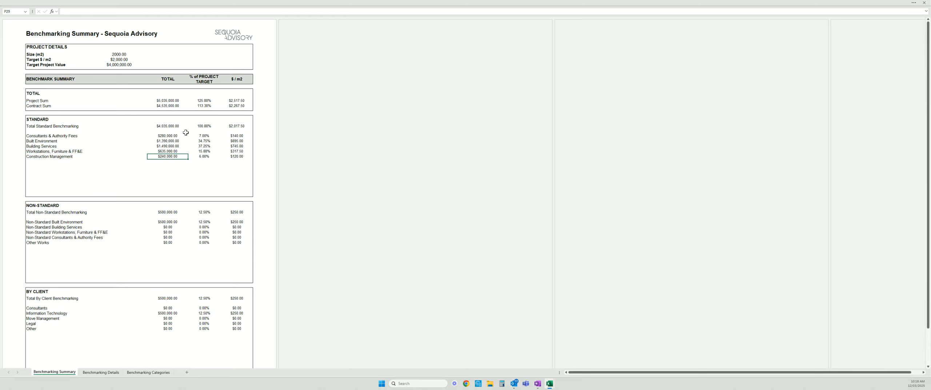
click(114, 374)
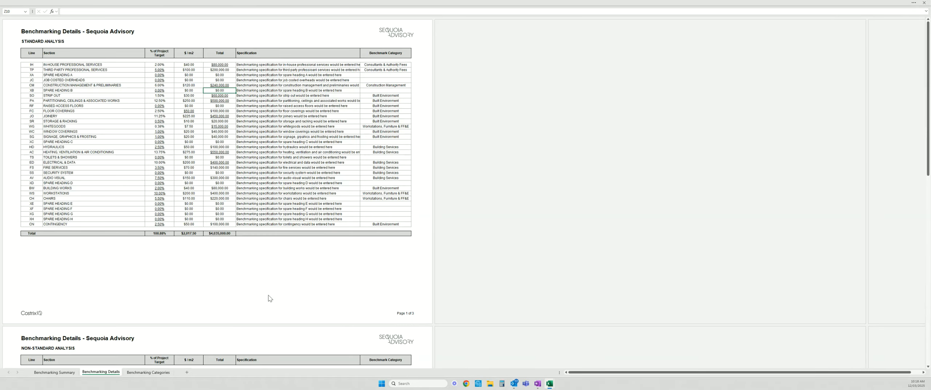
scroll(268, 297, down, 8)
scroll(269, 296, up, 9)
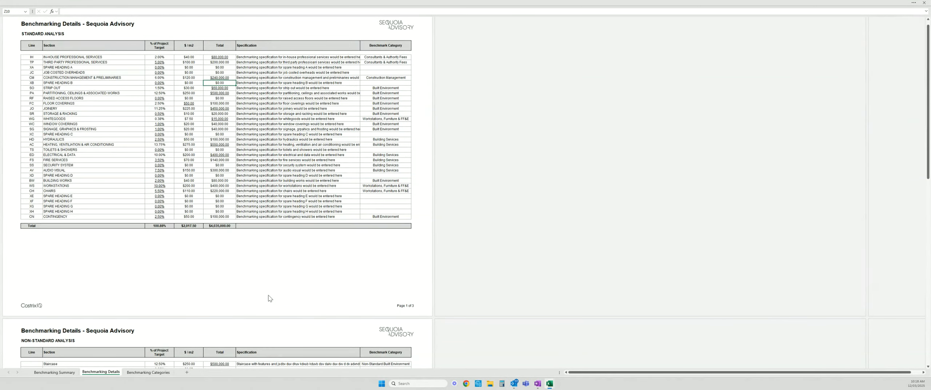
scroll(153, 280, up, 1)
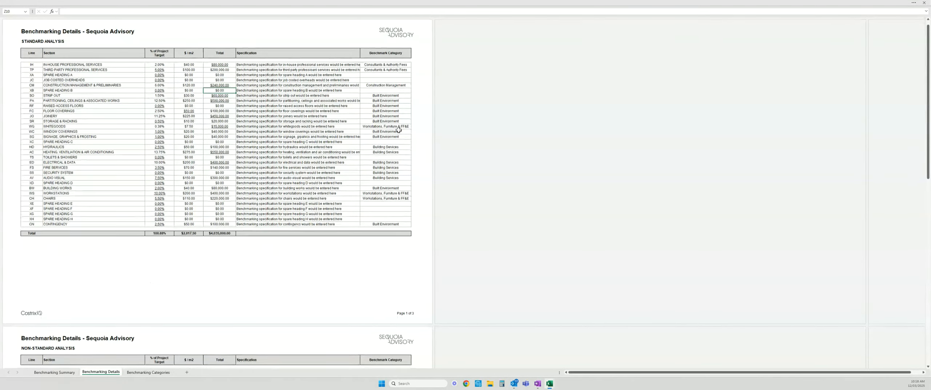
Step: Add "Custom Category" to the end of the Standard Categories list on the Benchmarking Categories sheet
drag(392, 85, 389, 154)
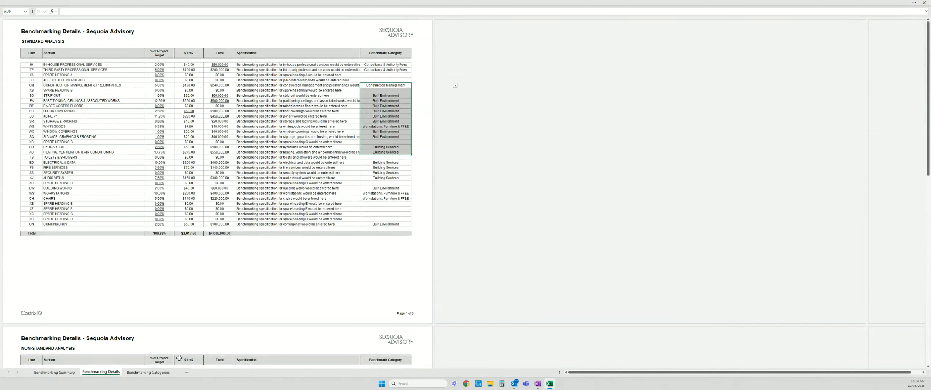
click(161, 372)
click(82, 83)
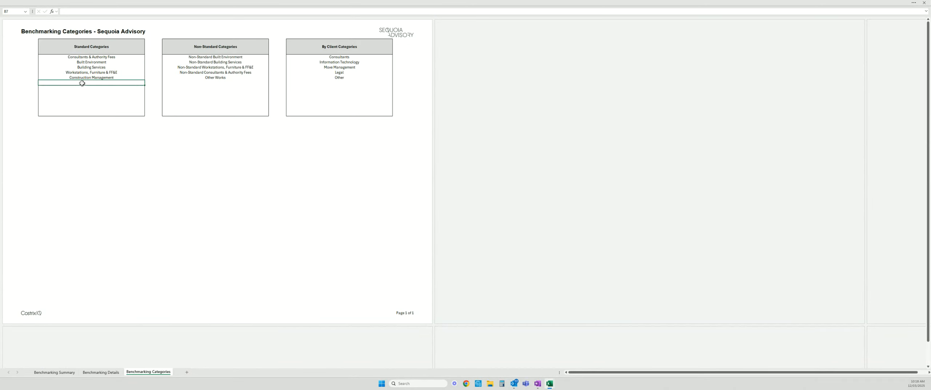
text(Custom Category)
key(Return)
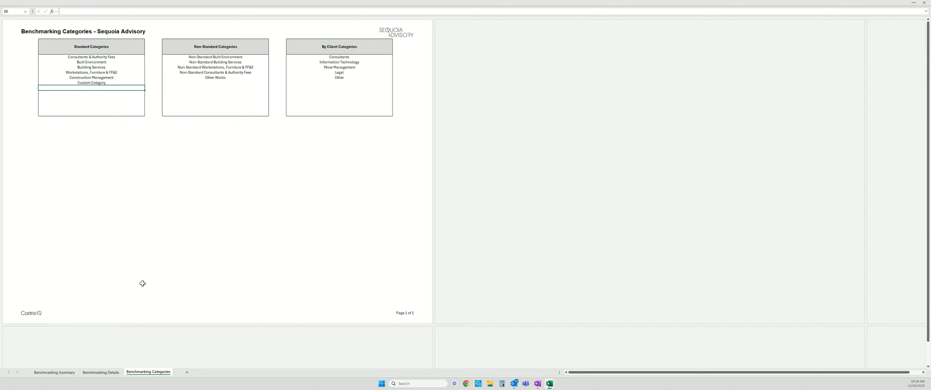
Step: Assign Custom Category as the Benchmark Category of the Construction Management & Preliminaries line in Benchmarking Details
click(110, 375)
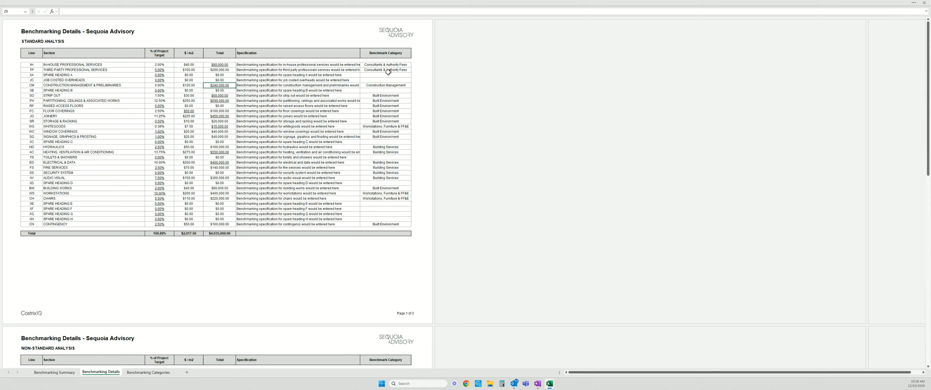
click(455, 85)
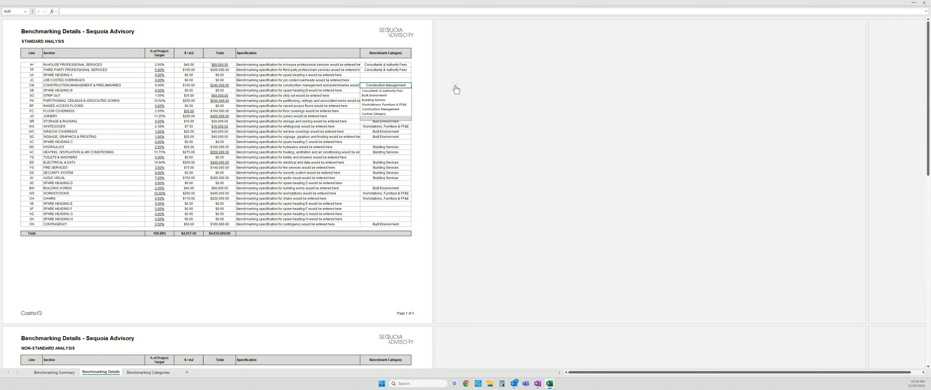
click(381, 114)
click(315, 105)
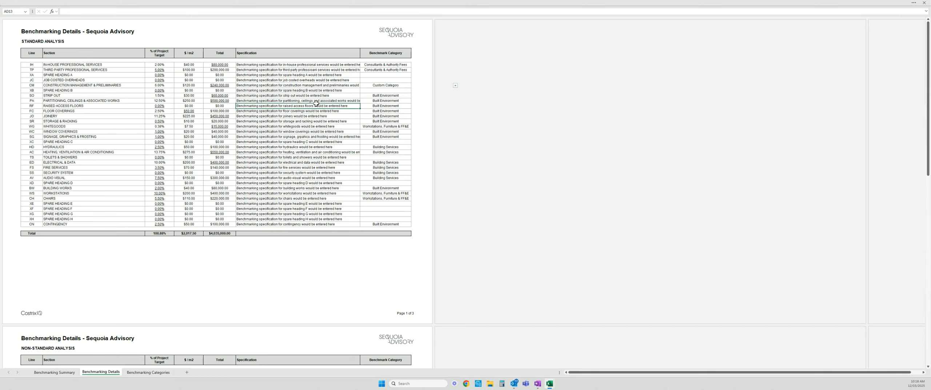
Step: Check the Custom Category row in the Standard section of the Benchmarking Summary
click(72, 372)
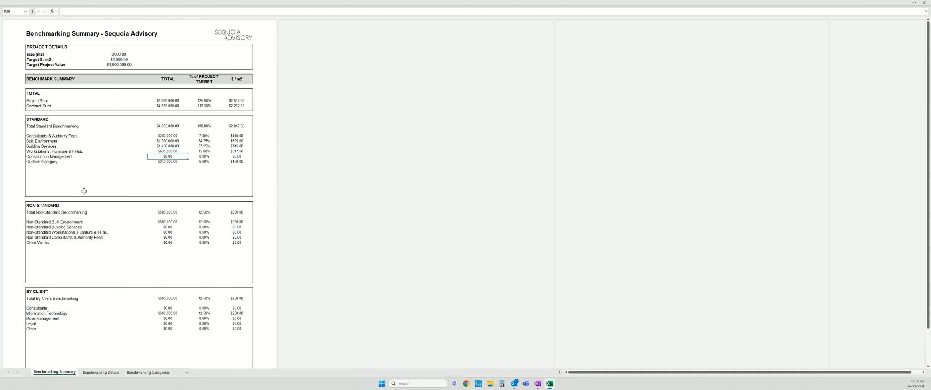
drag(43, 162, 233, 161)
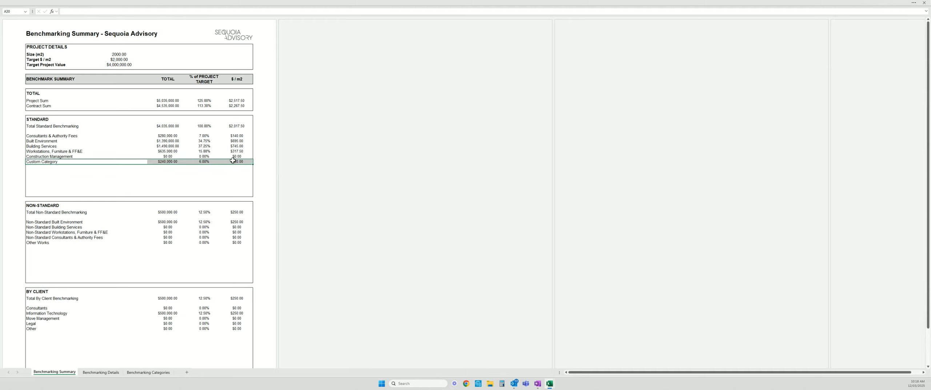
click(111, 147)
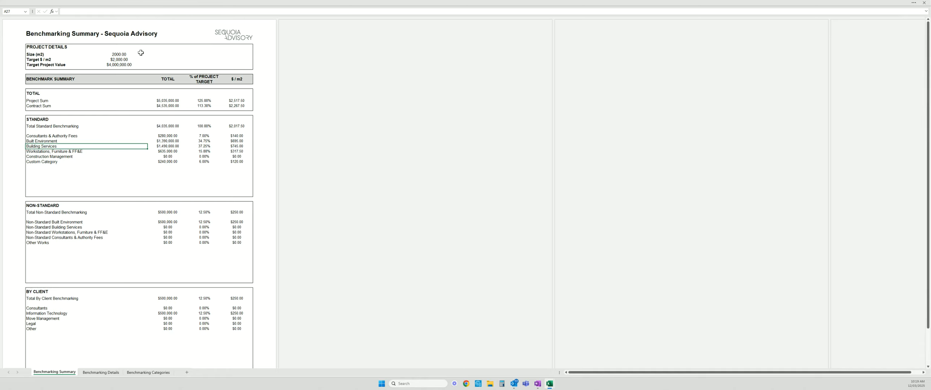
Step: Set the Target $ / m2 in the summary's Project Details to $2,500 and check the Benchmarking Details line values
click(121, 54)
key(Return)
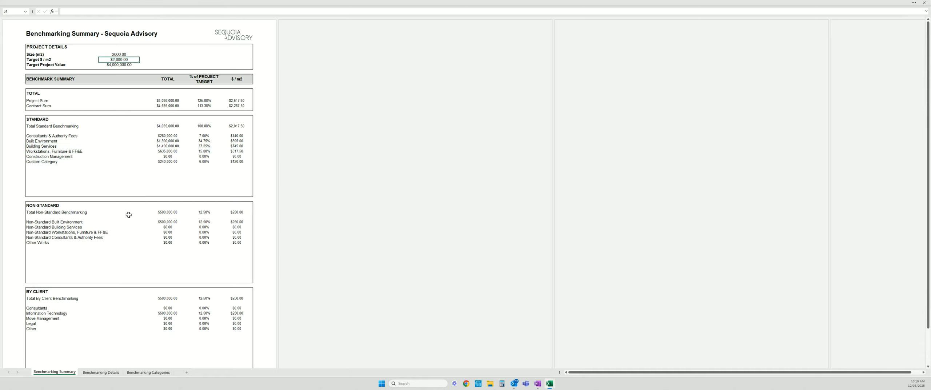
text(2500)
key(Return)
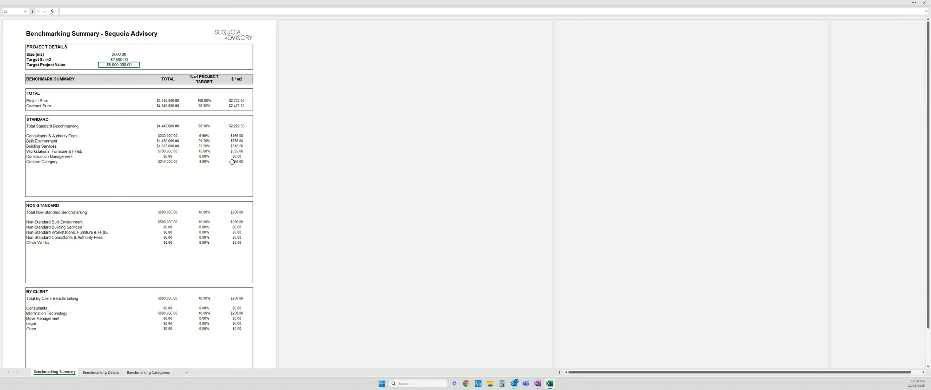
click(121, 373)
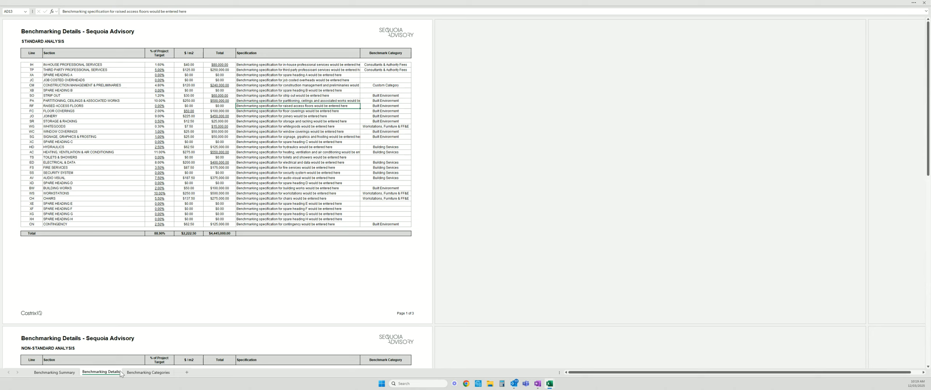
click(64, 375)
Step: Switch back to the main cost planning workbook and review the Benchmarking sheet's analysis and benchmark summaries
click(549, 383)
click(516, 353)
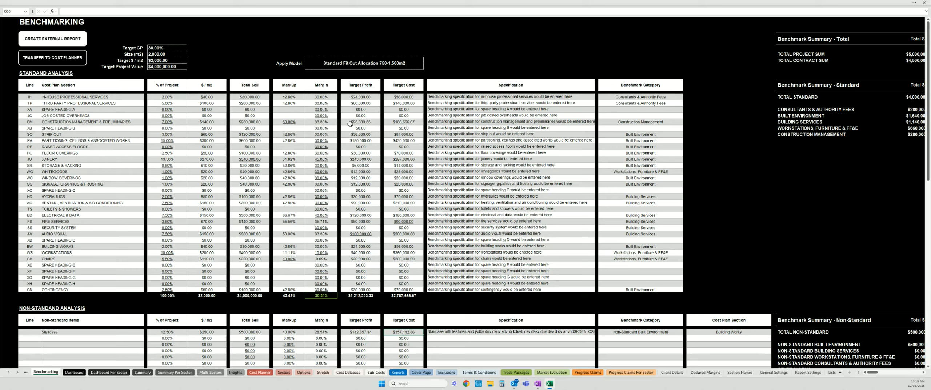
scroll(258, 203, down, 9)
scroll(258, 203, up, 9)
scroll(258, 204, right, 6)
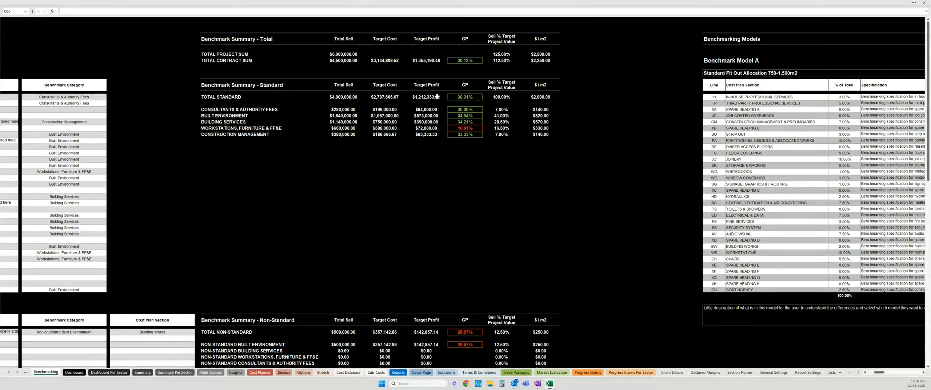
scroll(209, 191, left, 6)
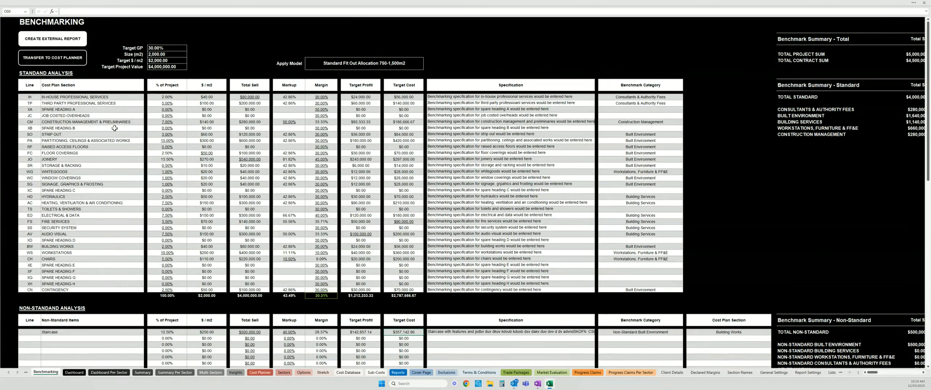
click(49, 60)
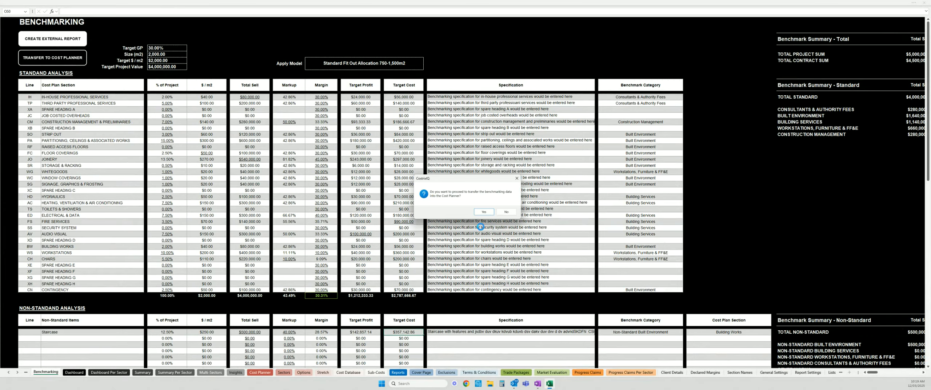
click(484, 212)
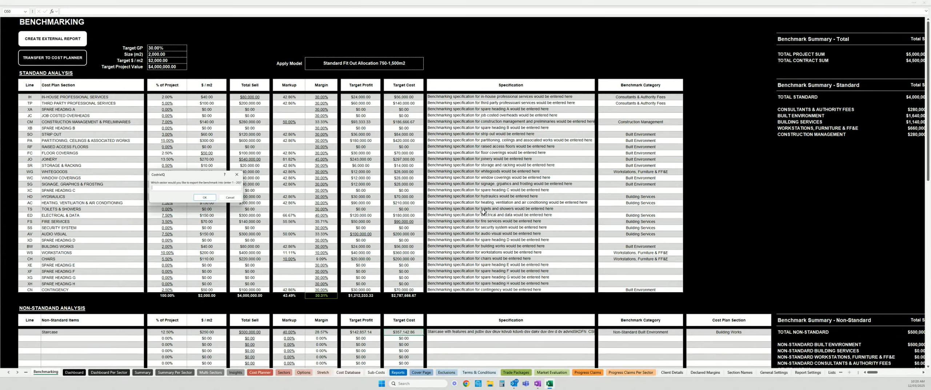
drag(204, 175, 383, 125)
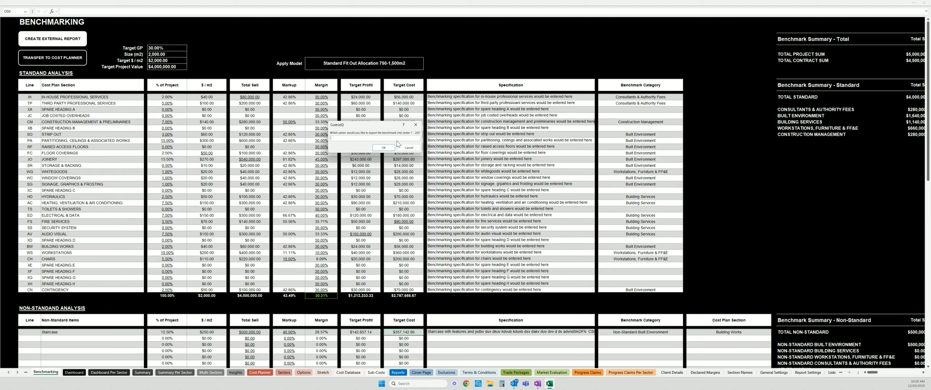
click(408, 148)
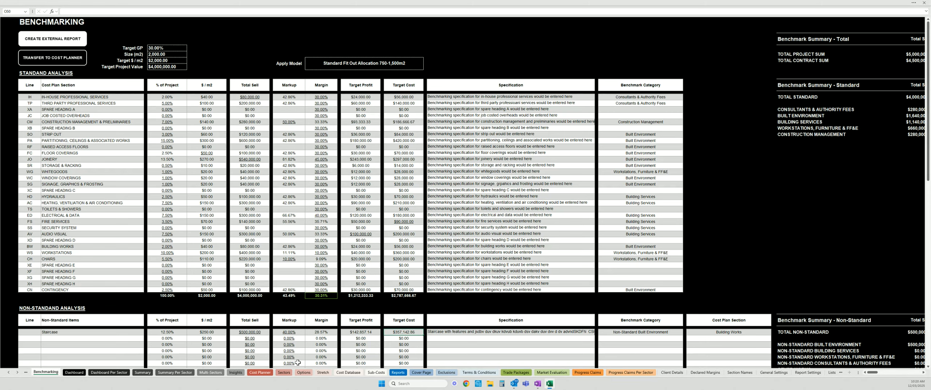
Step: On the Sectors sheet, describe Sector 1 as Benchmark and set its area to 2000 square metres
click(284, 373)
click(63, 34)
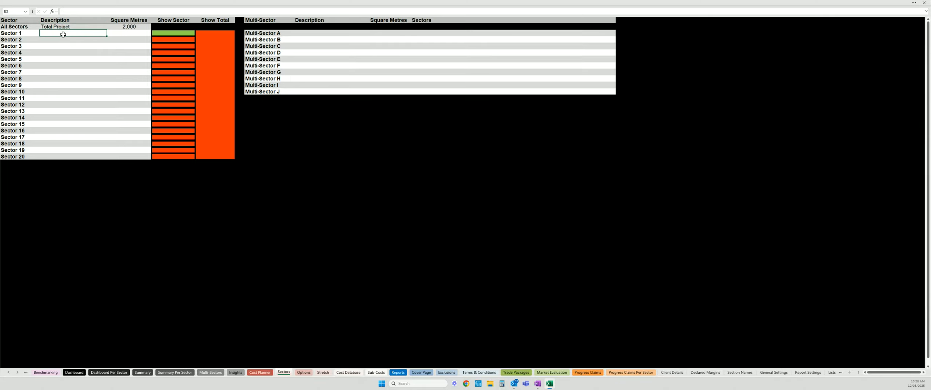
text(Benchmark)
click(124, 34)
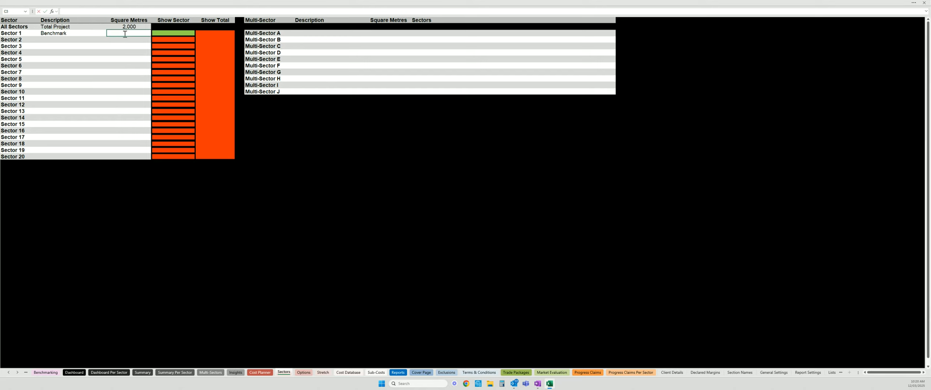
text(2000)
key(Return)
Step: Transfer the benchmarking data from the Benchmarking sheet into sector 1 of the Cost Planner
click(45, 372)
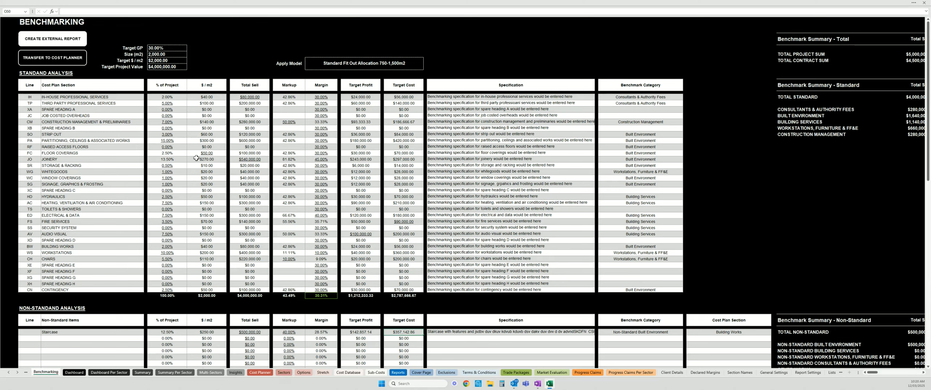
click(66, 60)
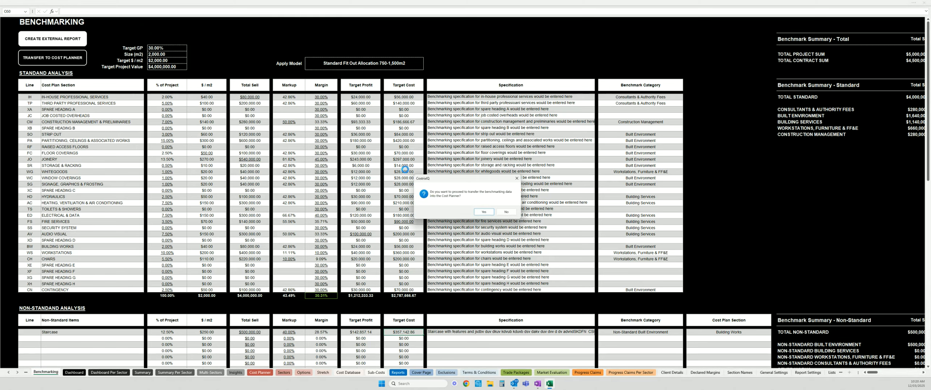
click(483, 212)
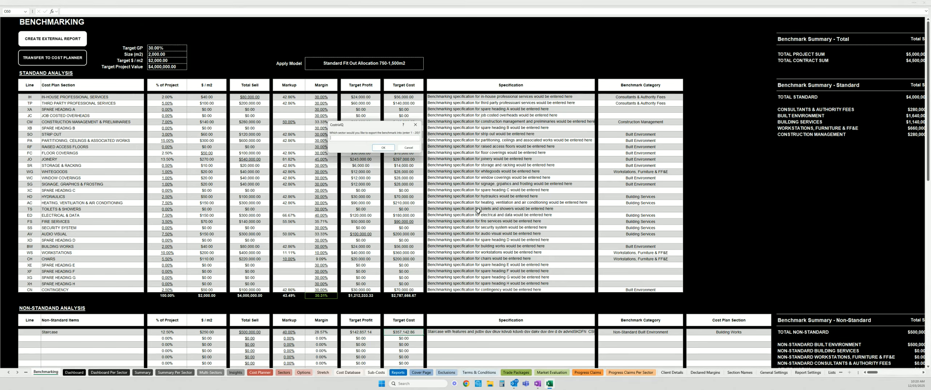
text(1)
click(376, 147)
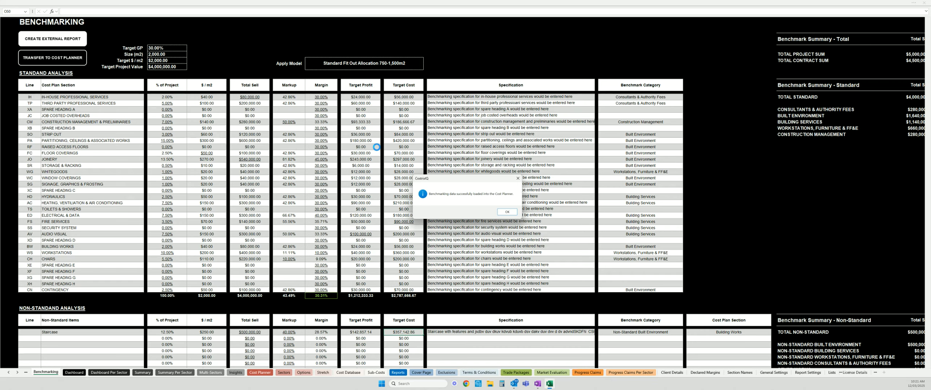
click(507, 212)
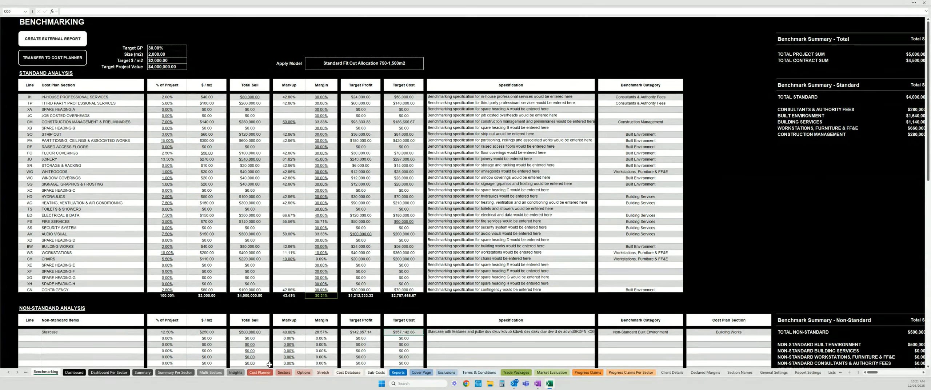
Step: Check the project figures on the Dashboard and the transferred Benchmark Standard Allocation lines in the Cost Planner
click(261, 373)
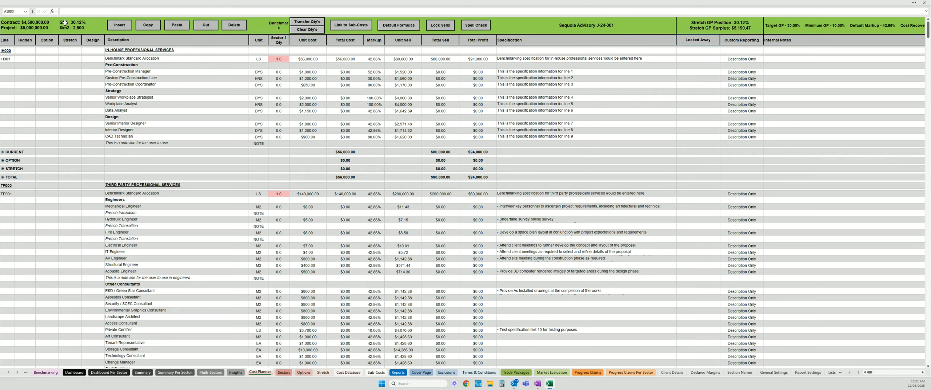
click(74, 372)
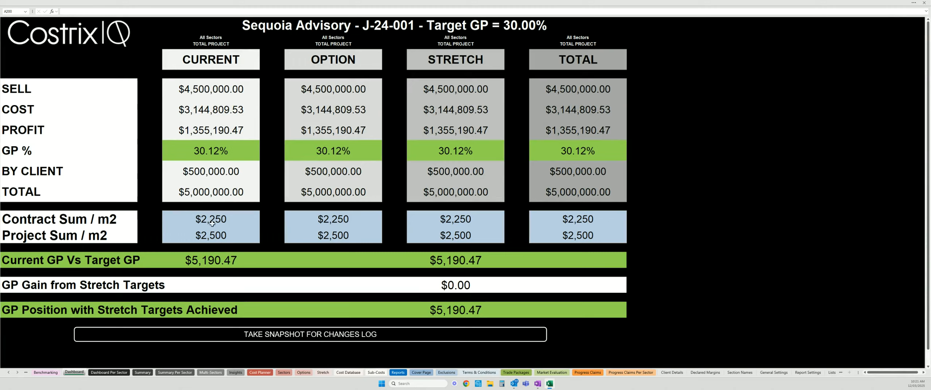
click(260, 372)
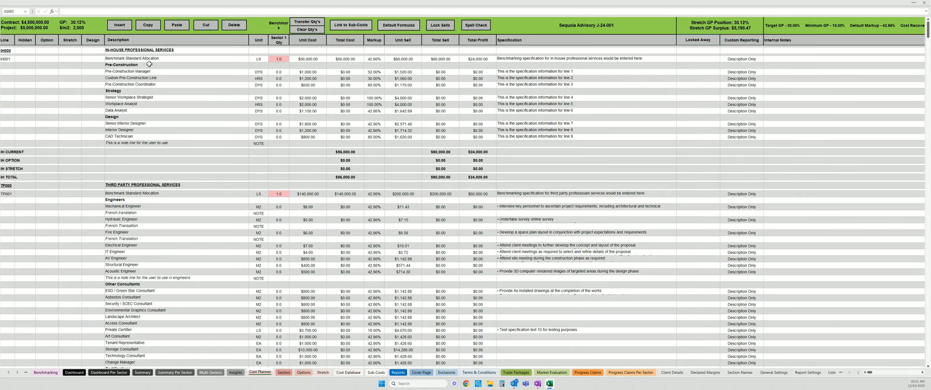
click(145, 51)
click(145, 59)
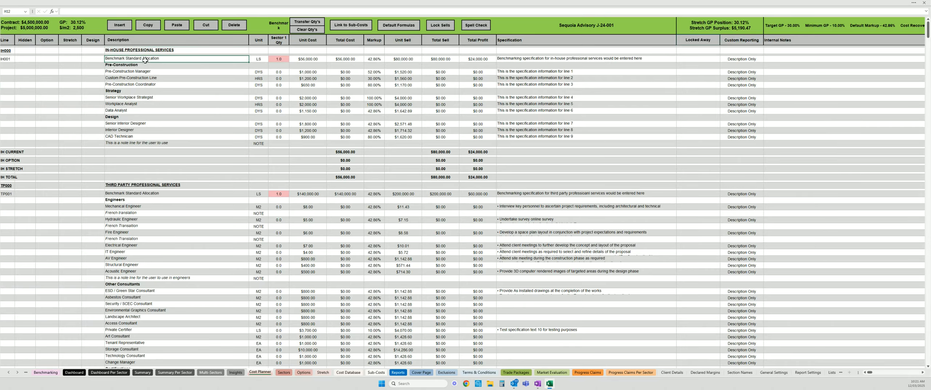
click(207, 195)
scroll(207, 195, down, 20)
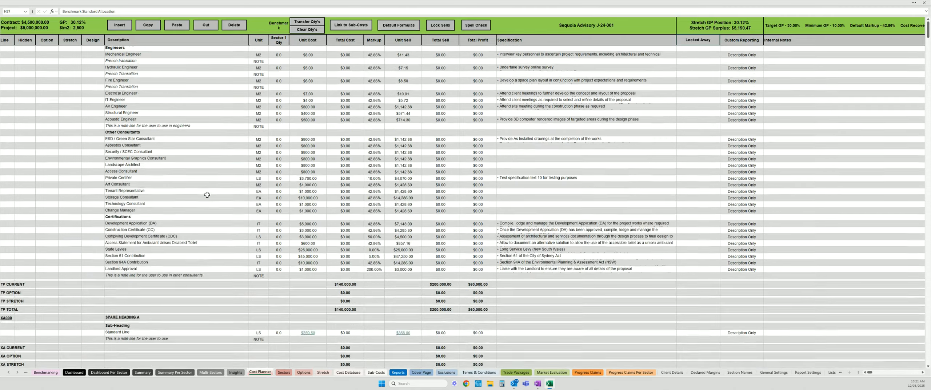
scroll(207, 194, up, 20)
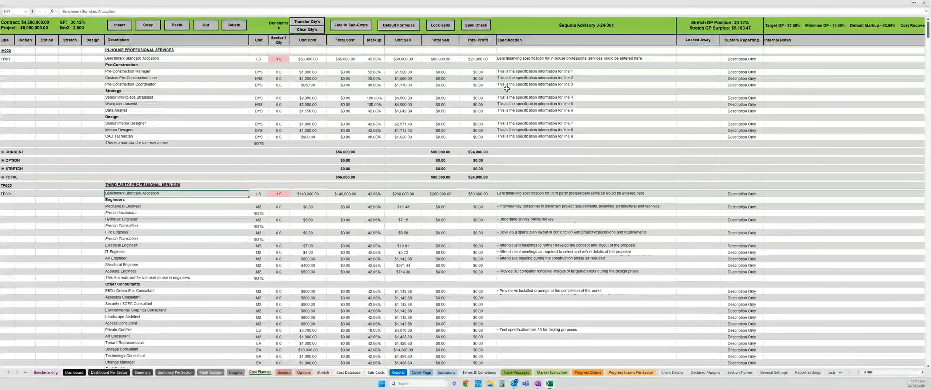
click(372, 91)
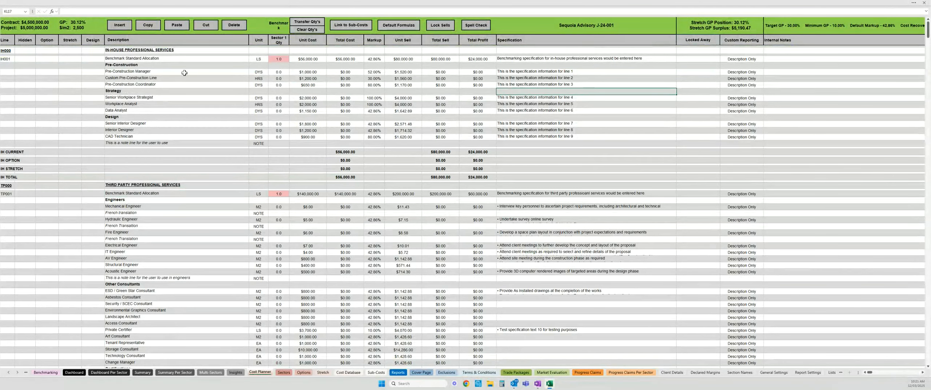
Step: Hide the unused template lines in the Cost Planner so only the benchmark allocation lines and section totals show
click(173, 65)
drag(170, 67, 404, 136)
click(179, 201)
drag(179, 200, 372, 306)
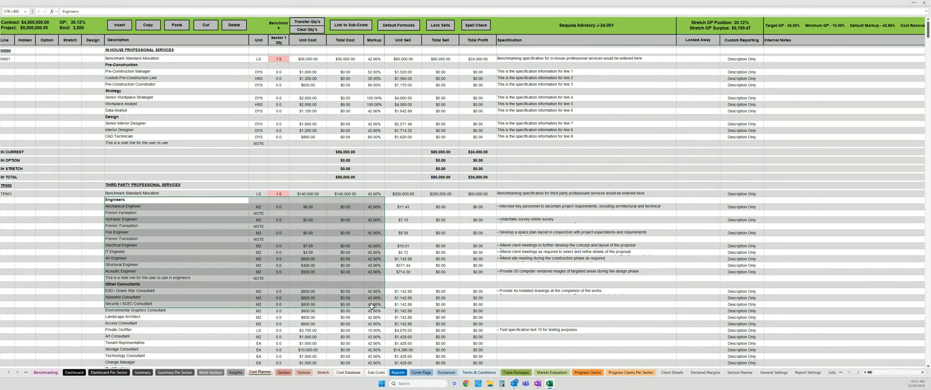
click(186, 193)
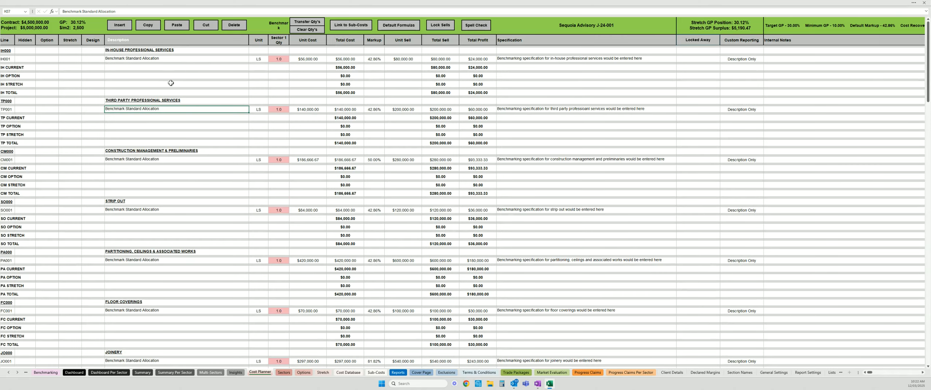
Step: Review the In-House Professional Services allocation line's quantity, costs, markup, sell values and specification
drag(165, 48, 163, 65)
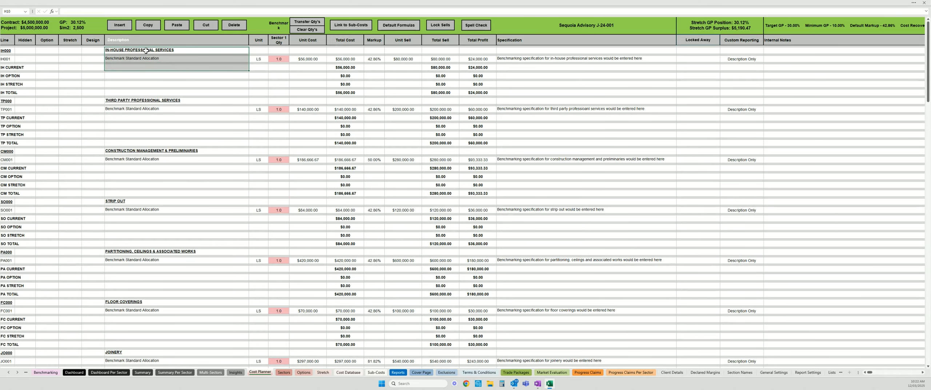
click(149, 102)
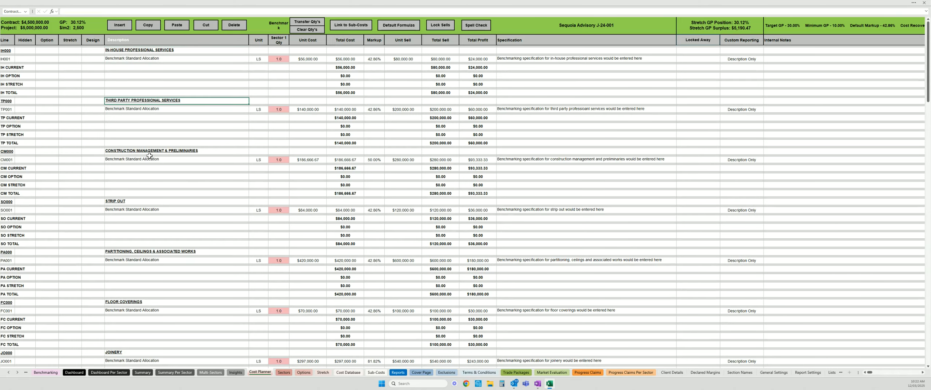
click(142, 59)
click(282, 58)
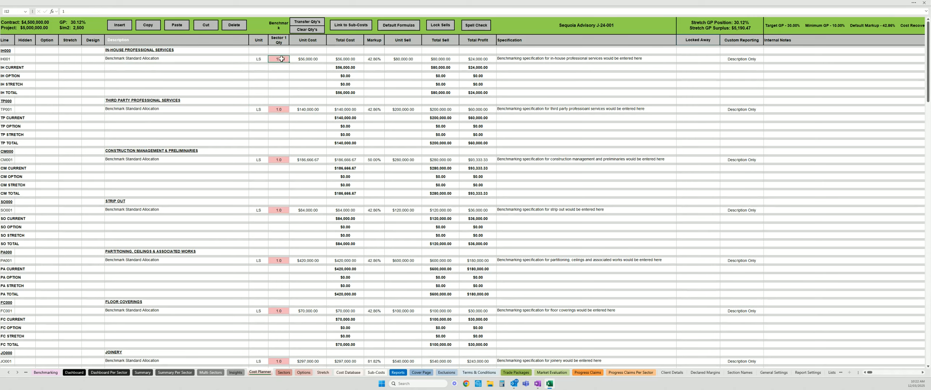
click(317, 58)
click(339, 58)
drag(396, 60, 439, 59)
click(376, 59)
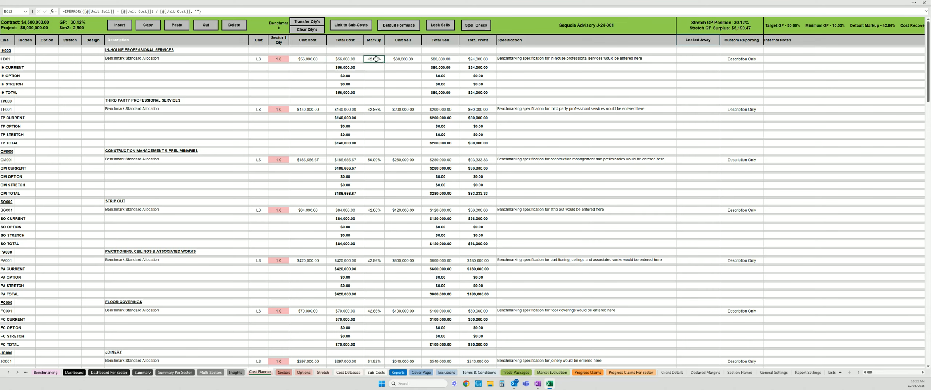
click(538, 60)
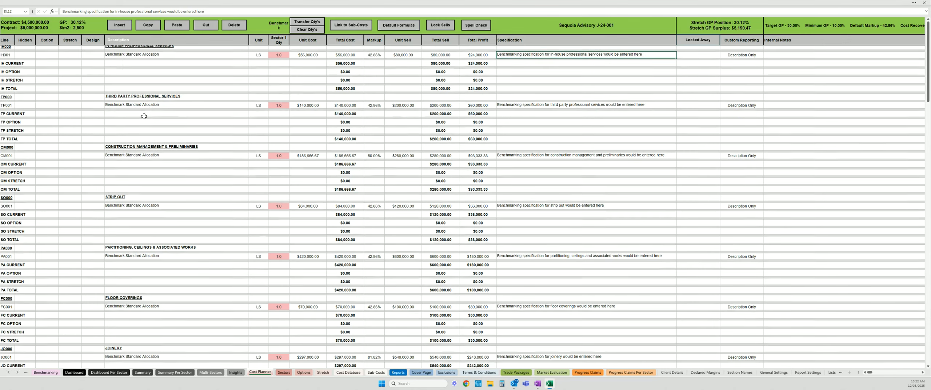
Step: Review the Benchmark Standard Allocation lines of the remaining Cost Planner sections from Third Party Professional Services to By Client
scroll(145, 114, down, 1)
click(141, 106)
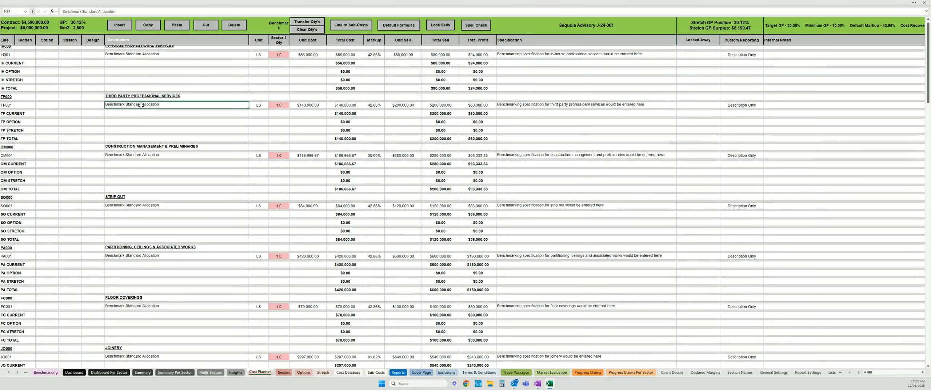
click(141, 156)
click(142, 204)
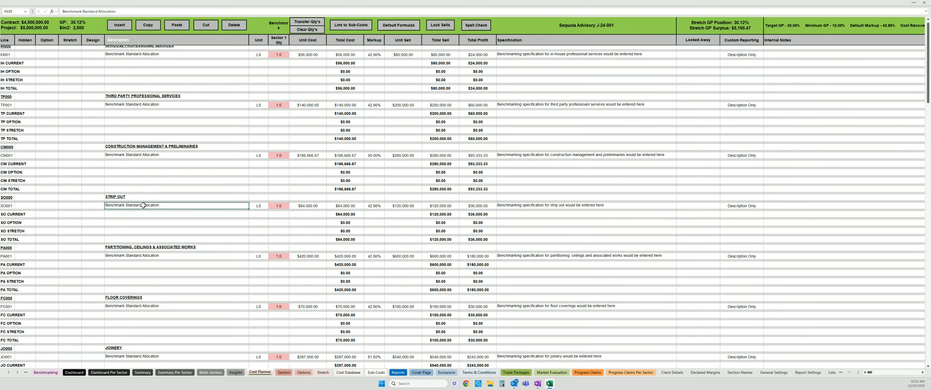
click(143, 256)
scroll(143, 257, down, 6)
scroll(143, 257, down, 15)
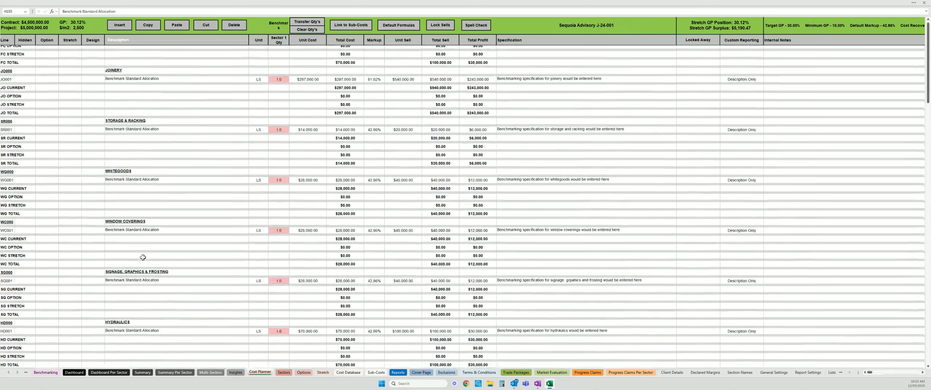
scroll(143, 257, down, 8)
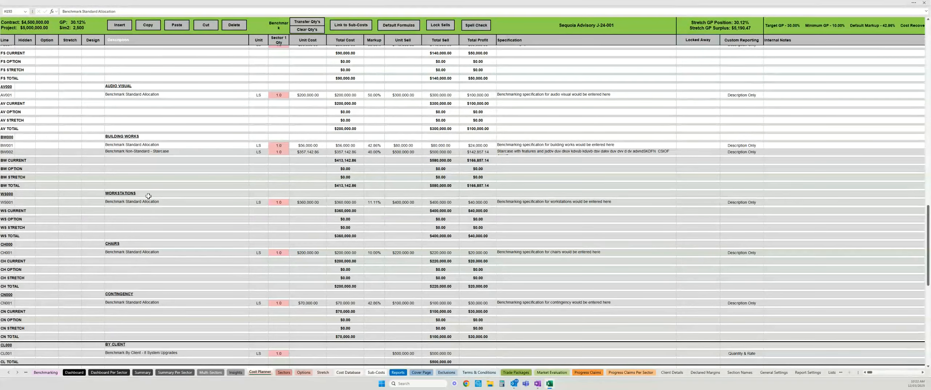
Step: Examine the Building Works section's standard allocation and the Benchmark Non-Standard - Staircase line with its sell values
click(159, 151)
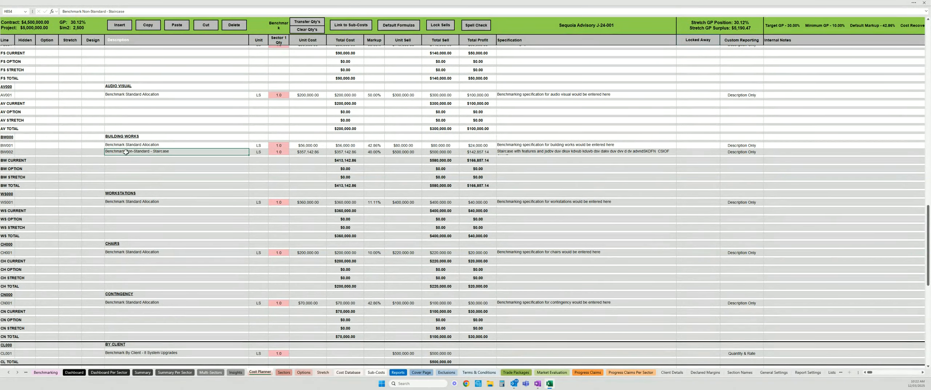
click(125, 137)
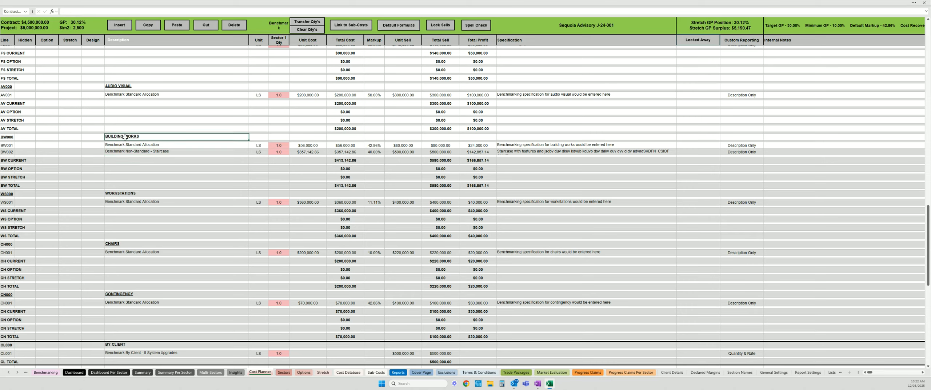
click(141, 146)
drag(175, 147, 314, 152)
click(137, 146)
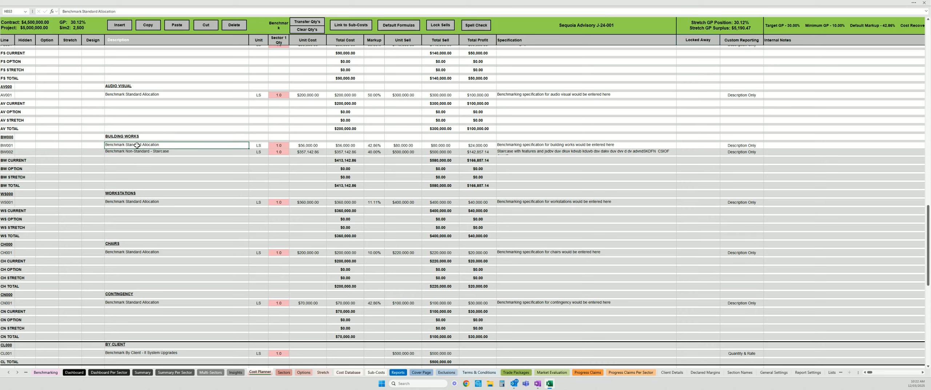
click(135, 152)
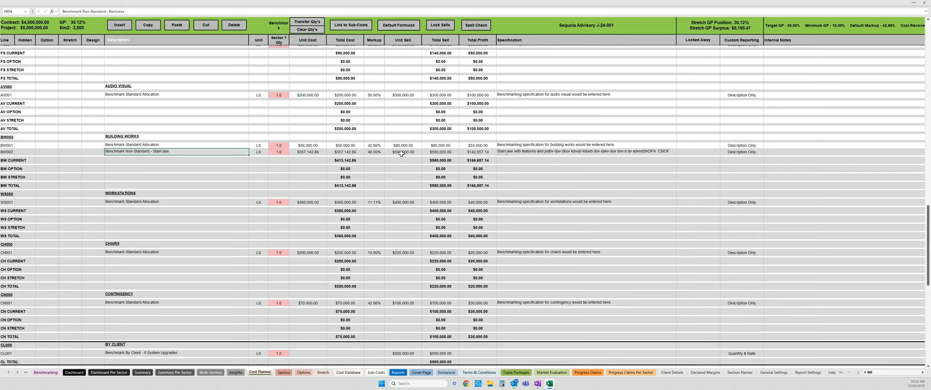
drag(409, 152, 440, 152)
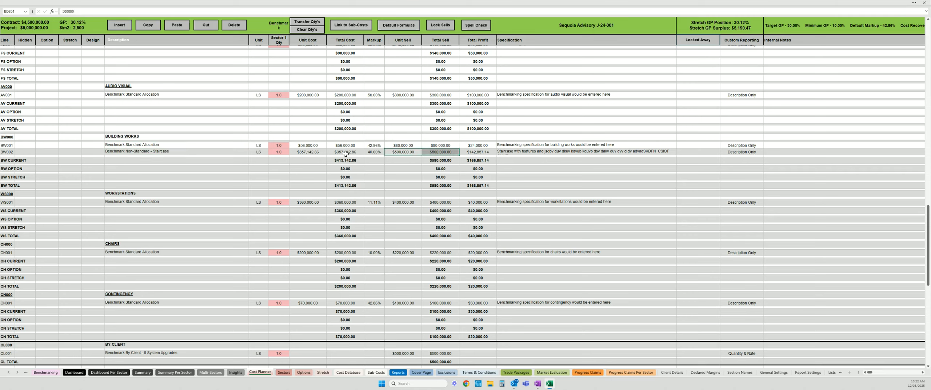
Step: Review the staircase line's costs and specification, and the By Client system upgrades line's sell values in the Cost Planner
drag(351, 152, 312, 153)
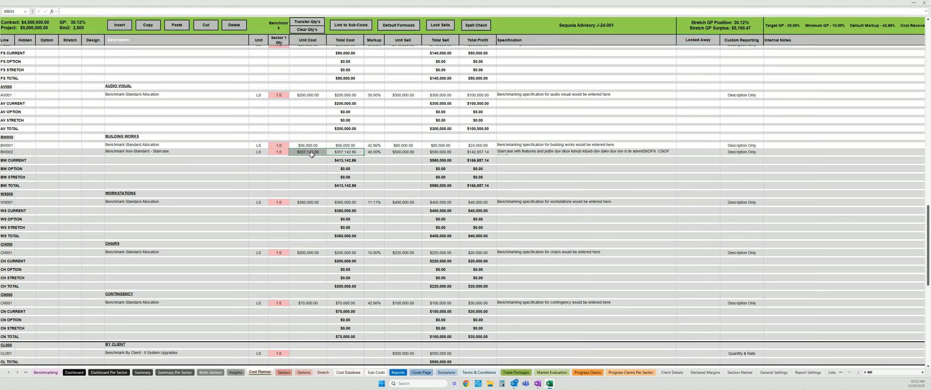
click(527, 151)
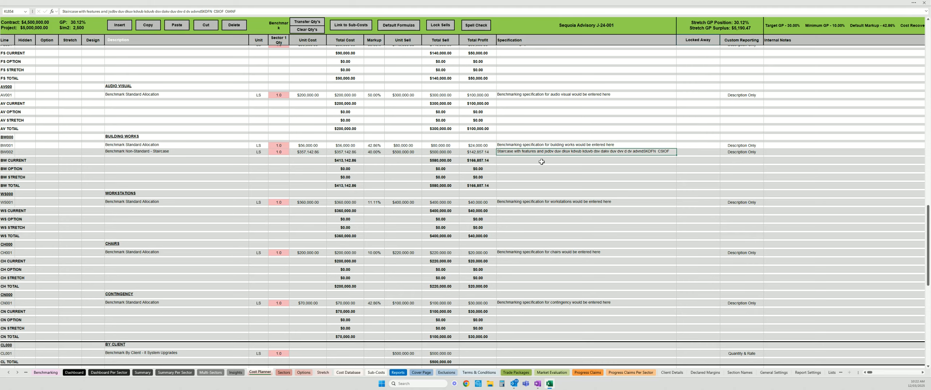
scroll(243, 231, down, 6)
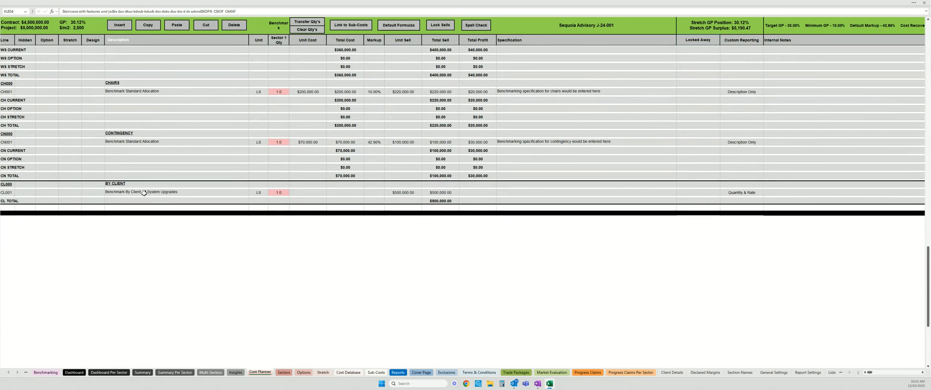
click(167, 193)
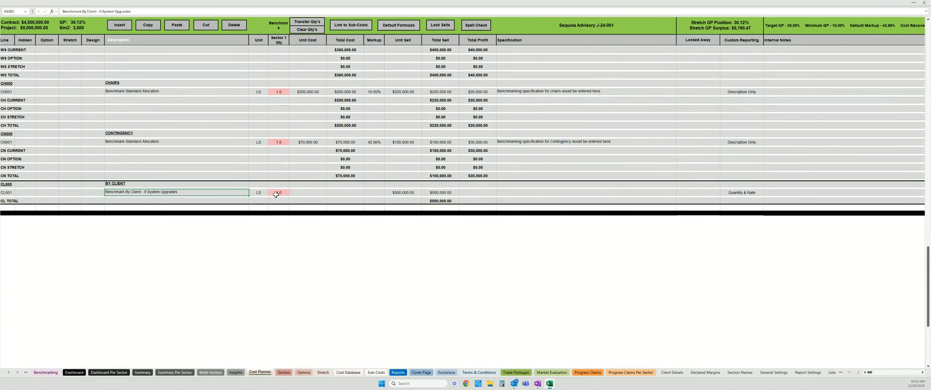
drag(393, 192, 438, 192)
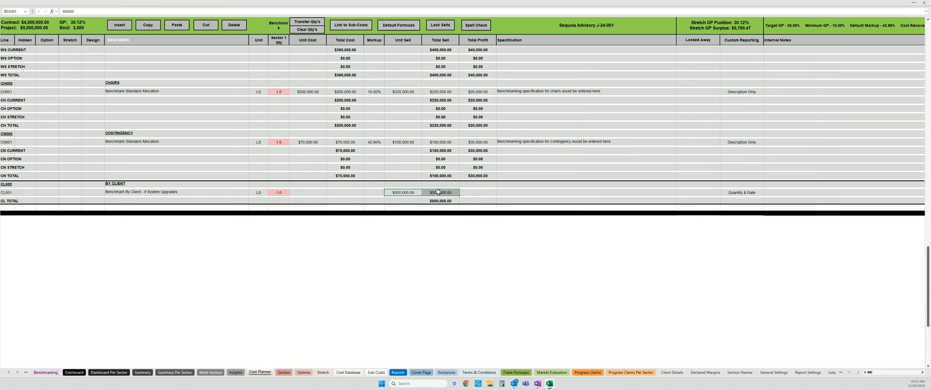
click(139, 187)
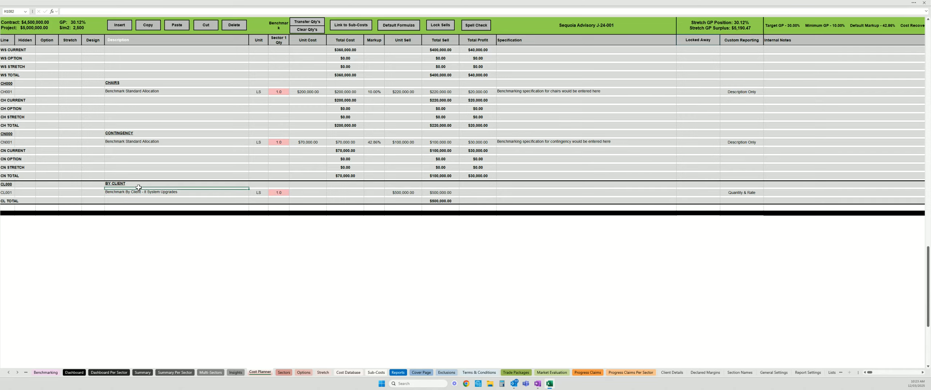
Step: Check the In-House Professional Services heading, revisit the Benchmarking sheet, and review the Sector 1 quantities in the Cost Planner
scroll(138, 188, up, 20)
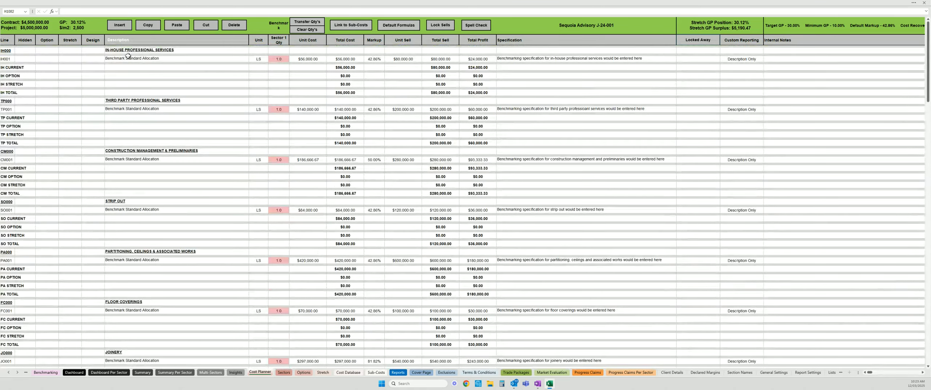
click(128, 51)
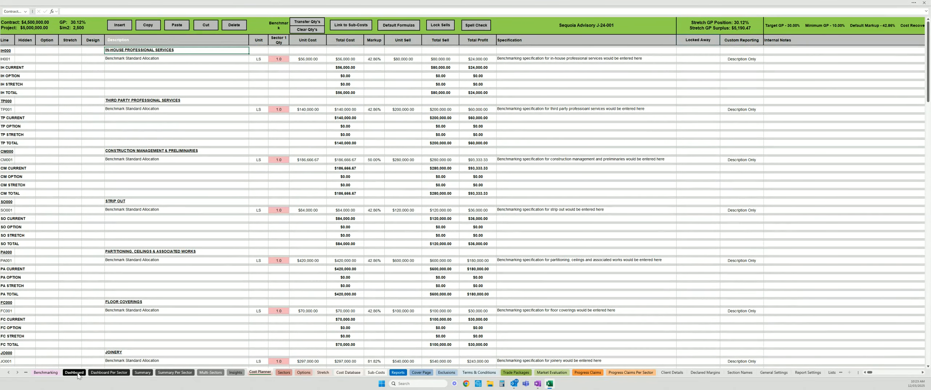
click(49, 374)
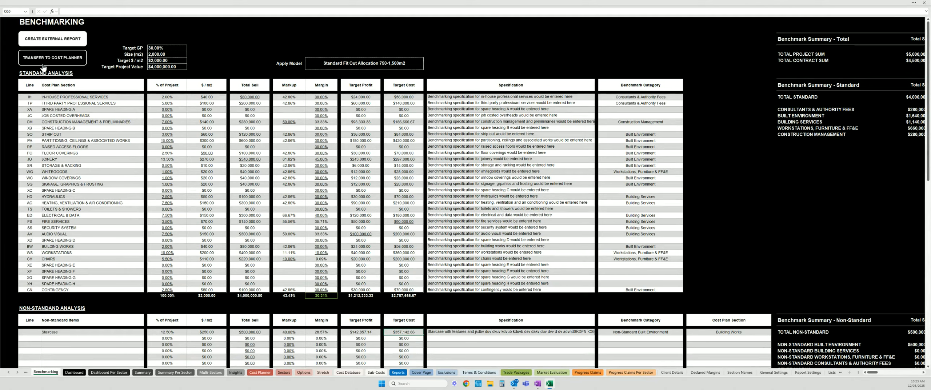
click(259, 372)
drag(278, 59, 278, 228)
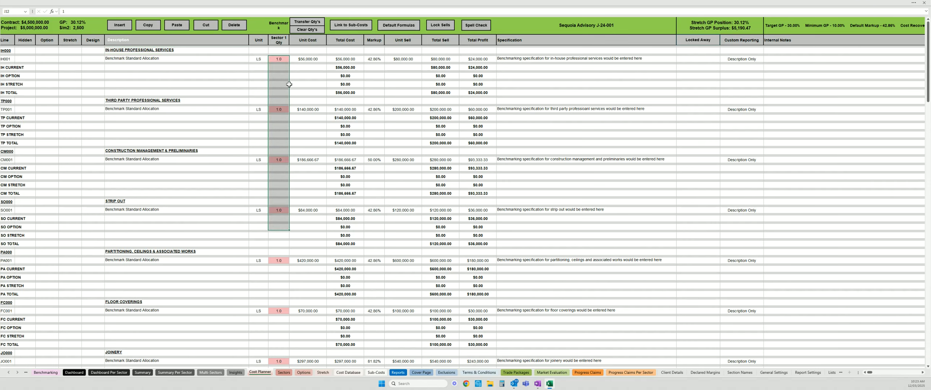
Step: Show Sector 2 to view its quantity column beside Sector 1 in the Cost Planner, and hide it again
click(283, 372)
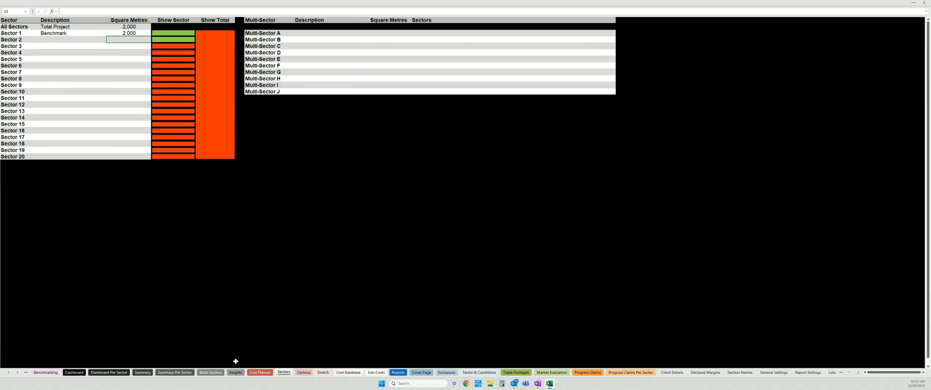
click(253, 373)
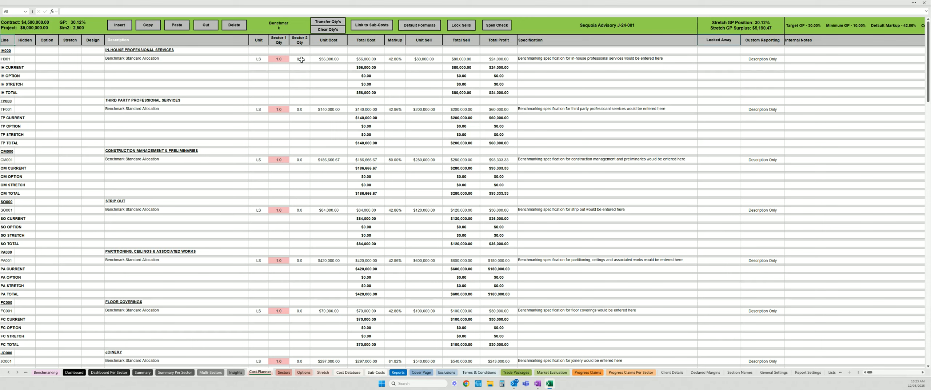
drag(299, 59, 305, 262)
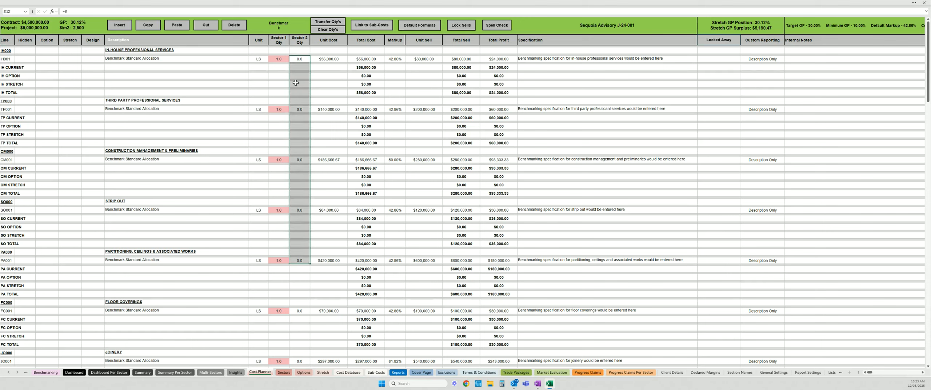
click(278, 60)
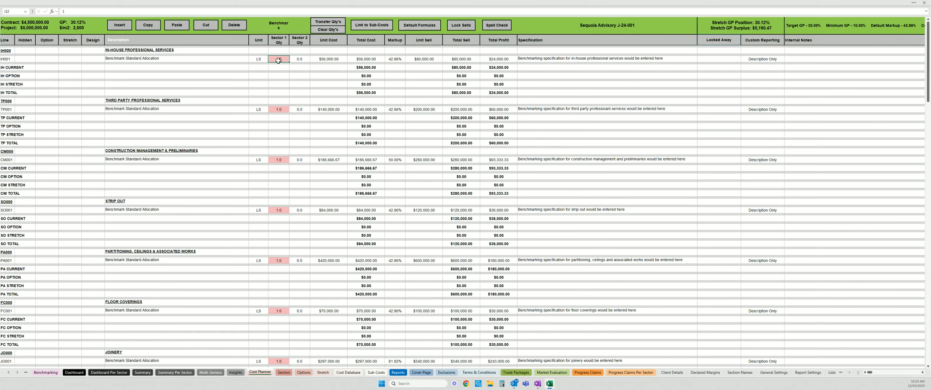
click(284, 372)
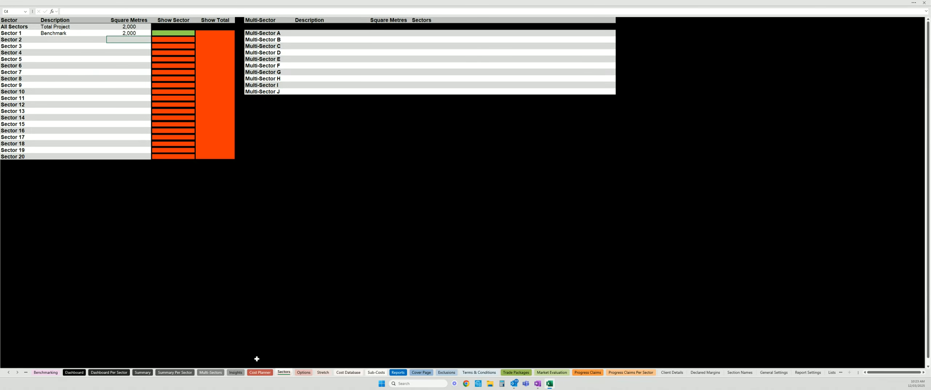
click(260, 372)
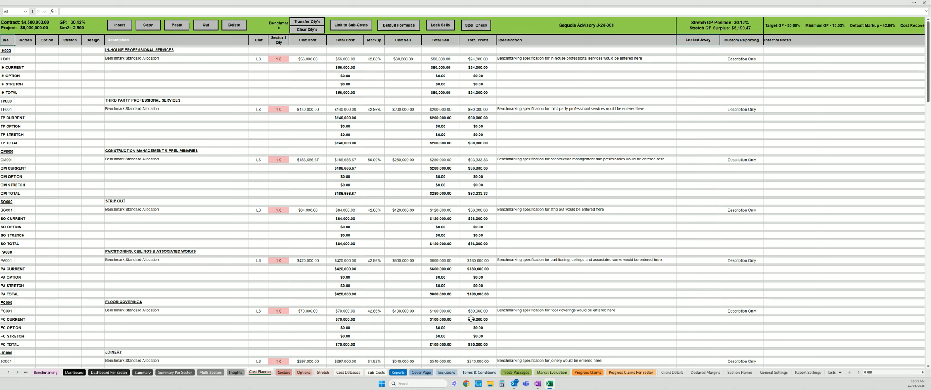
Step: For the total project in the Reports sheet, number the Cover as report 1 and the Summary Report as 2
click(397, 372)
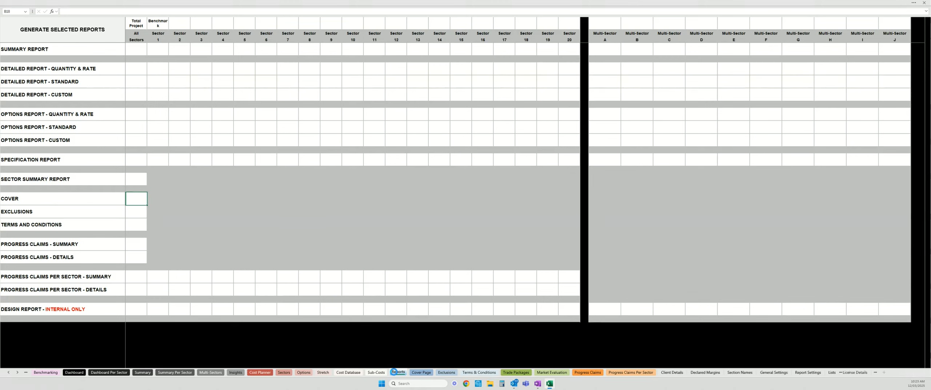
double_click(140, 200)
click(135, 50)
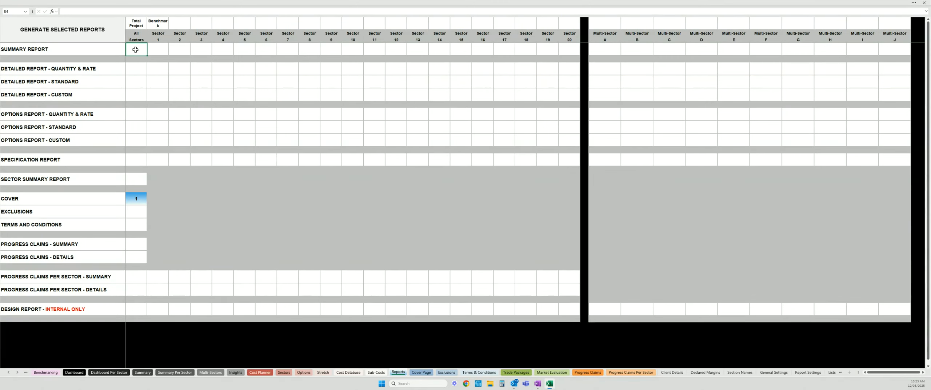
double_click(135, 49)
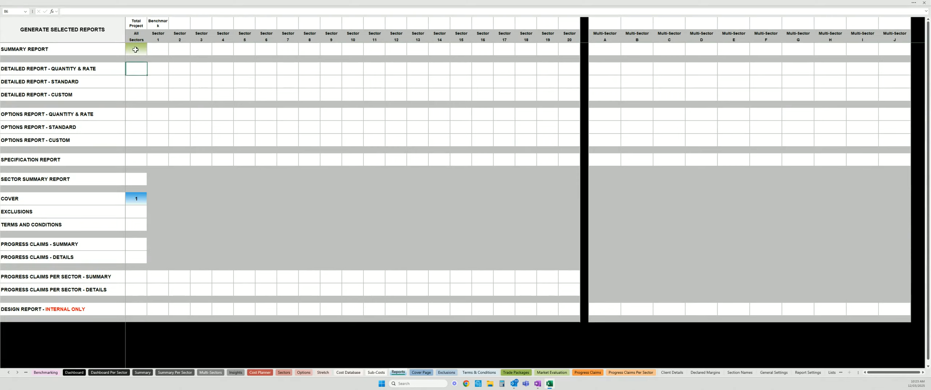
Step: Number the total project's Detailed Report - Quantity & Rate as 3 and its Specification Report as 4
key(Down)
key(Down)
key(Down)
key(Down)
key(Down)
key(Down)
key(Down)
key(Down)
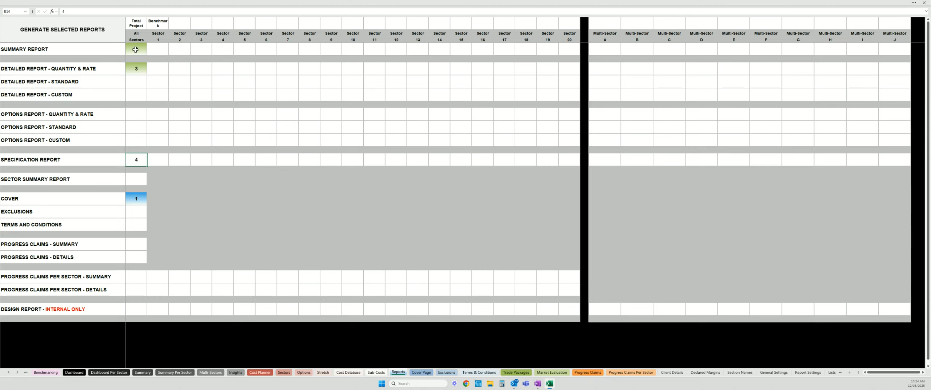
text(4)
Step: Number the total project's Exclusions as report 5 and generate the selected reports
key(Down)
key(Down)
key(Down)
key(Down)
key(Down)
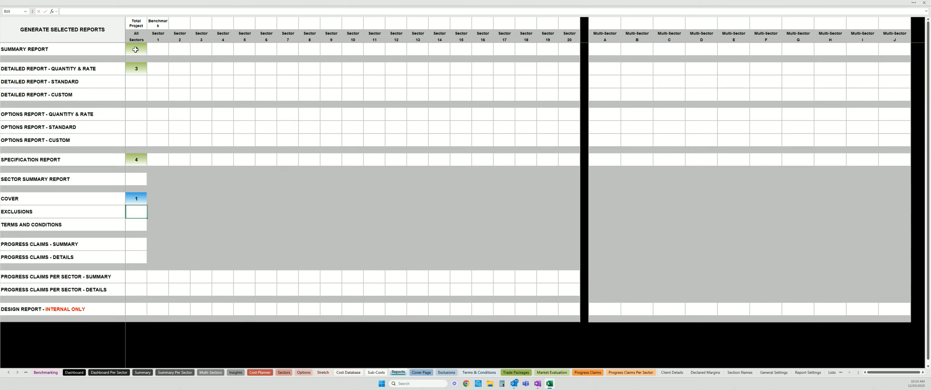
text(5)
key(Return)
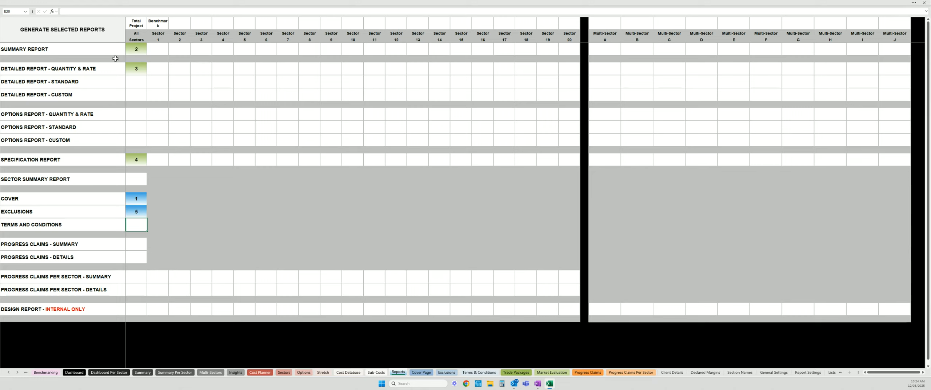
click(90, 32)
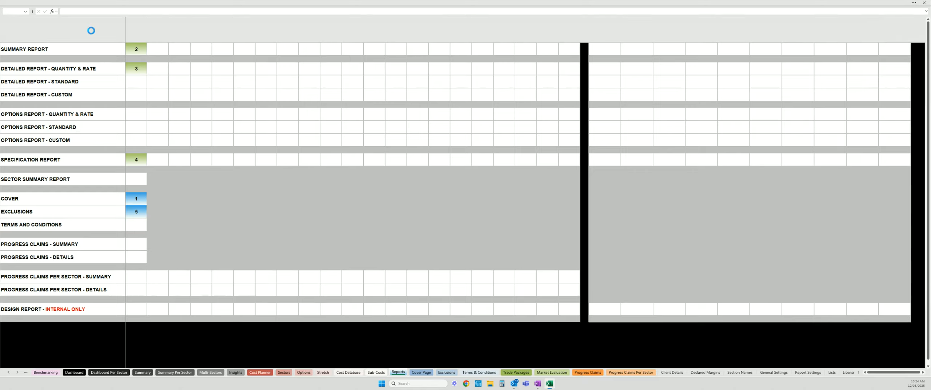
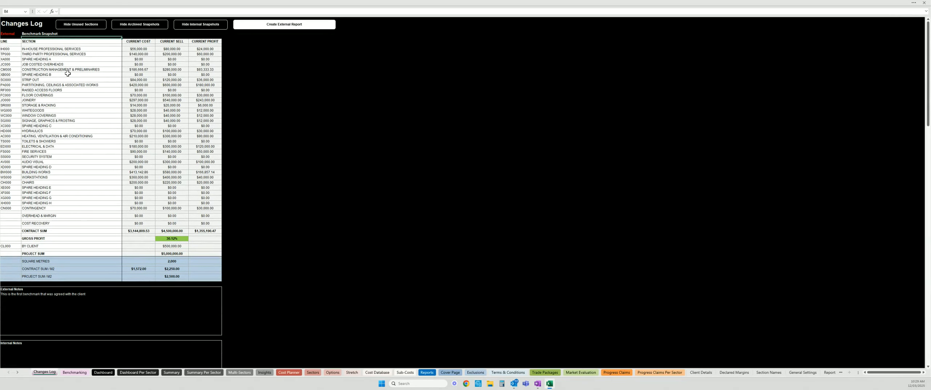
Step: Review the Benchmark Snapshot in the Changes Log and the In-House Professional Services template lines in the Cost Planner
click(11, 42)
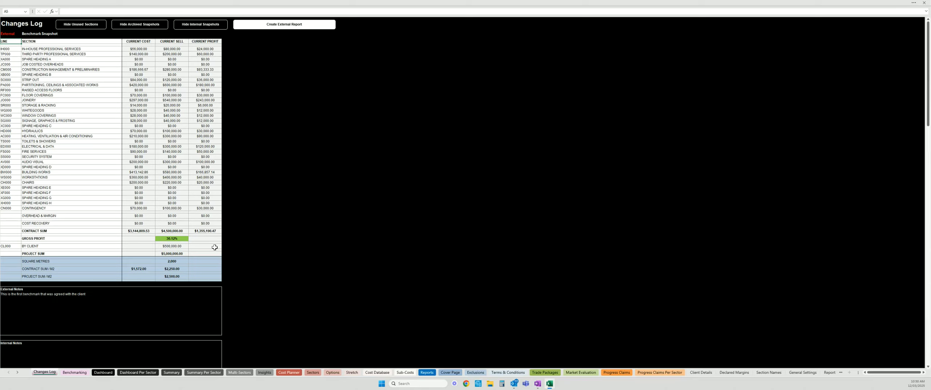
click(296, 372)
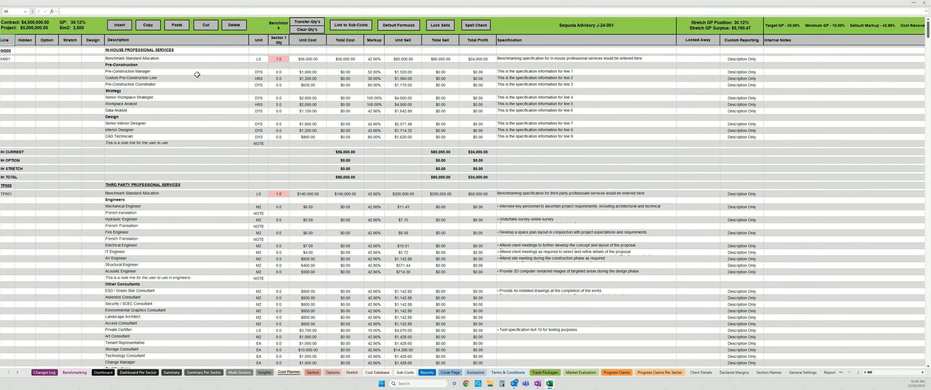
drag(200, 75, 410, 133)
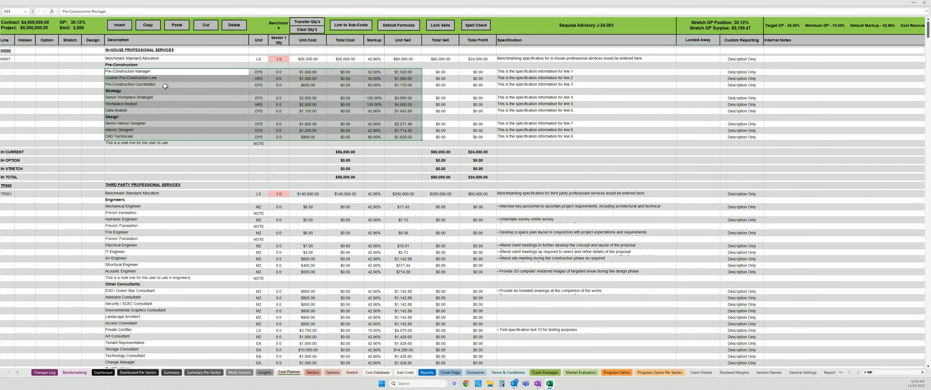
Step: In the Strip Out section, set the Sector 1 quantities to 20 for Solid Partitions and 40 for Solid Block or Brick Work Walls
scroll(209, 115, down, 8)
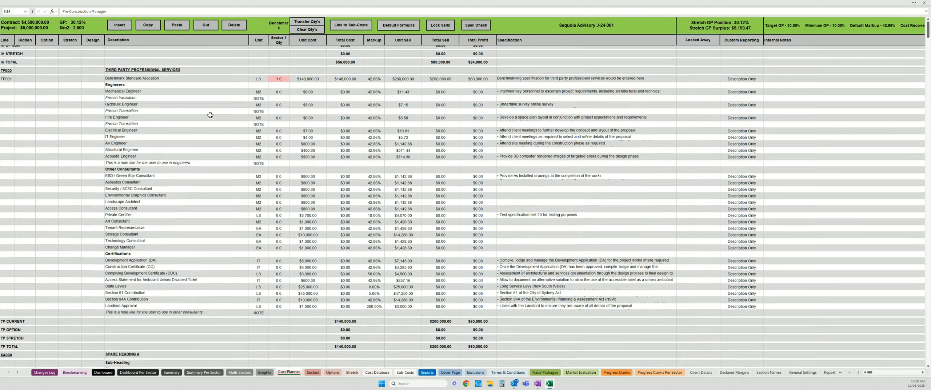
scroll(182, 184, down, 15)
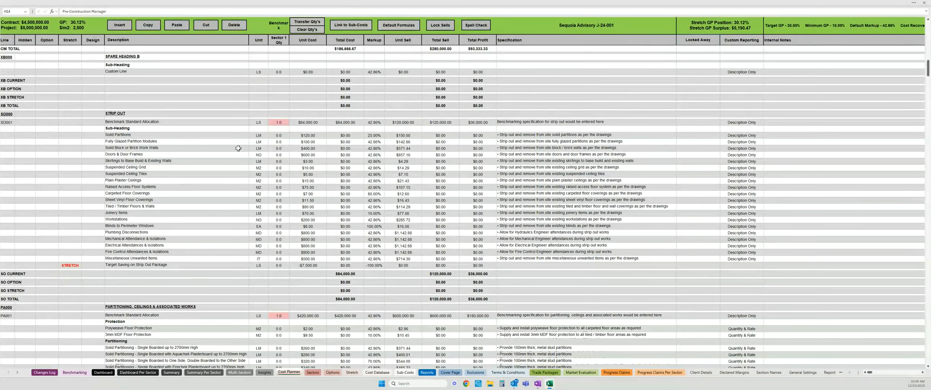
click(282, 135)
text(20)
key(Return)
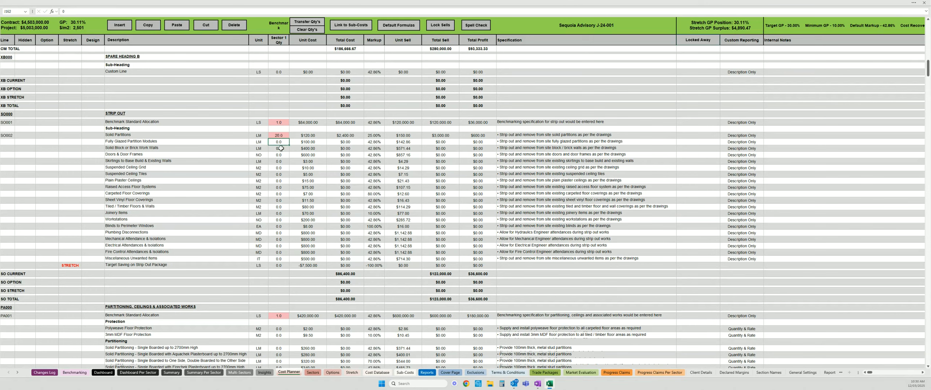
click(281, 148)
text(40)
key(Return)
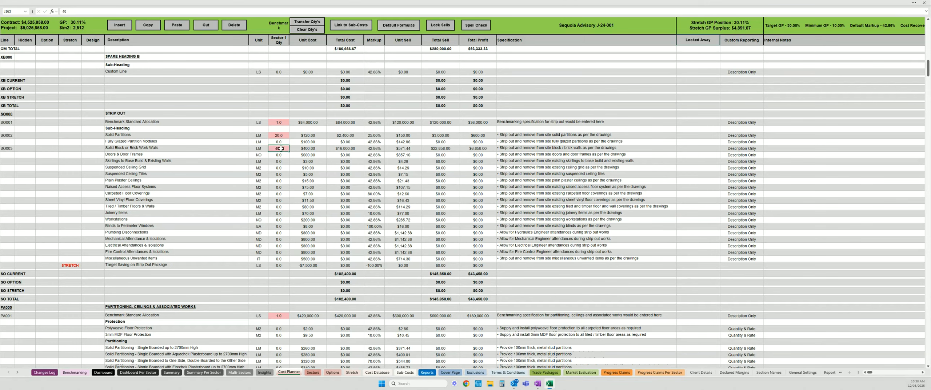
Step: Set the Strip Out quantities to 200 for Suspended Ceiling Grid and 30 for Plumbing Disconnections
click(281, 161)
click(281, 168)
text(200)
key(Return)
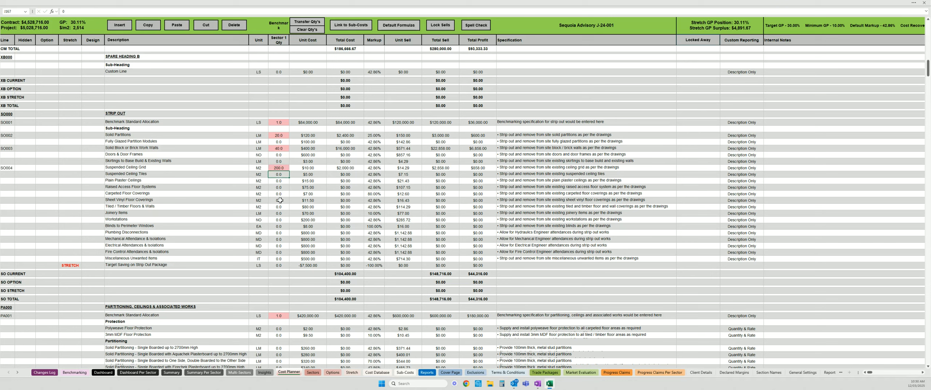
click(279, 232)
text(30)
key(Return)
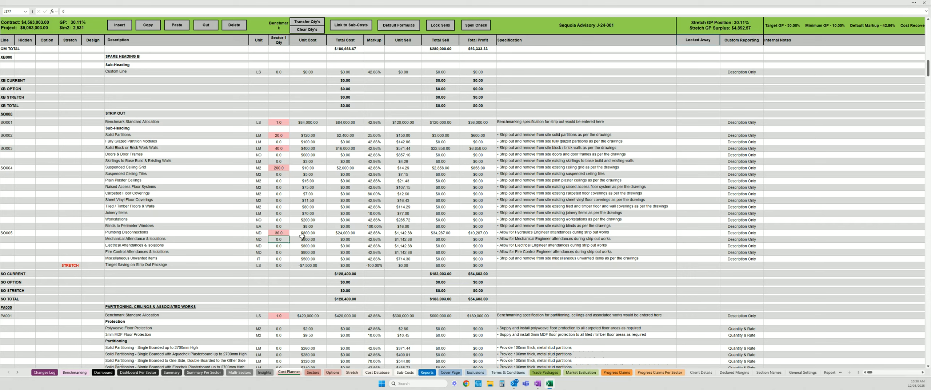
Step: Set the Strip Out section's Benchmark Standard Allocation quantity to 0
click(279, 123)
text(0)
key(Return)
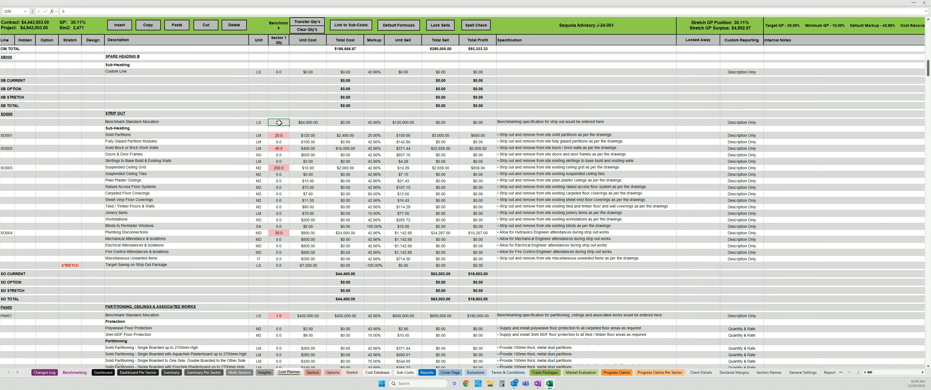
Step: In the Strip Out section, set the quantities to 300 for Suspended Ceiling Tiles and 300 for Raised Access Floor Systems
click(280, 175)
text(3)
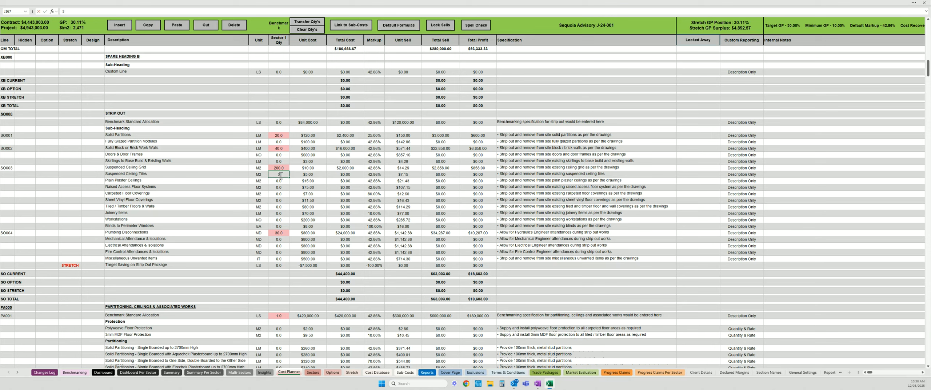
text(00)
key(Return)
click(280, 188)
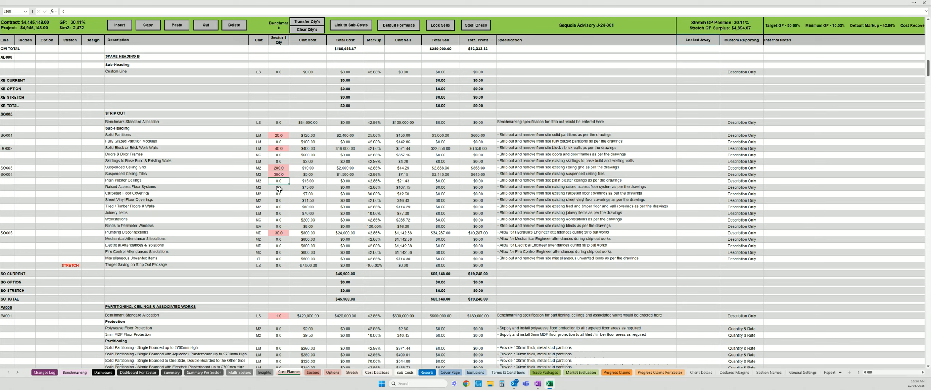
text(300)
key(Return)
Step: Set the Strip Out line for Doors & Door Frames to a quantity of 24 and a markup of 50%
click(280, 155)
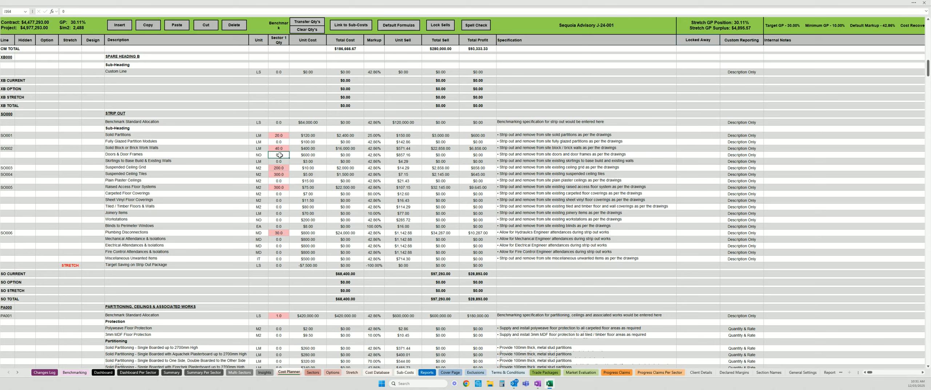
text(24)
key(Return)
click(374, 155)
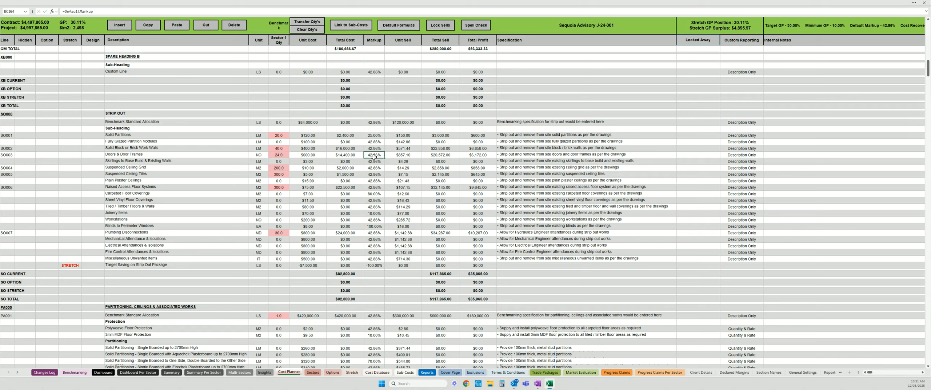
text(50)
key(Return)
Step: Set the unit sell of the Strip Out section's Suspended Ceiling Grid line to $16.50
click(407, 168)
text(1)
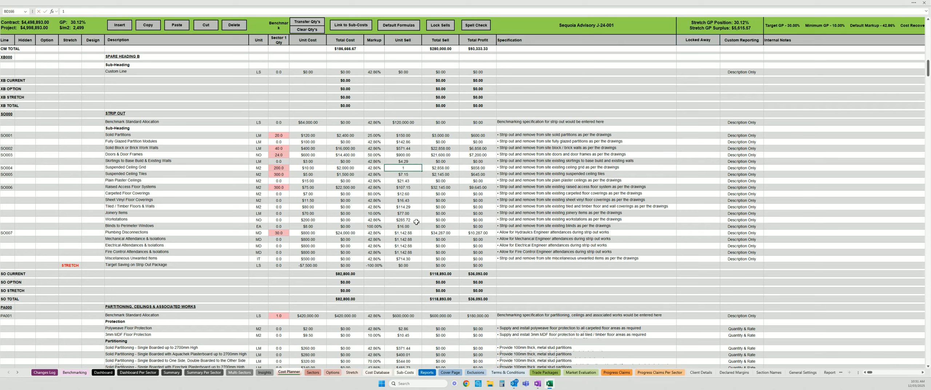
text(6.5)
key(Return)
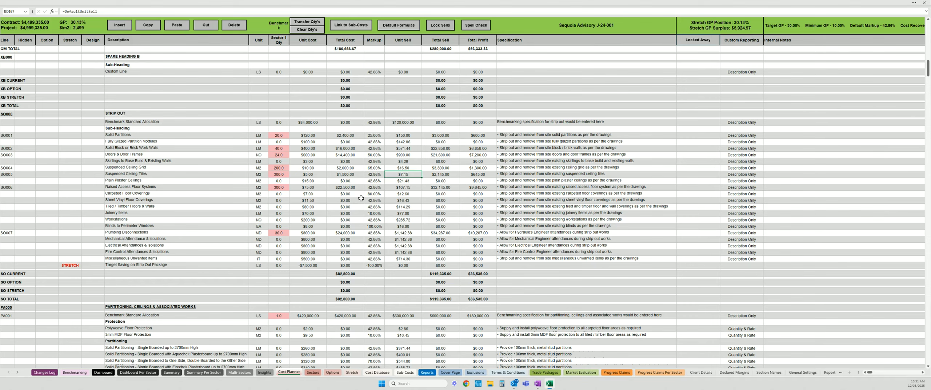
Step: Hide the unused lines and sections in the Cost Planner so only lines with quantities are listed
scroll(223, 215, down, 8)
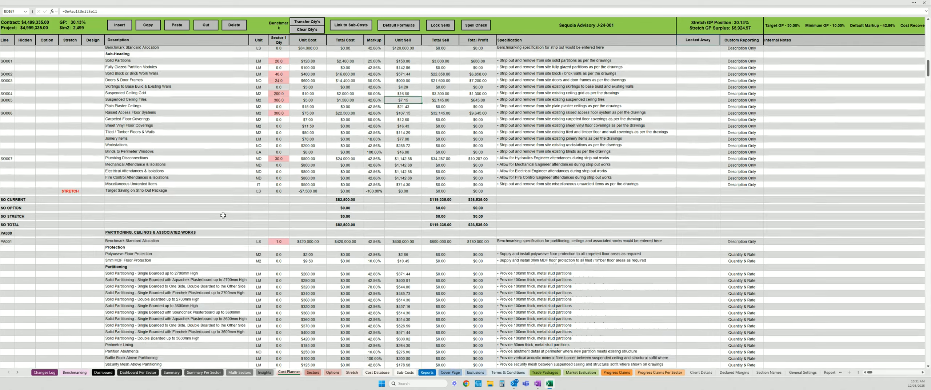
scroll(222, 215, down, 15)
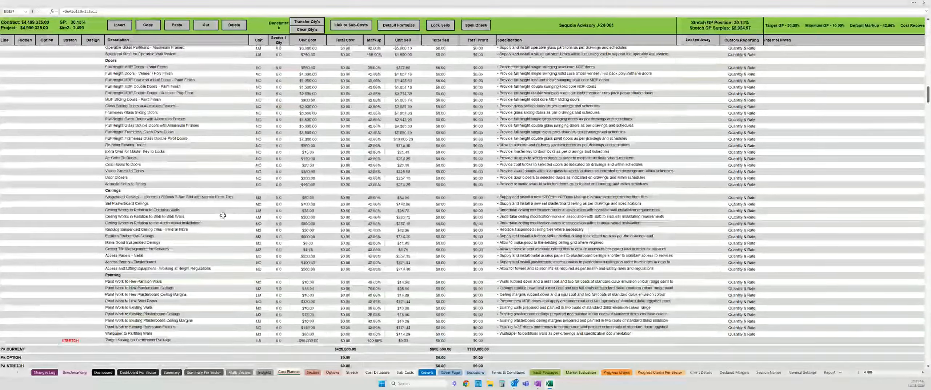
scroll(223, 216, up, 20)
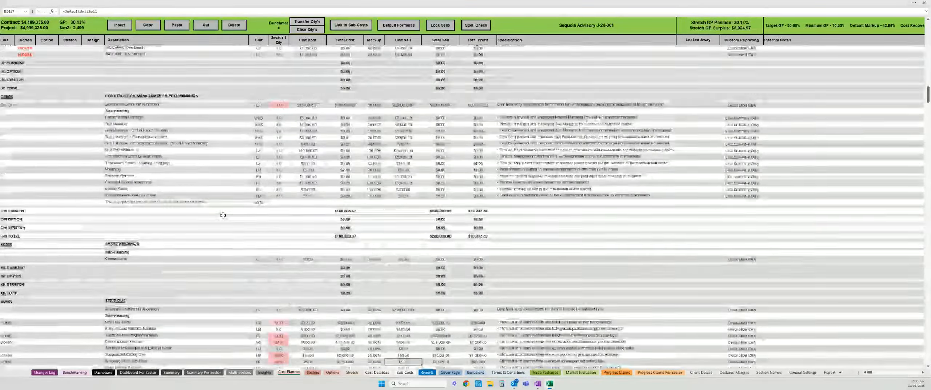
scroll(210, 69, up, 3)
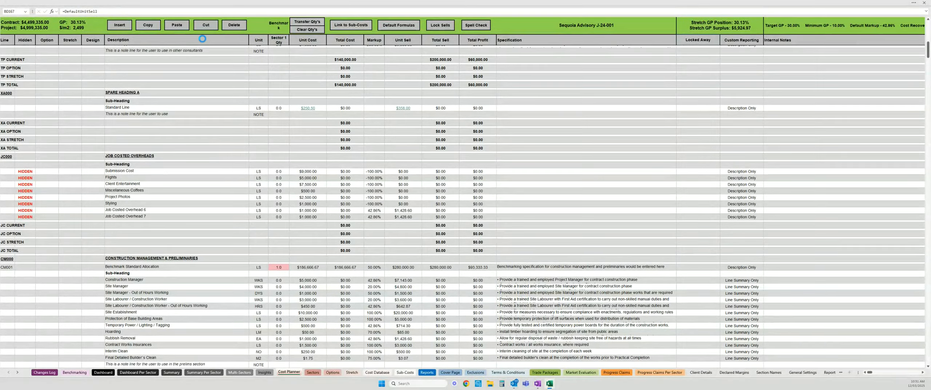
scroll(215, 205, up, 5)
scroll(212, 183, down, 2)
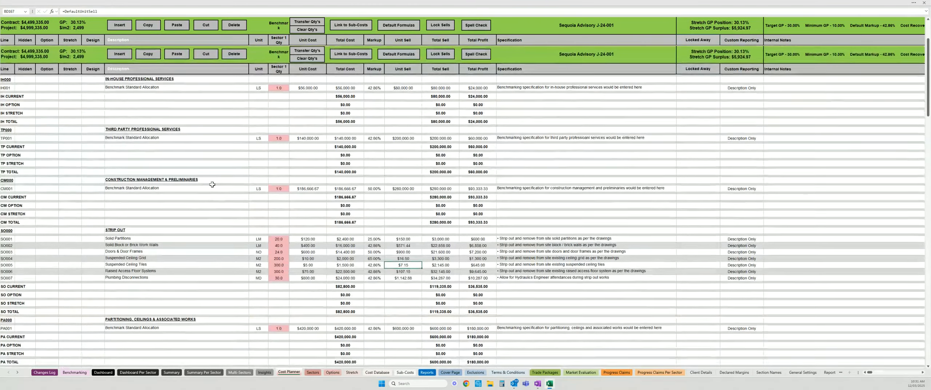
Step: Compare the remaining Benchmark Standard Allocation lines with the detailed Strip Out lines in the condensed Cost Planner
drag(120, 59, 400, 116)
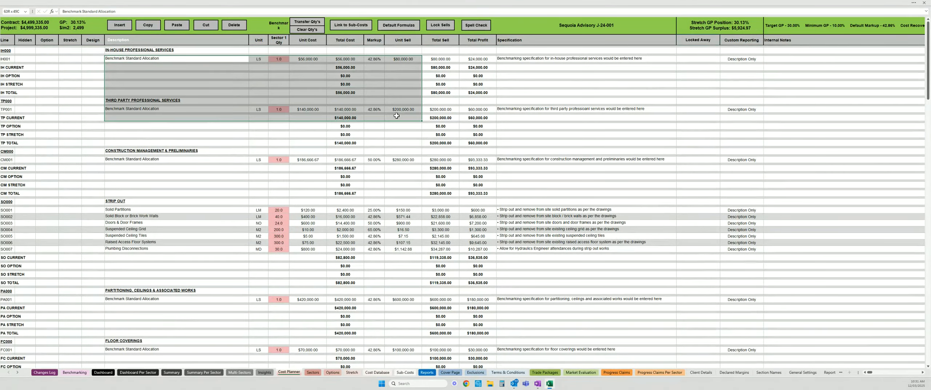
scroll(257, 186, down, 2)
drag(129, 149, 432, 207)
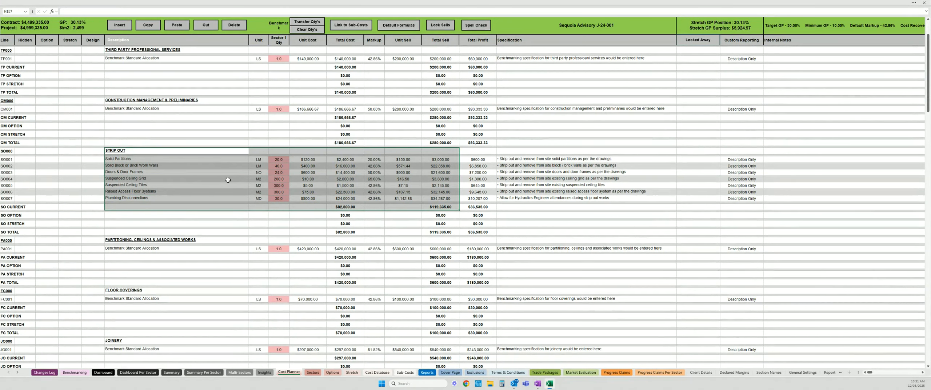
click(179, 150)
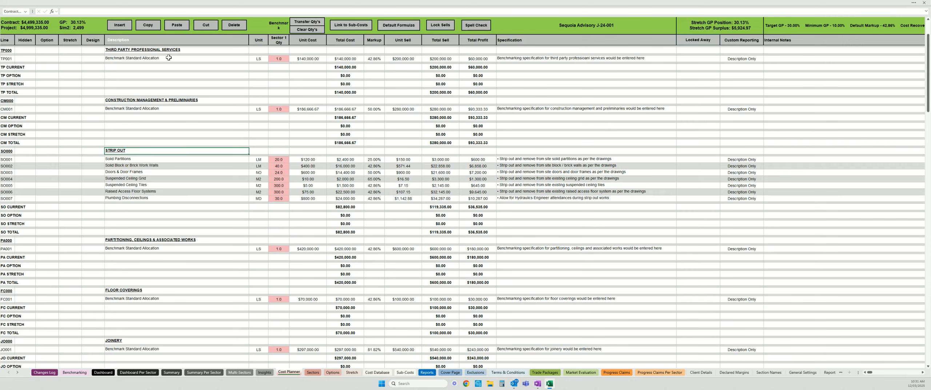
drag(169, 58, 339, 59)
drag(222, 111, 371, 110)
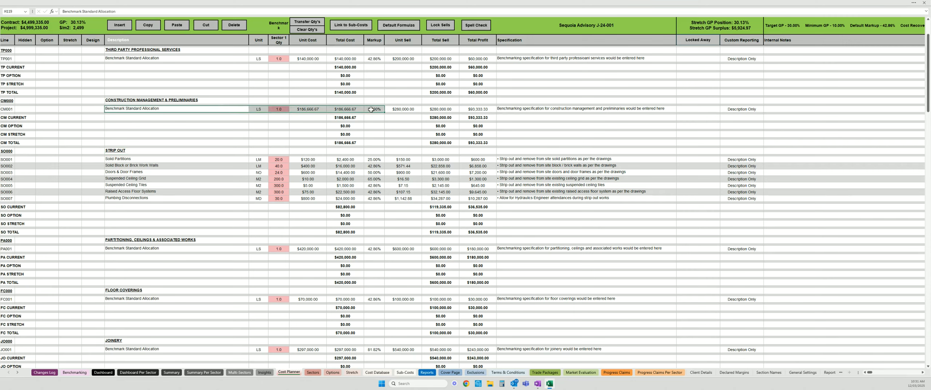
drag(190, 159, 440, 192)
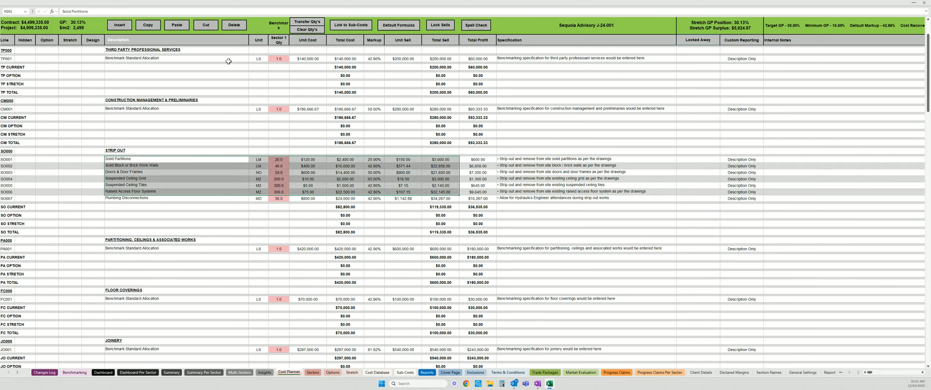
drag(229, 59, 378, 60)
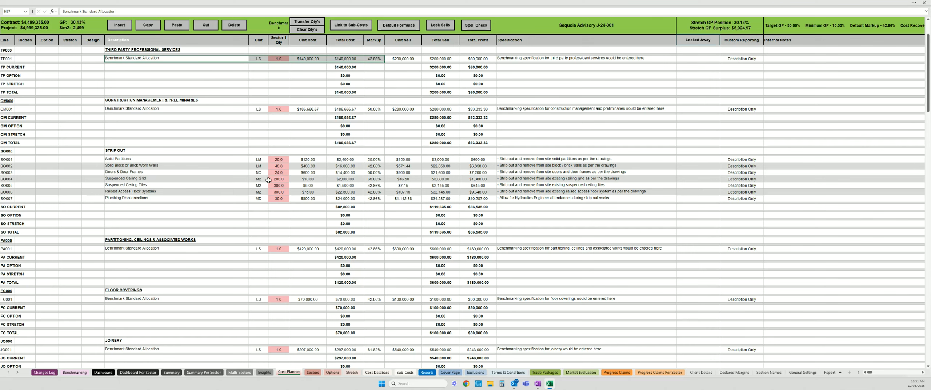
click(174, 51)
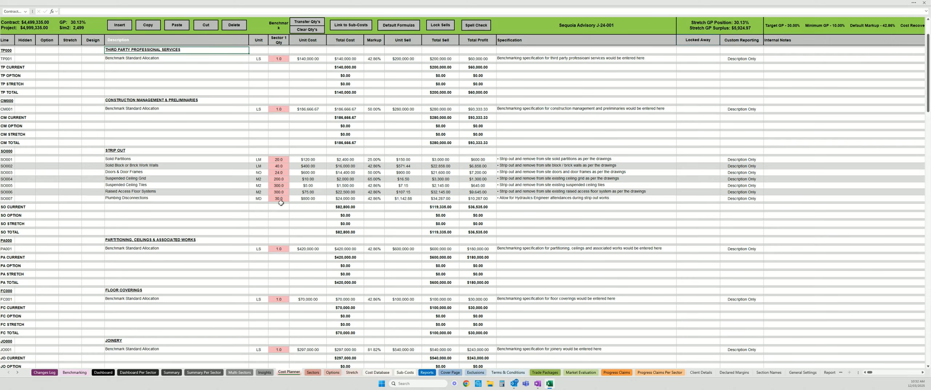
Step: Set the Strip Out section's Raised Access Floor Systems quantity to 500
click(278, 192)
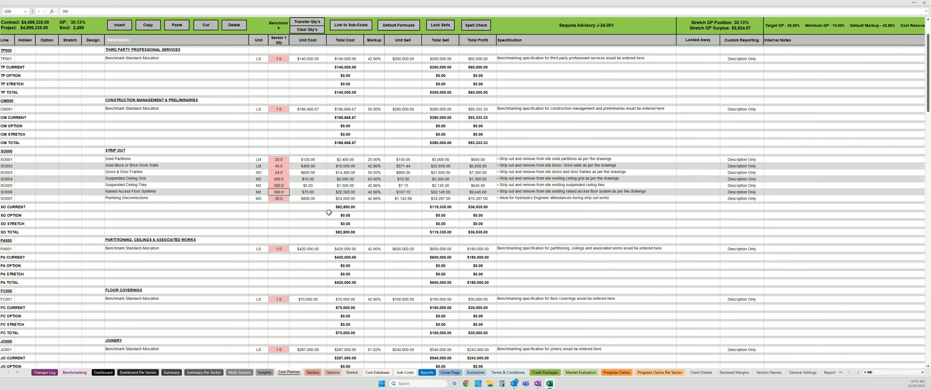
text(500)
key(Return)
Step: Take an external snapshot of the project totals from the Dashboard for the Changes Log
click(105, 372)
click(268, 336)
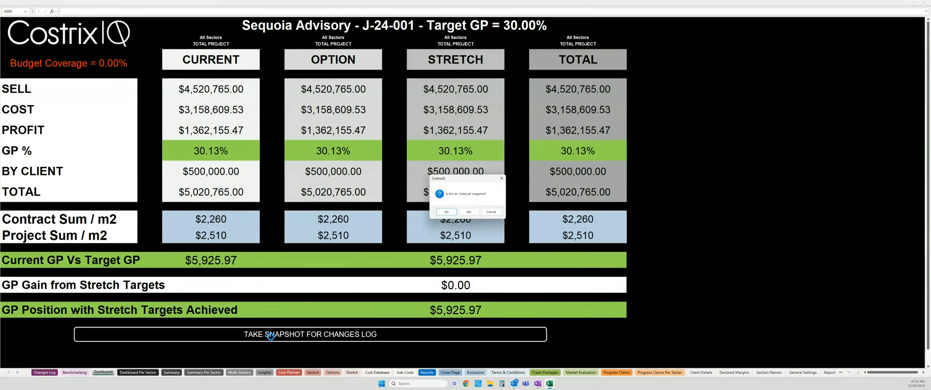
click(447, 212)
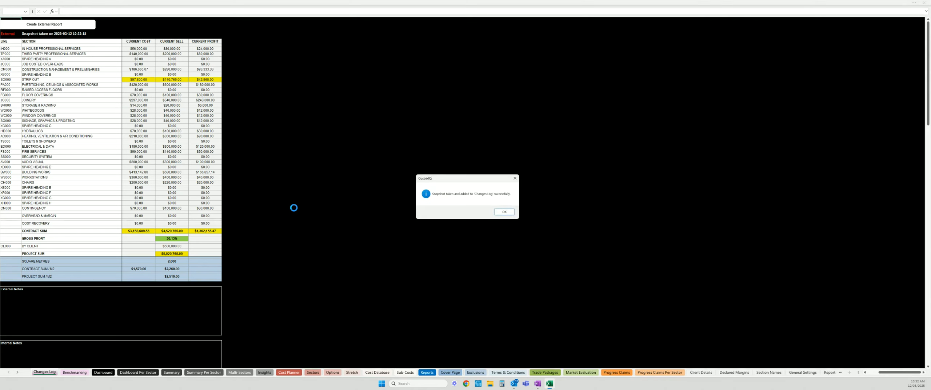
key(Return)
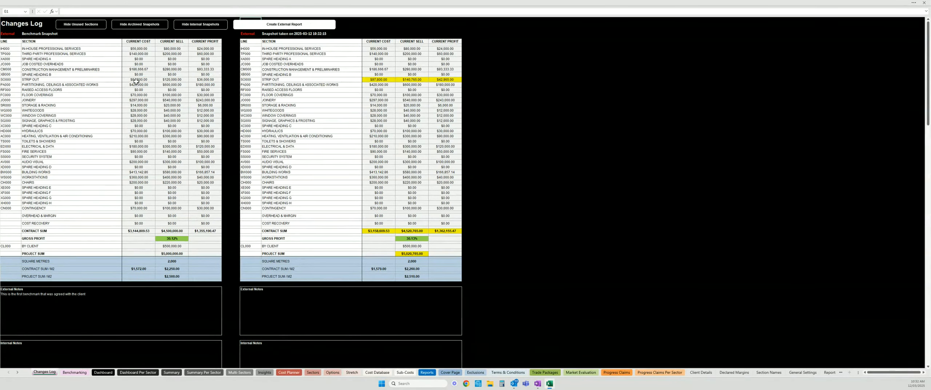
Step: Compare the Strip Out cost, sell and profit in the new snapshot with the Benchmark Snapshot
drag(379, 80, 445, 79)
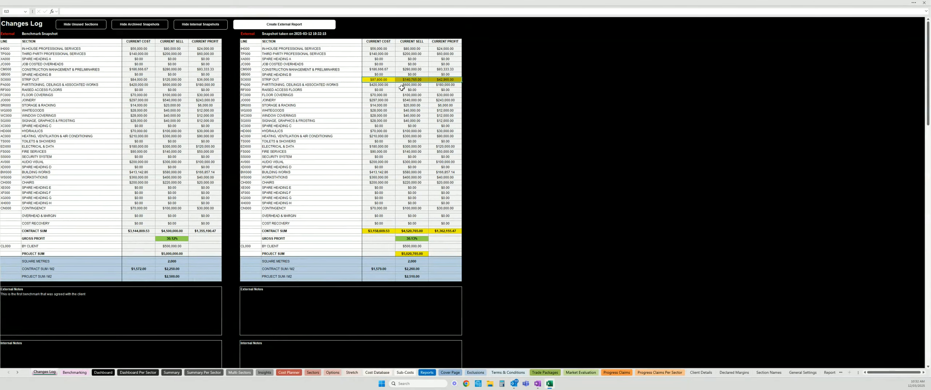
click(171, 80)
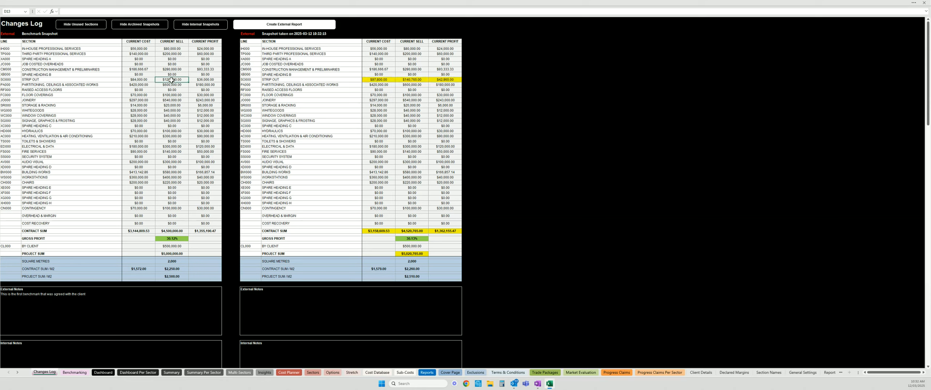
click(149, 80)
click(391, 79)
click(418, 79)
drag(376, 70, 451, 95)
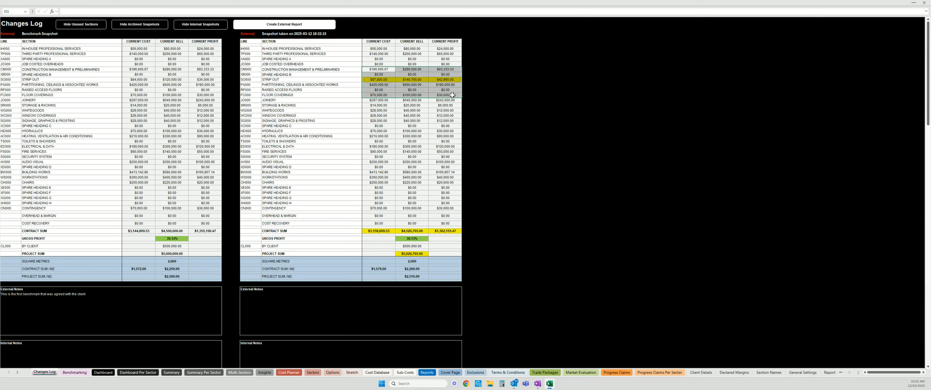
click(373, 79)
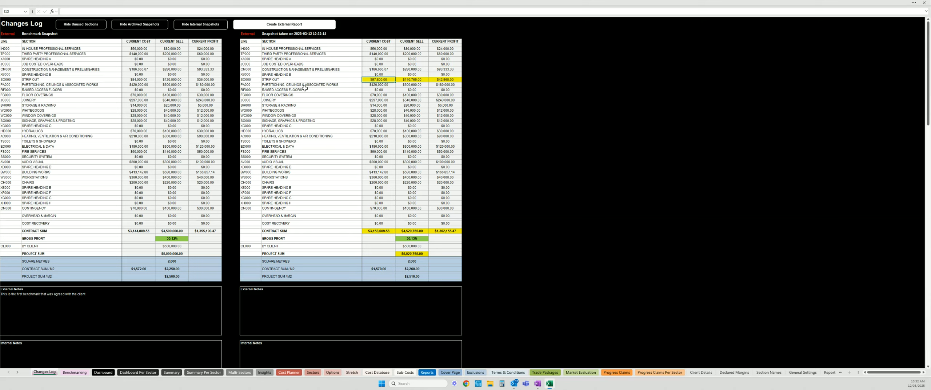
Step: Rename the new snapshot in the Changes Log as "Cost Plan Rev A"
click(283, 35)
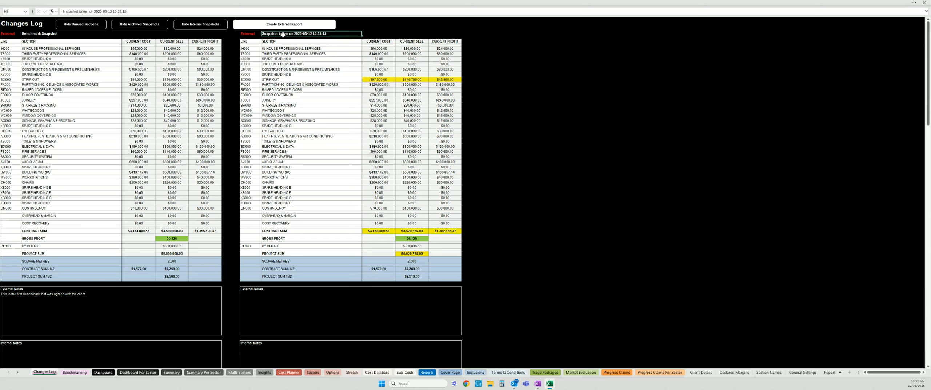
text(Cost Plan Rev A)
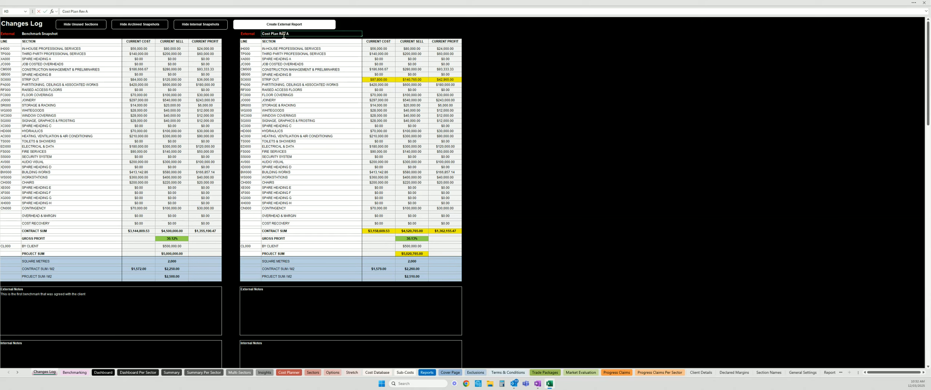
key(Return)
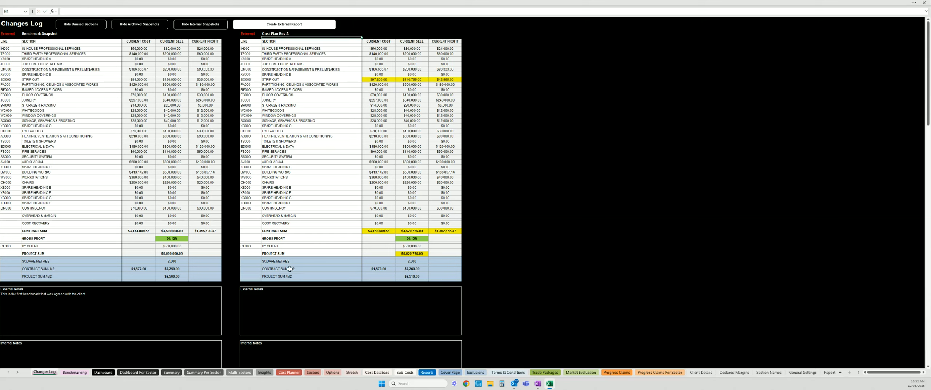
Step: Write an external note for the Cost Plan Rev A snapshot beginning "Cost plan updated with mark"
click(285, 312)
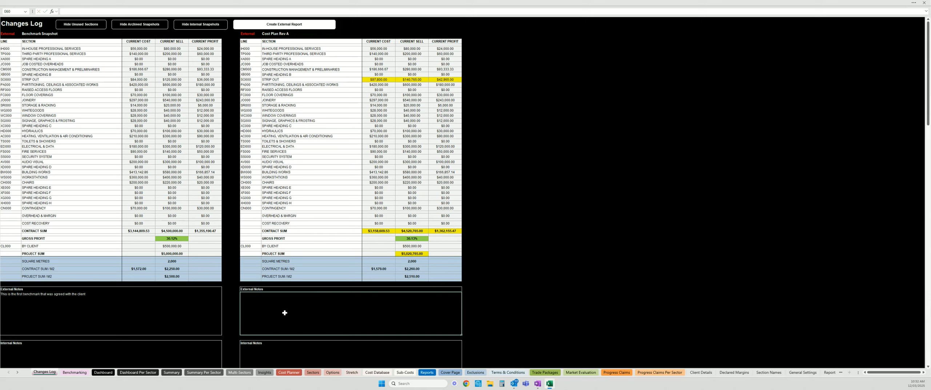
text(Cost plan up)
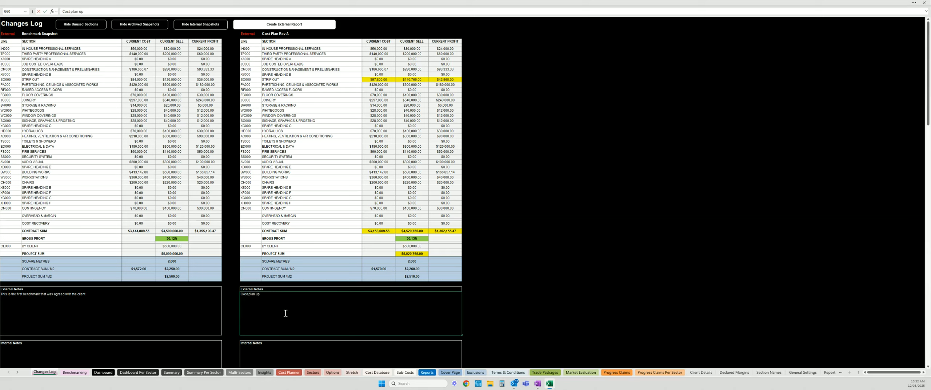
text(dated with mark)
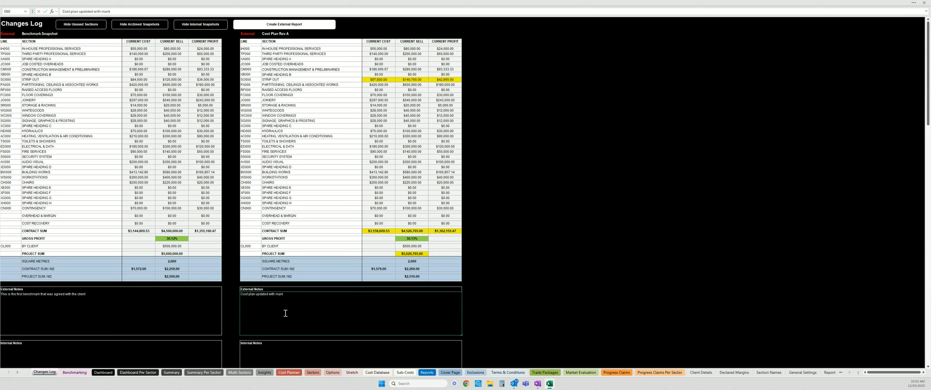